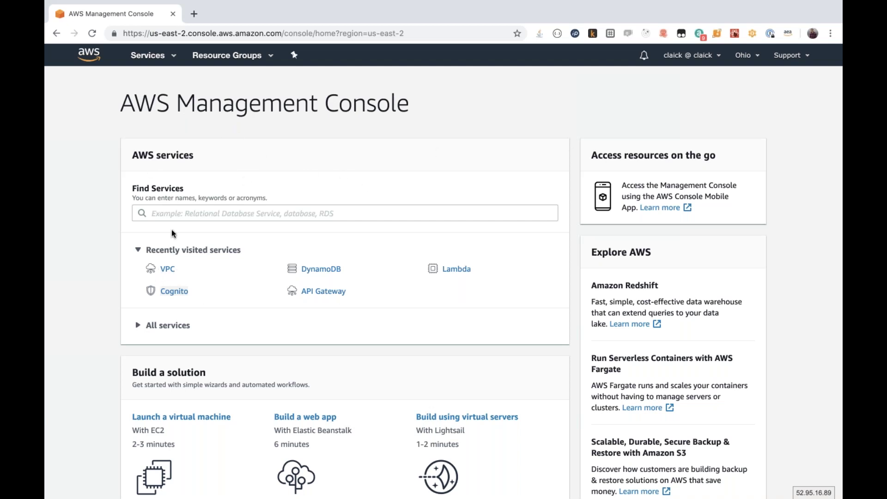
Find the VPC service and open its dashboard
{"action": "left_click", "coordinate": [170, 215]}
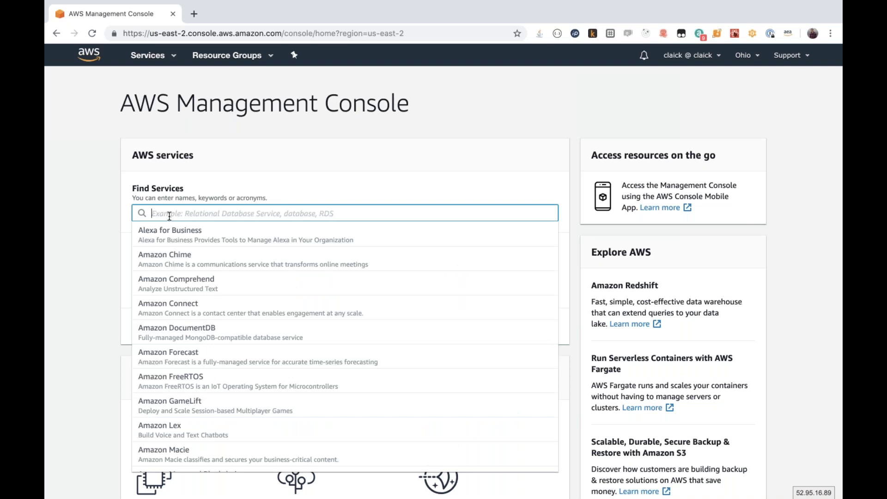
{"action": "type", "text": "VPC"}
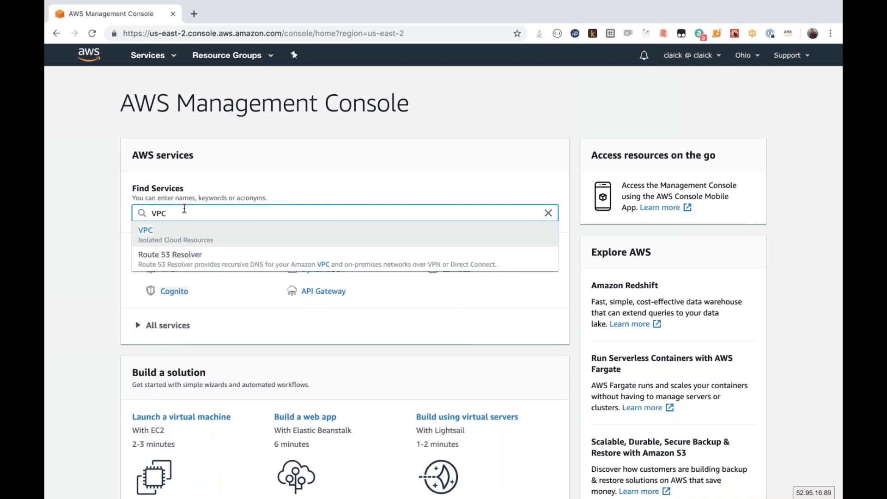
{"action": "left_click", "coordinate": [148, 233]}
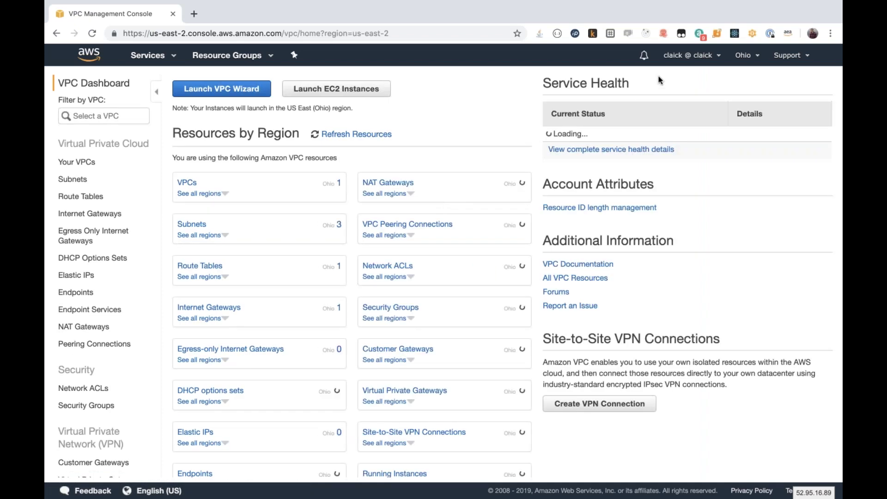
{"action": "left_click", "coordinate": [744, 56]}
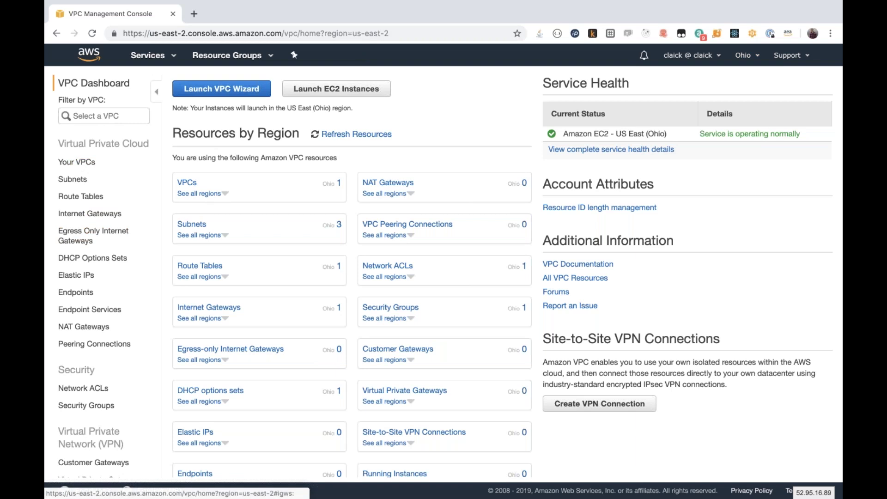
Create a VPC named Production with the IPv4 CIDR block 10.100.0.0/16
{"action": "left_click", "coordinate": [74, 164]}
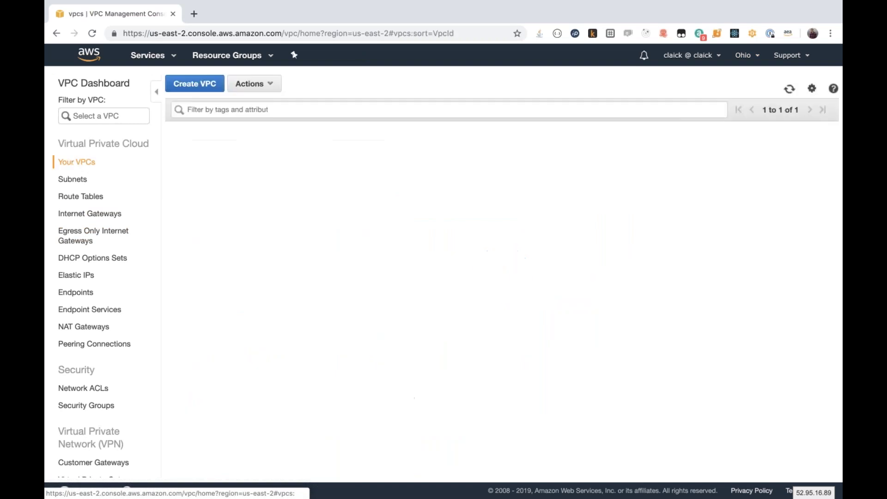
{"action": "left_click", "coordinate": [194, 83]}
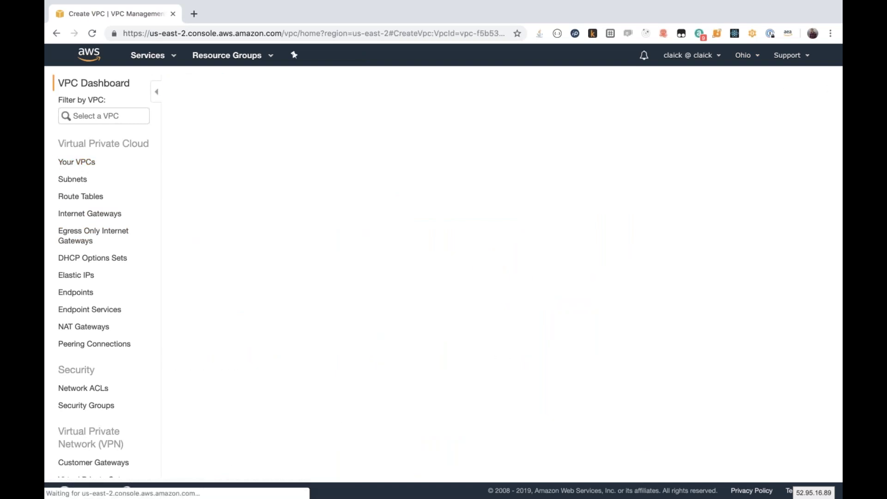
{"action": "left_click", "coordinate": [225, 170]}
{"action": "type", "text": "Production"}
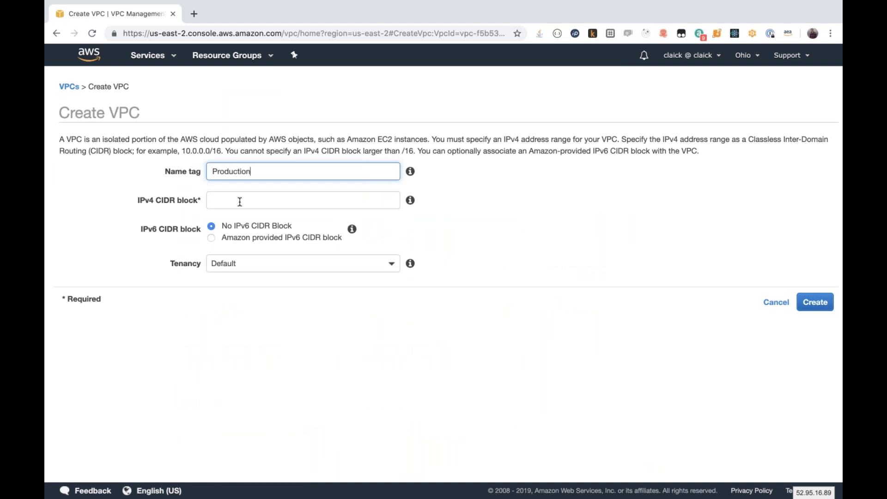
{"action": "left_click", "coordinate": [239, 202]}
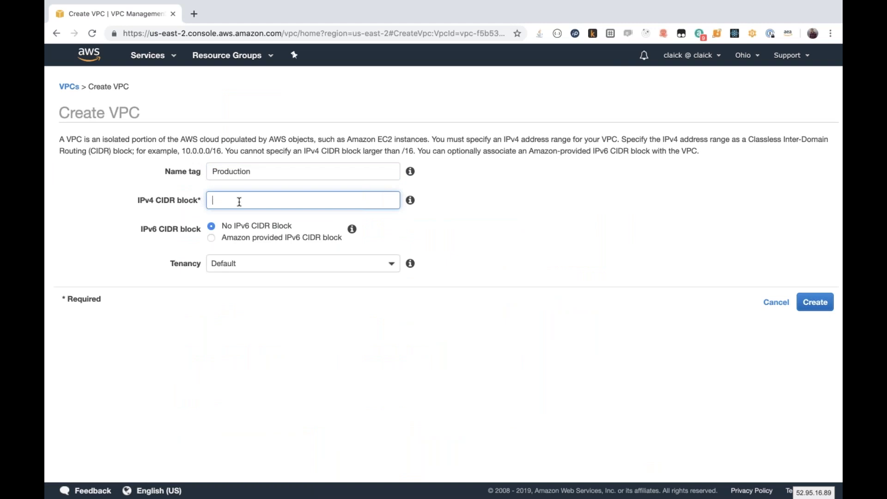
{"action": "type", "text": "10.100.0.0/16"}
{"action": "left_click", "coordinate": [800, 302]}
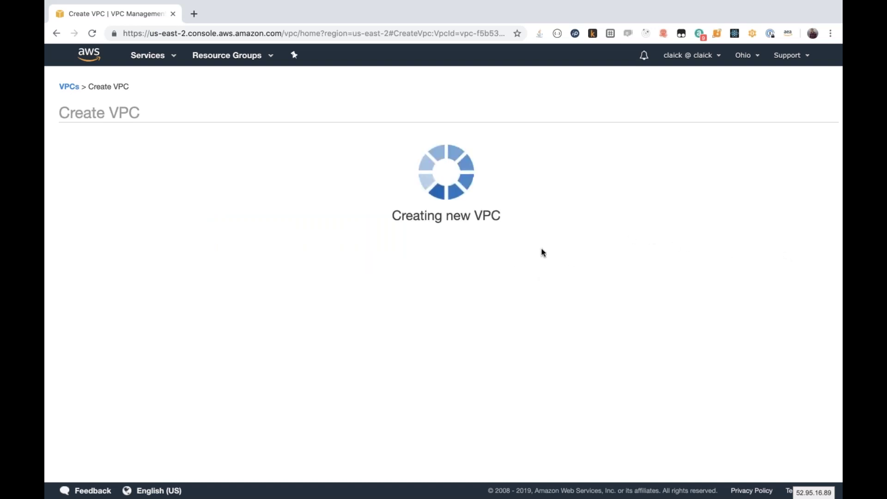
{"action": "left_click", "coordinate": [564, 211]}
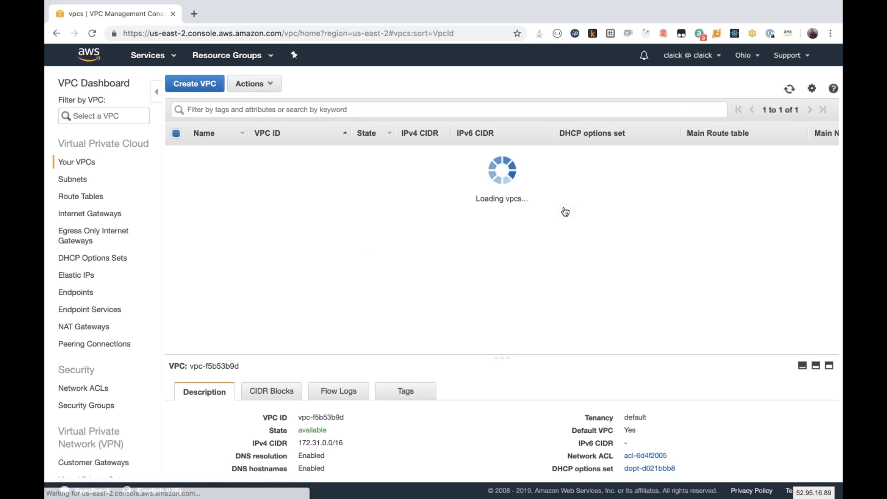
Examine the description details of the Production VPC, including its DNS resolution and DNS hostnames settings
{"action": "left_click", "coordinate": [278, 150]}
{"action": "left_click_drag", "start_coordinate": [417, 356], "coordinate": [416, 231]}
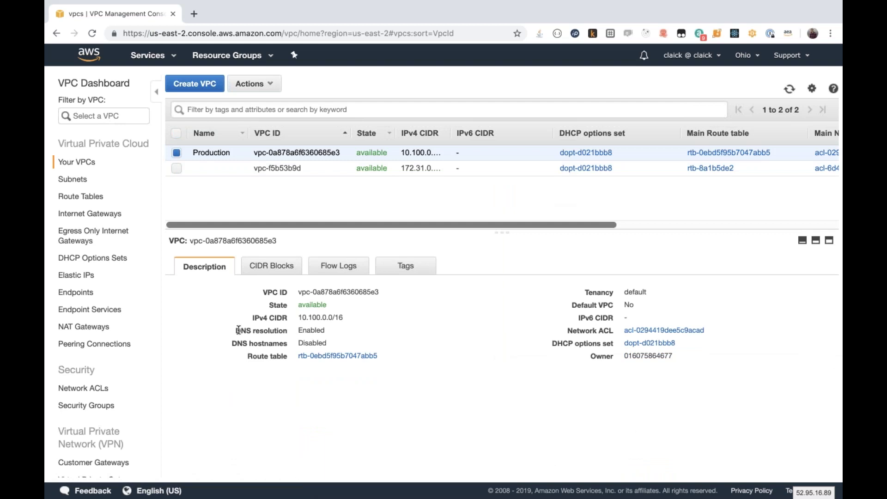
{"action": "left_click_drag", "start_coordinate": [236, 331], "coordinate": [276, 345]}
{"action": "left_click", "coordinate": [540, 325]}
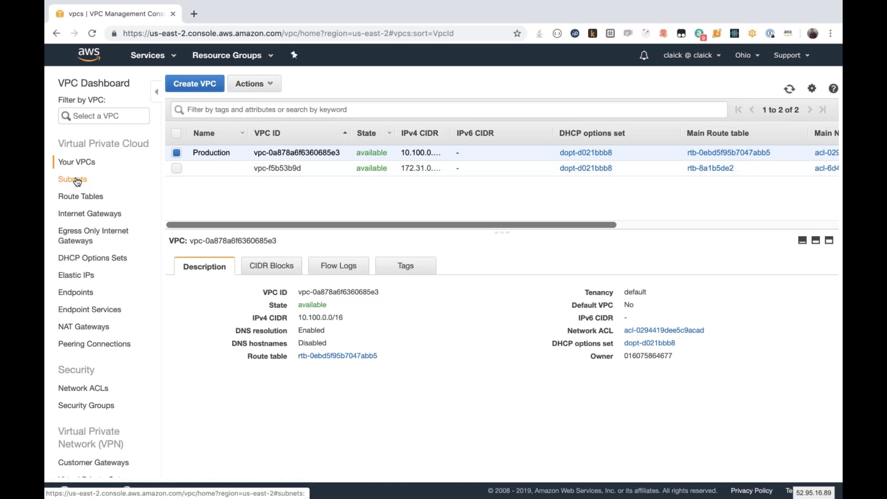
Create an internet gateway with the name tag Production
{"action": "left_click", "coordinate": [69, 215]}
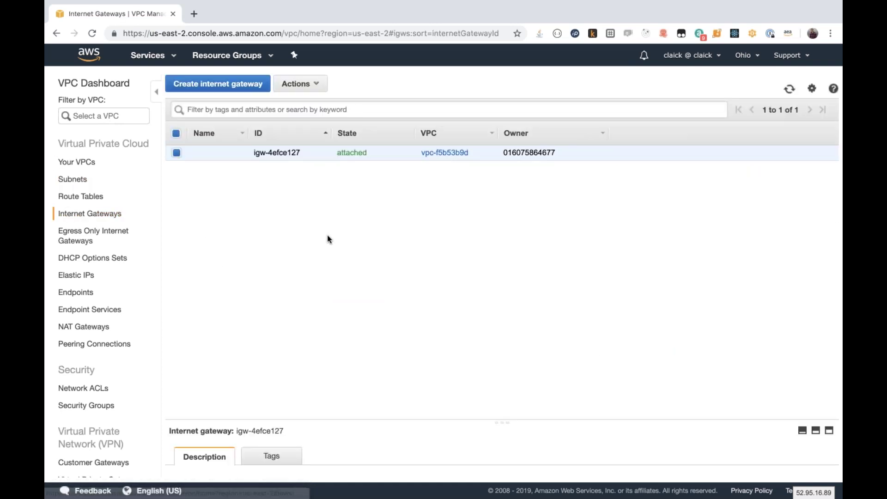
{"action": "left_click", "coordinate": [83, 166]}
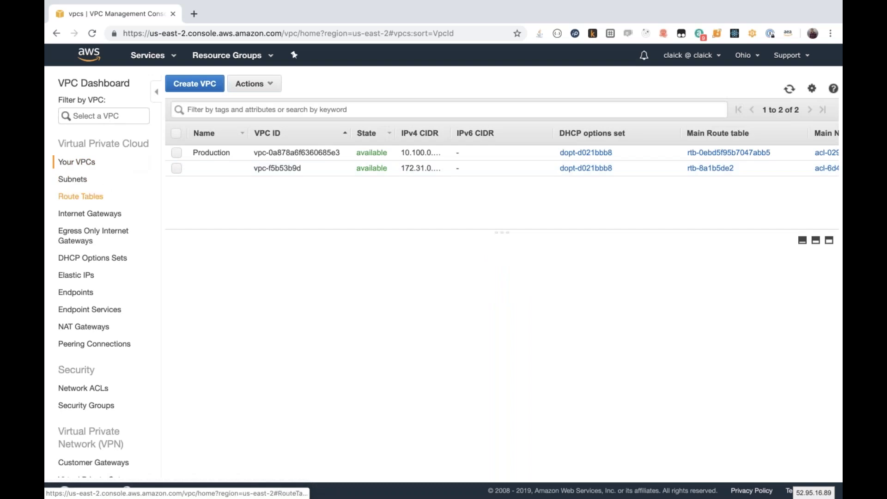
{"action": "left_click", "coordinate": [84, 214]}
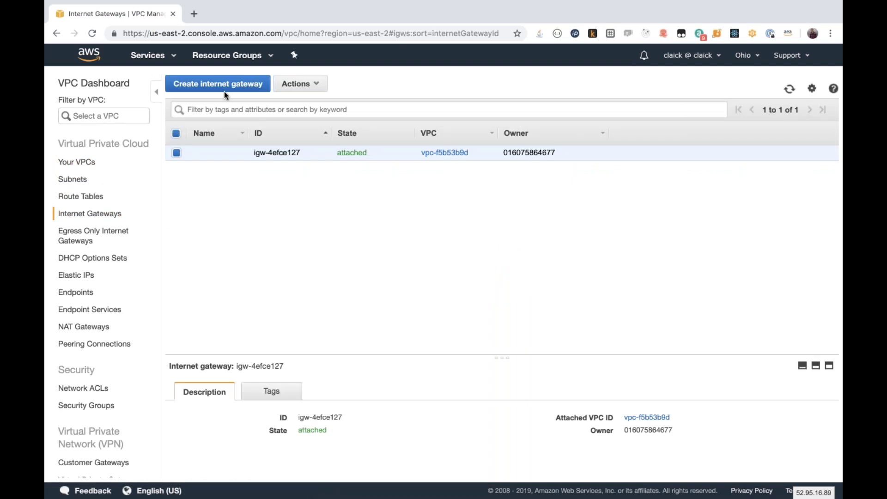
{"action": "left_click", "coordinate": [223, 87]}
{"action": "left_click", "coordinate": [220, 156]}
{"action": "type", "text": "Production"}
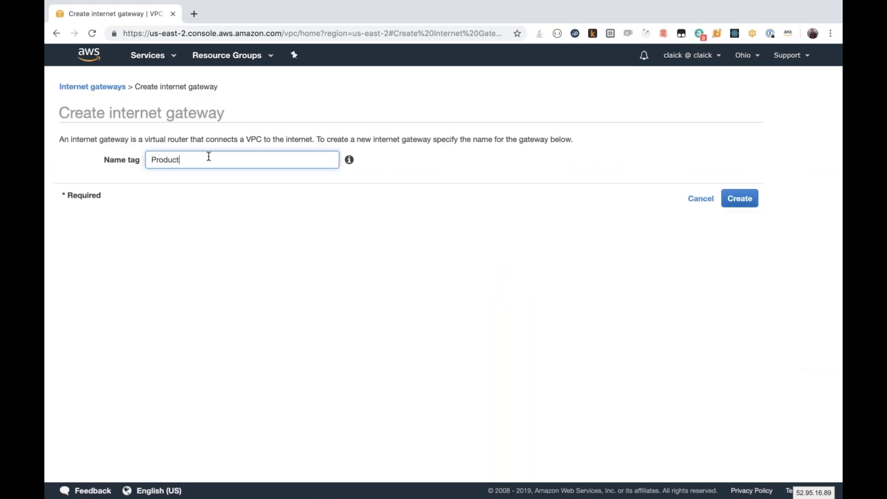
{"action": "left_click", "coordinate": [742, 200]}
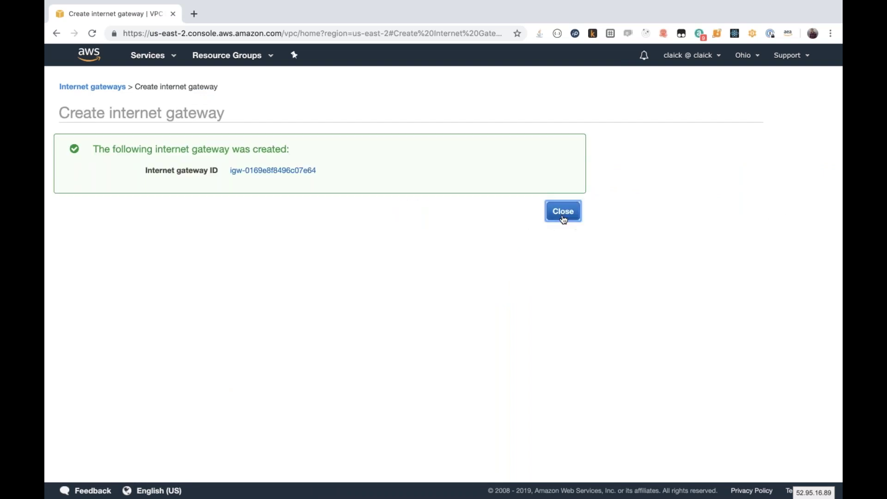
{"action": "left_click", "coordinate": [564, 211]}
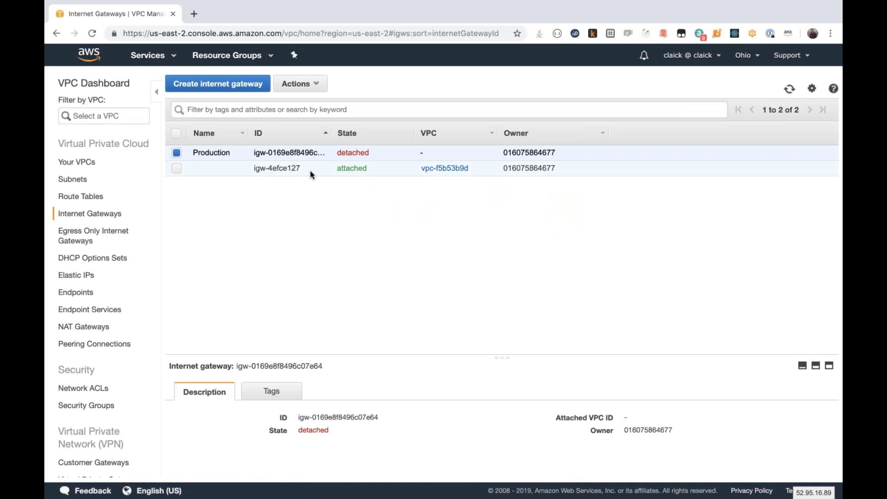
Start a new subnet named Web in the Production VPC, with availability zone us-east-2a
{"action": "left_click", "coordinate": [70, 181]}
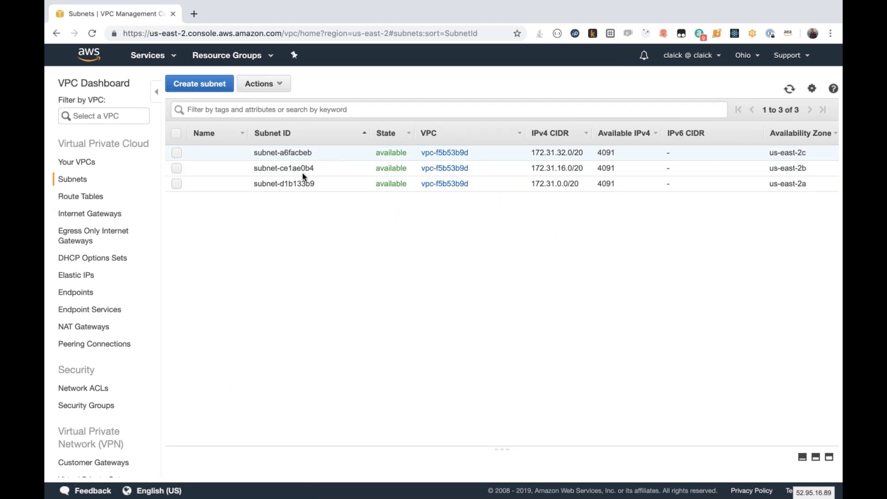
{"action": "left_click", "coordinate": [192, 84]}
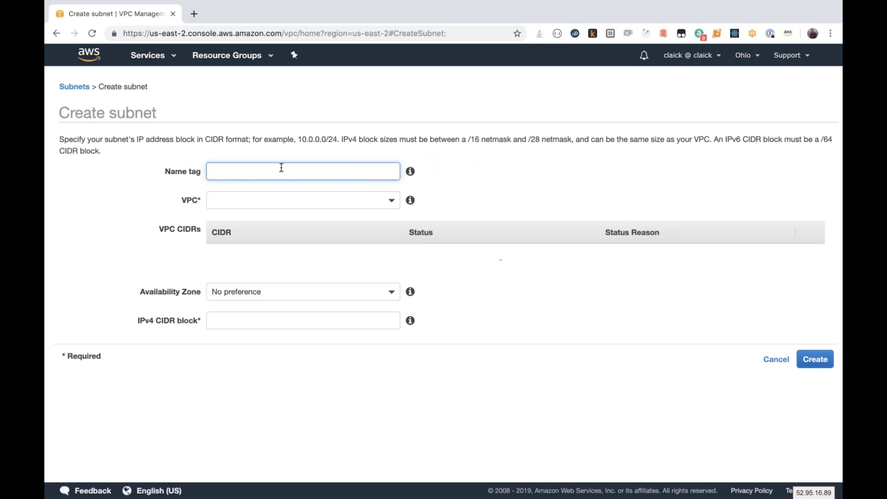
{"action": "type", "text": "Web"}
{"action": "left_click", "coordinate": [323, 201]}
{"action": "left_click", "coordinate": [286, 248]}
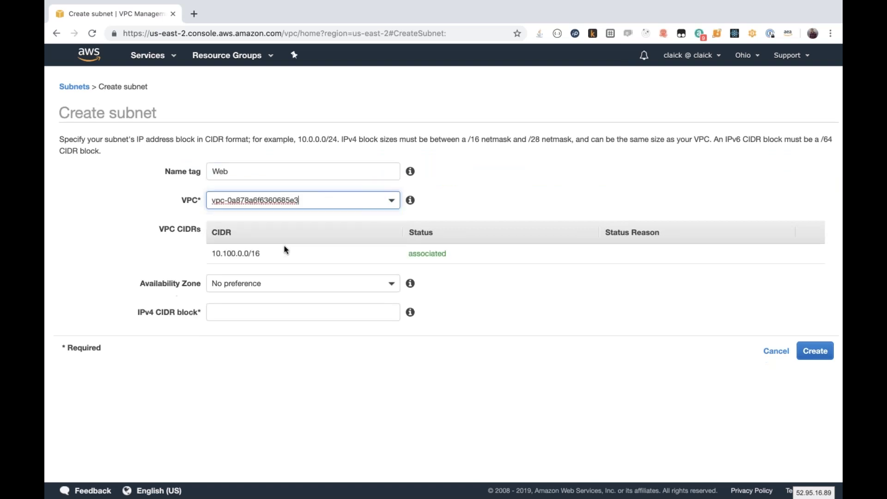
{"action": "left_click", "coordinate": [240, 282]}
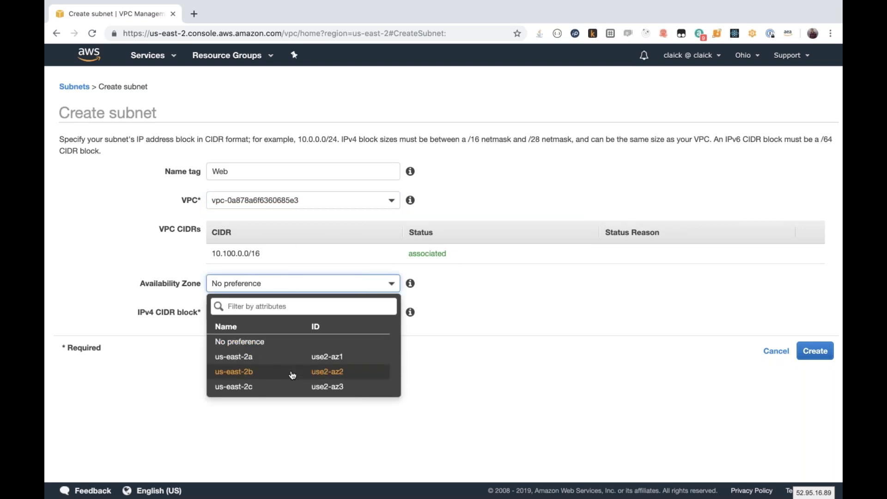
{"action": "left_click", "coordinate": [233, 356]}
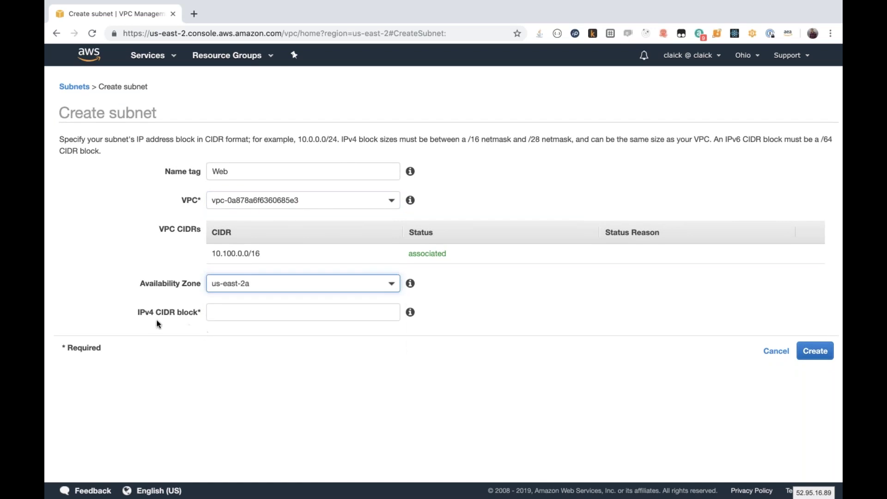
Enter 10.100.10/24 as the Web subnet's IPv4 CIDR block
{"action": "left_click", "coordinate": [226, 309]}
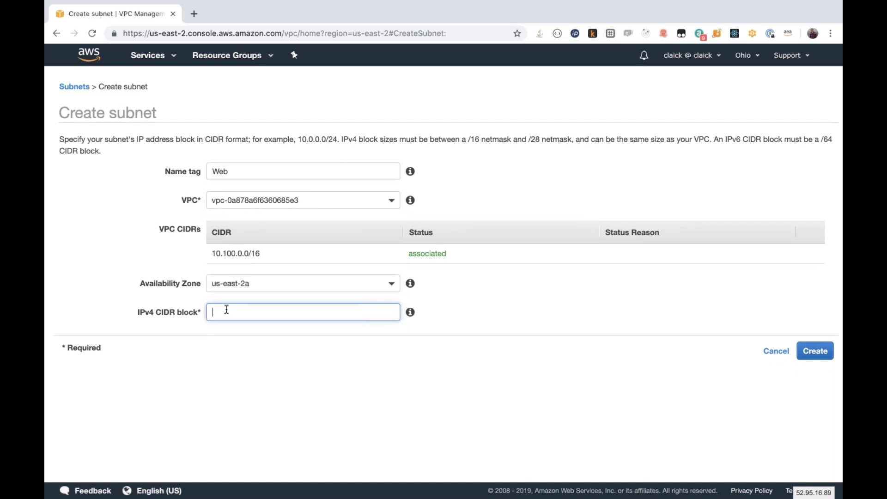
{"action": "type", "text": "10.100.10/24"}
{"action": "double_click", "coordinate": [260, 311]}
{"action": "left_click", "coordinate": [261, 310]}
{"action": "left_click", "coordinate": [711, 335]}
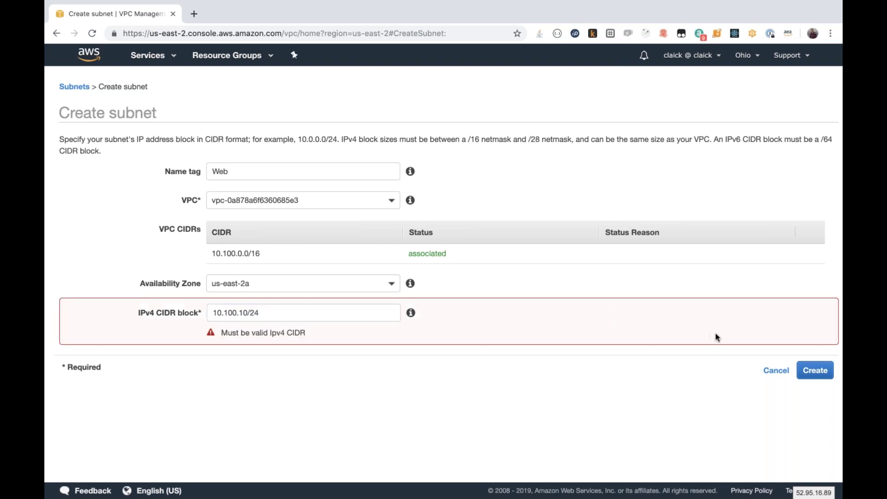
Correct the Web subnet's IPv4 CIDR block to 10.100.10.0/24 and create the subnet
{"action": "left_click", "coordinate": [282, 312]}
{"action": "key", "text": "Left"}
{"action": "key", "text": "Left"}
{"action": "key", "text": "Left"}
{"action": "key", "text": "Left"}
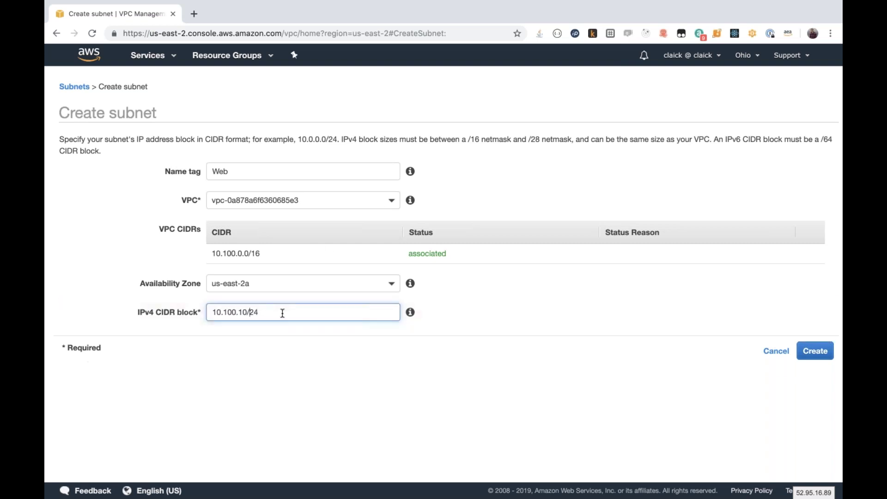
{"action": "key", "text": "Left"}
{"action": "type", "text": "10"}
{"action": "key", "text": "BackSpace"}
{"action": "key", "text": "BackSpace"}
{"action": "type", "text": "10"}
{"action": "key", "text": "BackSpace"}
{"action": "type", "text": "."}
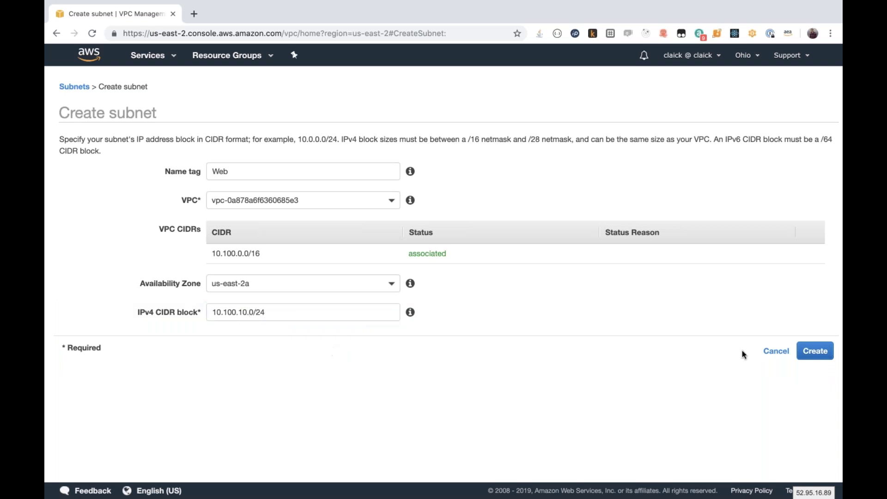
{"action": "left_click", "coordinate": [813, 351]}
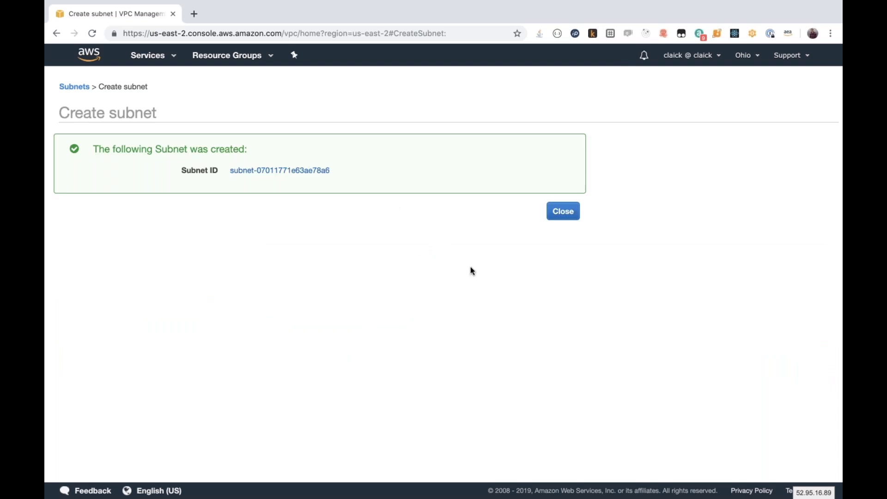
{"action": "left_click", "coordinate": [569, 211]}
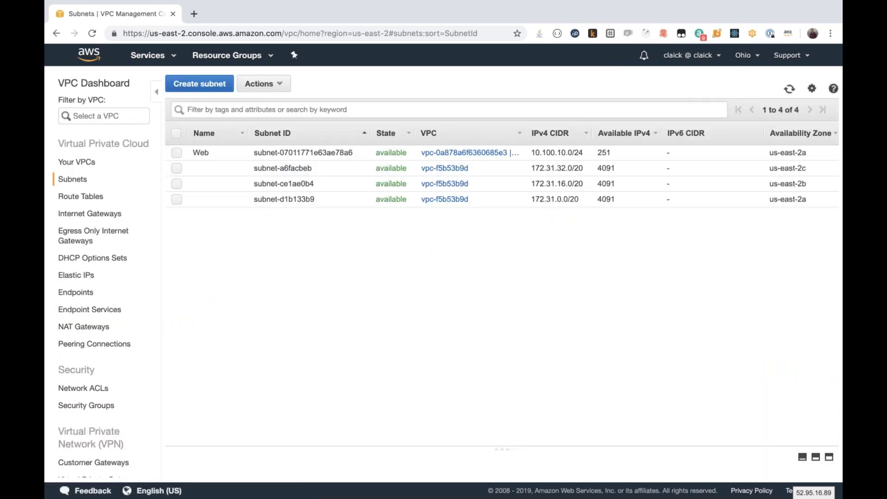
Start another subnet and enter 10.100.20/24 as its IPv4 CIDR block
{"action": "left_click", "coordinate": [190, 84]}
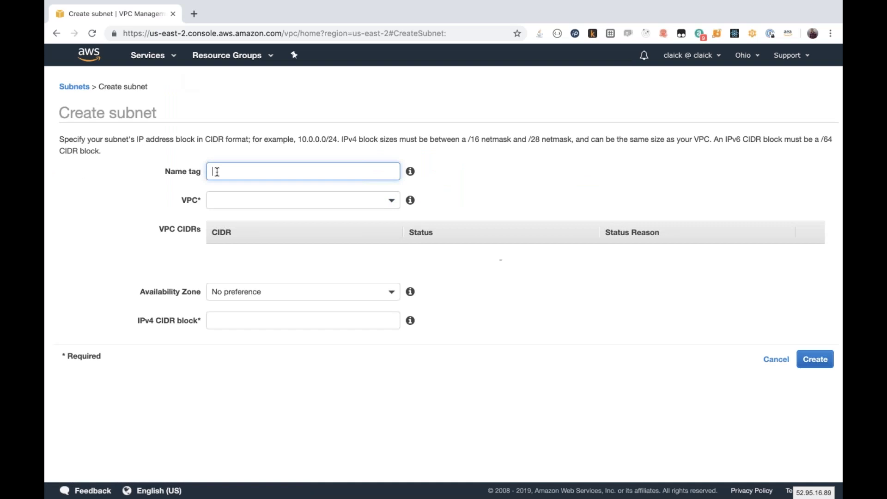
{"action": "left_click", "coordinate": [229, 322]}
{"action": "type", "text": "10.100.10/24"}
{"action": "key", "text": "Left"}
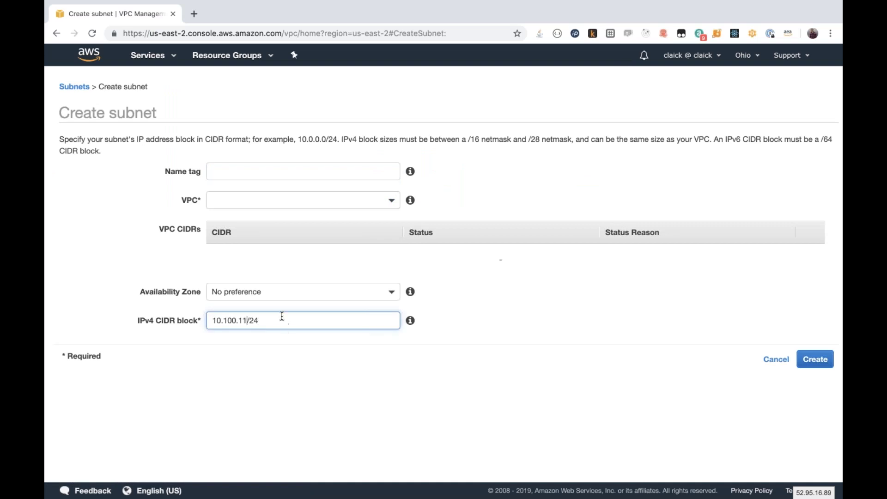
{"action": "key", "text": "BackSpace"}
{"action": "key", "text": "BackSpace"}
{"action": "type", "text": "0"}
Set the new subnet's availability zone to us-east-2b, name it Web-B and assign it to the Production VPC
{"action": "left_click", "coordinate": [262, 292]}
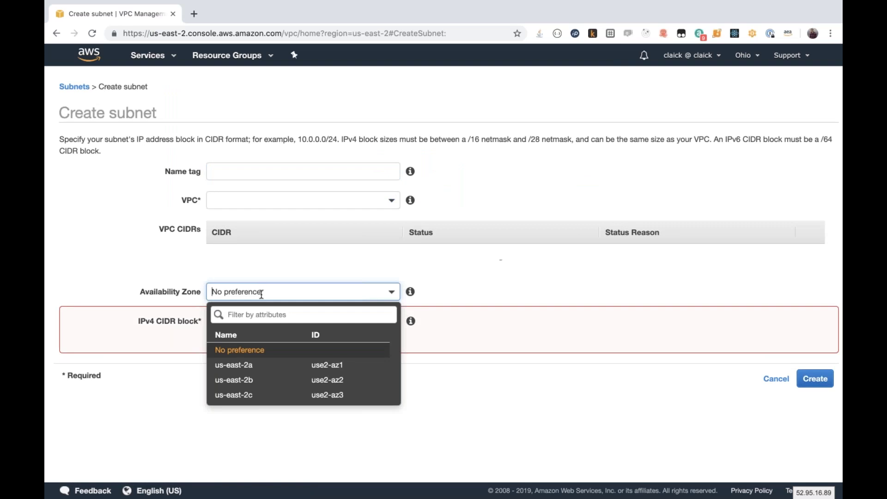
{"action": "left_click", "coordinate": [259, 380]}
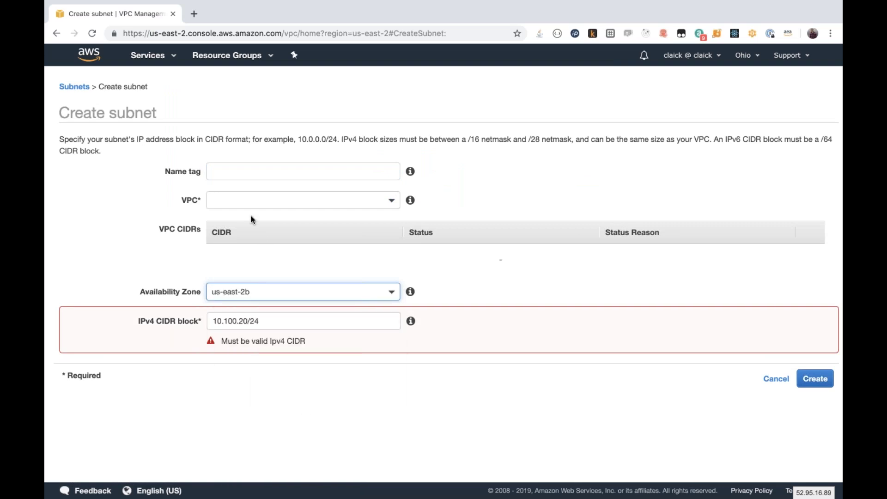
{"action": "left_click", "coordinate": [233, 170]}
{"action": "type", "text": "Web"}
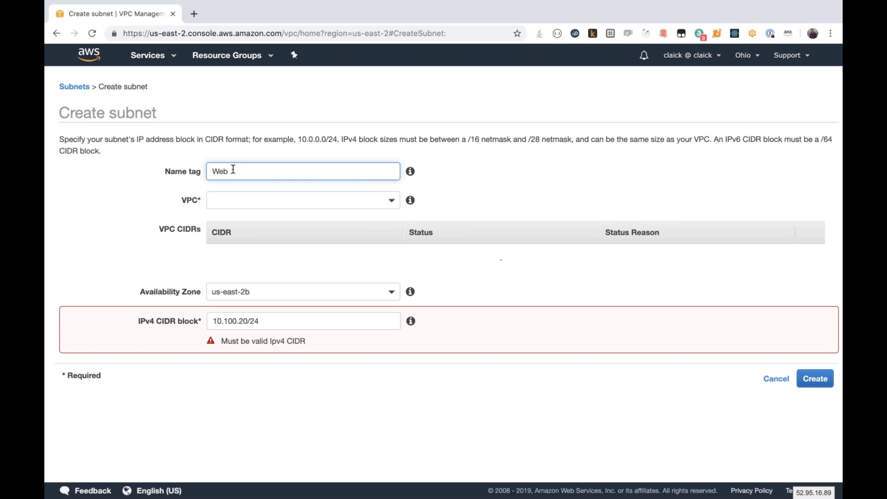
{"action": "type", "text": "-B"}
{"action": "left_click", "coordinate": [274, 200]}
{"action": "left_click", "coordinate": [342, 246]}
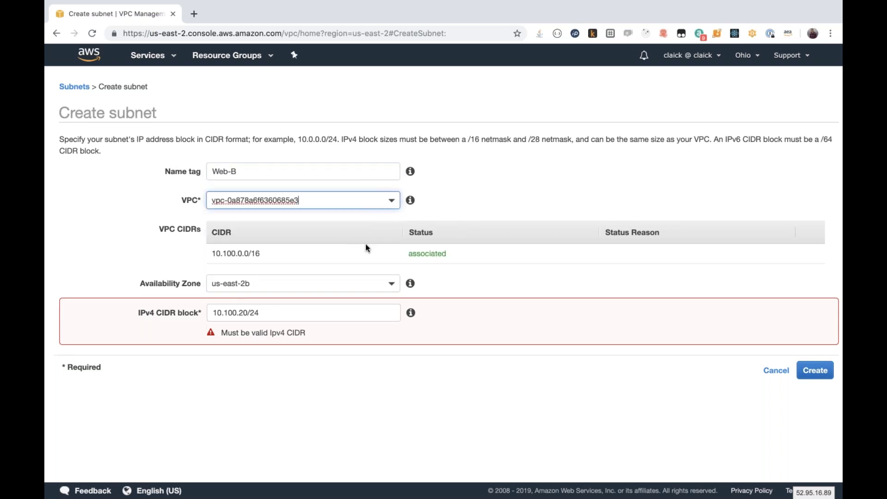
Correct the Web-B subnet's IPv4 CIDR block to 10.100.20.0/24, copy the block for reuse and create the subnet
{"action": "left_click", "coordinate": [417, 283]}
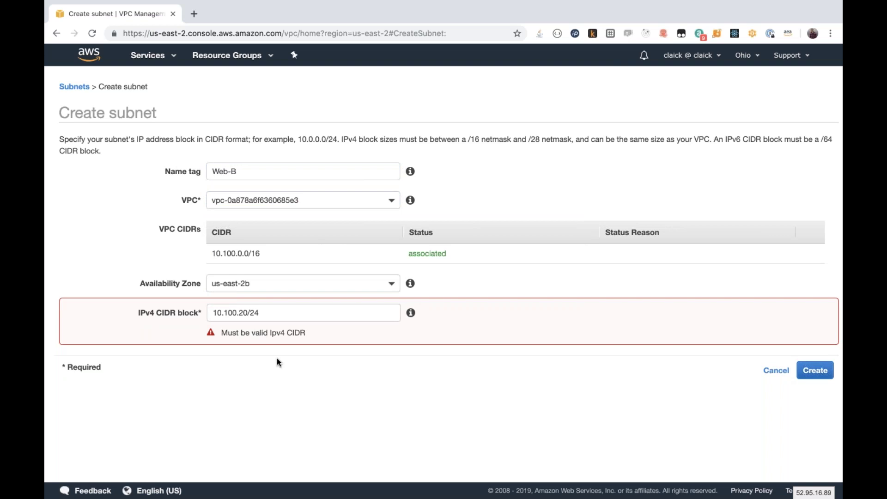
{"action": "left_click", "coordinate": [247, 310]}
{"action": "type", "text": ".0"}
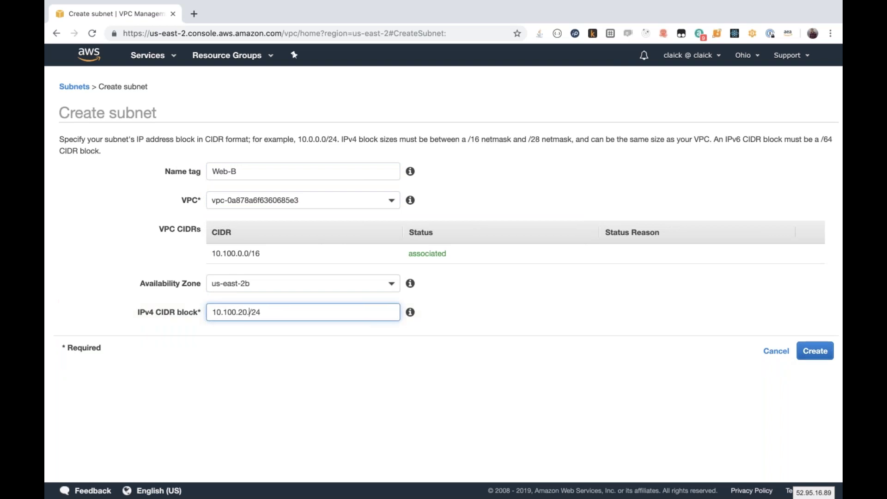
{"action": "triple_click", "coordinate": [266, 318]}
{"action": "key", "text": "ctrl+c"}
{"action": "left_click", "coordinate": [689, 343]}
{"action": "left_click", "coordinate": [804, 348]}
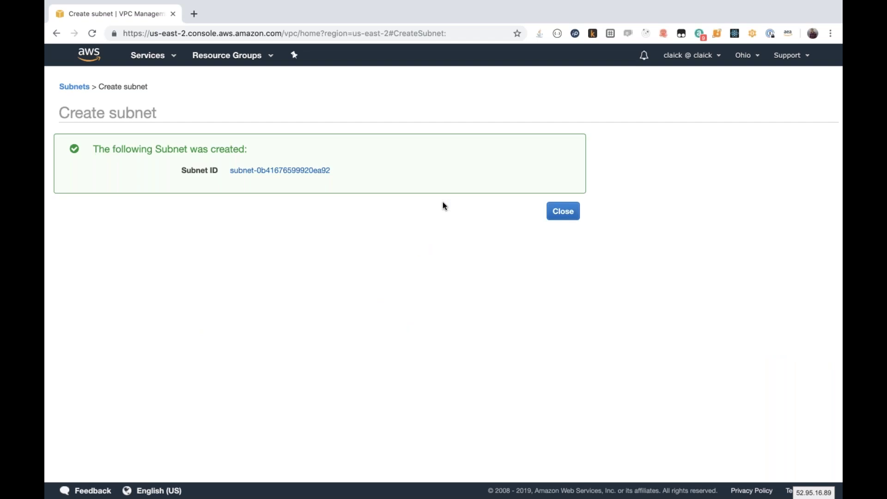
{"action": "left_click", "coordinate": [558, 220]}
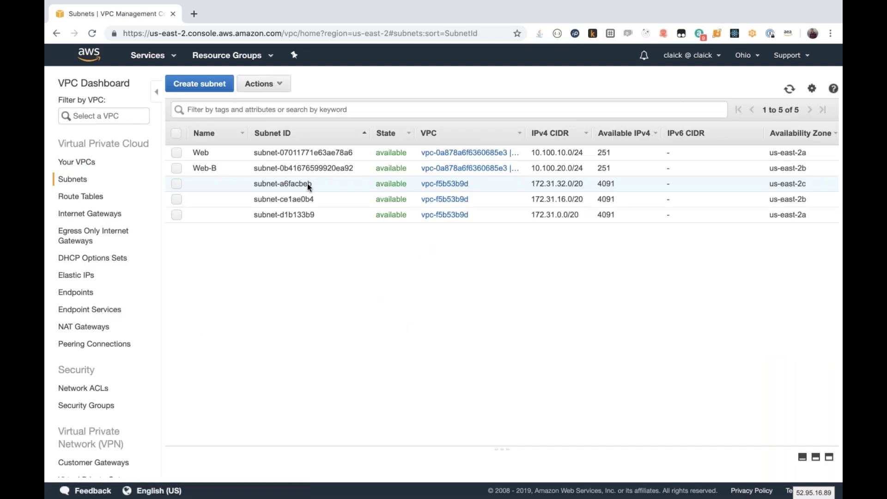
Rename the Web subnet in us-east-2a as Web-A
{"action": "left_click", "coordinate": [238, 152]}
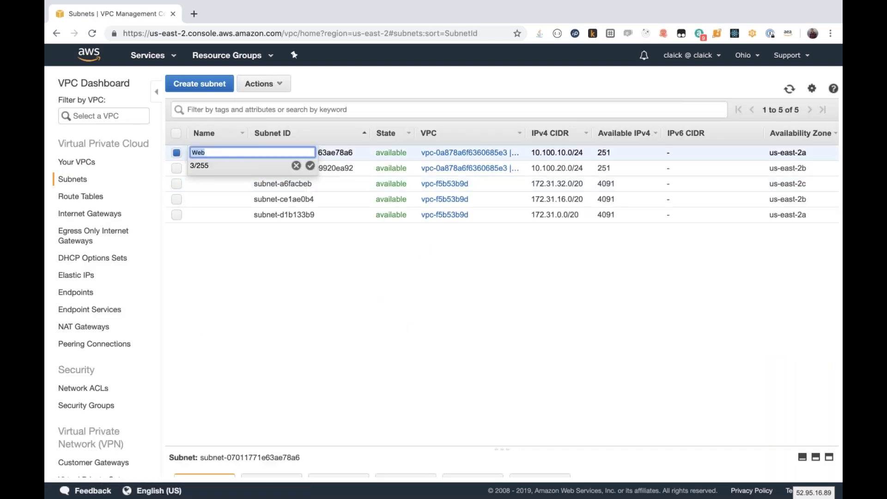
{"action": "type", "text": "-A"}
{"action": "left_click", "coordinate": [310, 165]}
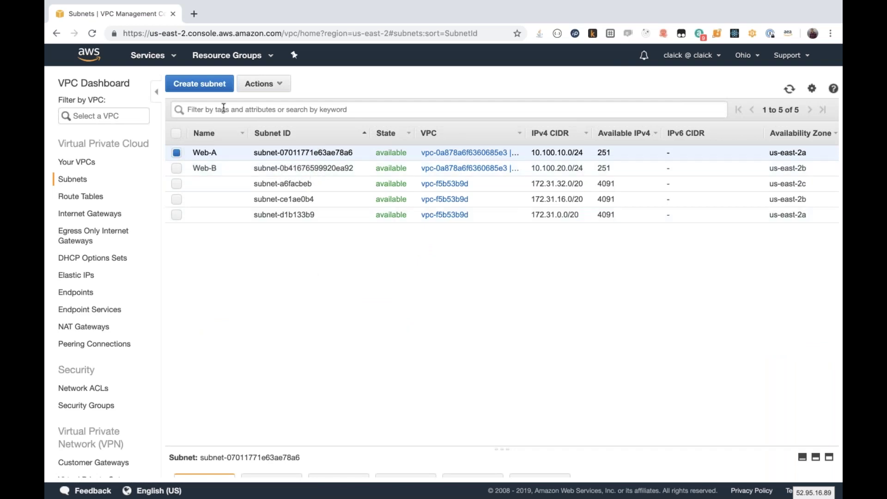
Start a new subnet named App-A in the Production VPC with availability zone us-east-2a
{"action": "left_click", "coordinate": [197, 84]}
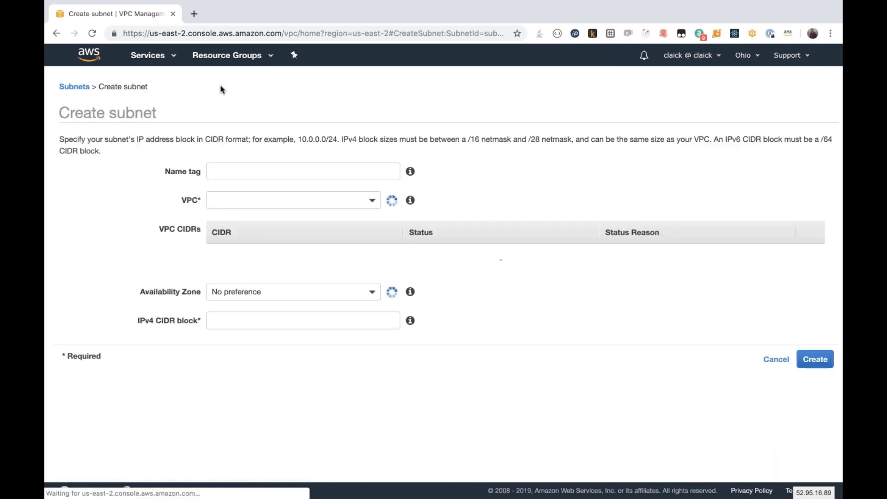
{"action": "left_click", "coordinate": [243, 172]}
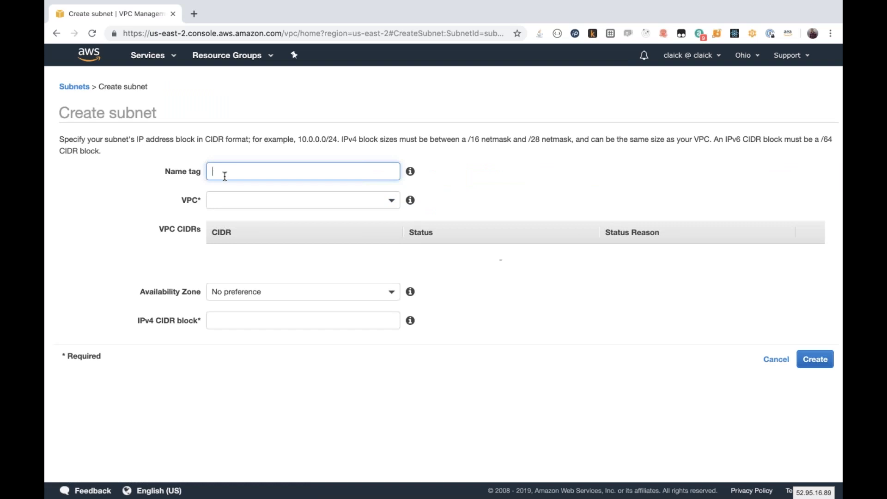
{"action": "type", "text": "App-A"}
{"action": "left_click", "coordinate": [245, 198]}
{"action": "left_click", "coordinate": [266, 247]}
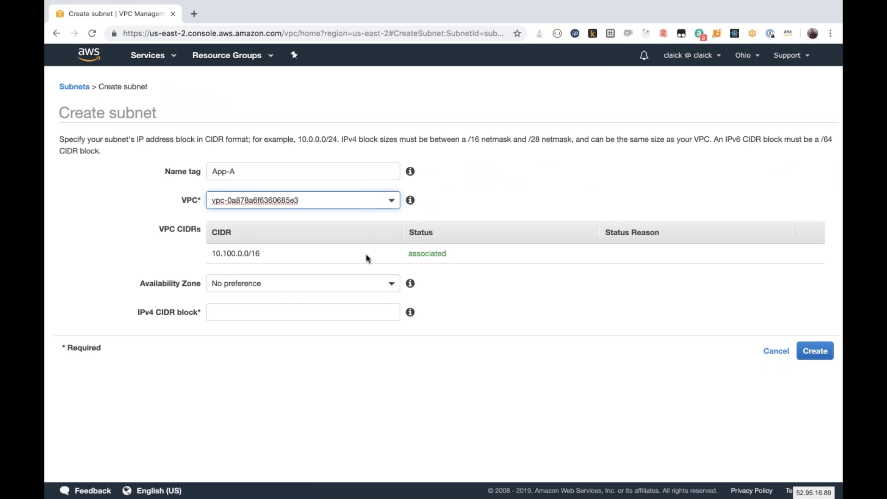
{"action": "left_click", "coordinate": [287, 293]}
{"action": "left_click", "coordinate": [234, 356]}
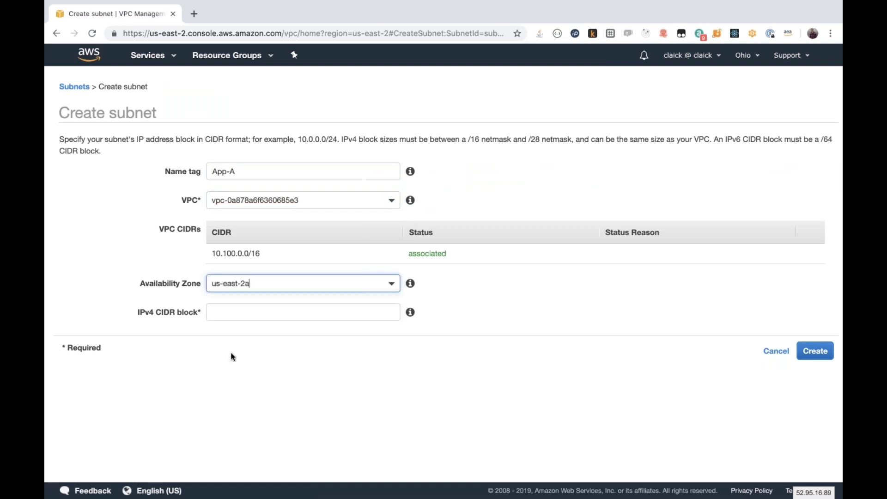
Set App-A's IPv4 CIDR block to 10.100.11.0/24, create the subnet and return to the subnet list
{"action": "left_click", "coordinate": [234, 312]}
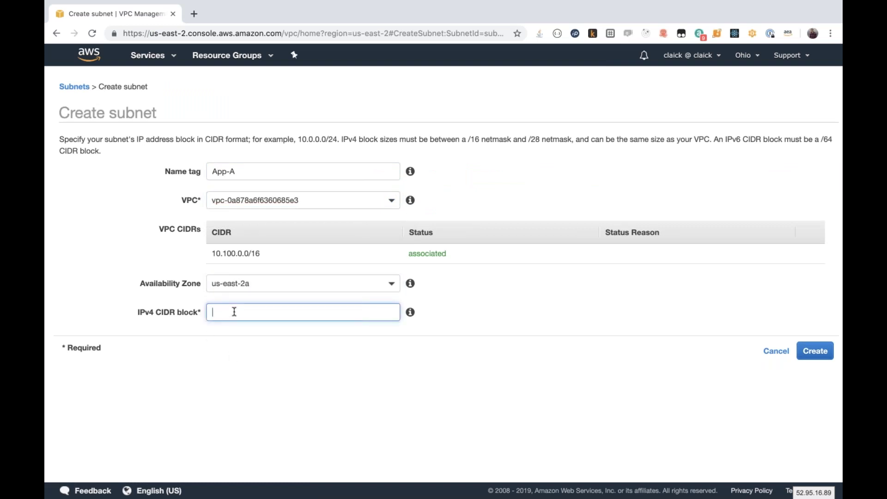
{"action": "key", "text": "ctrl+v"}
{"action": "left_click", "coordinate": [243, 312]}
{"action": "key", "text": "BackSpace"}
{"action": "key", "text": "BackSpace"}
{"action": "type", "text": "11"}
{"action": "left_click", "coordinate": [823, 352]}
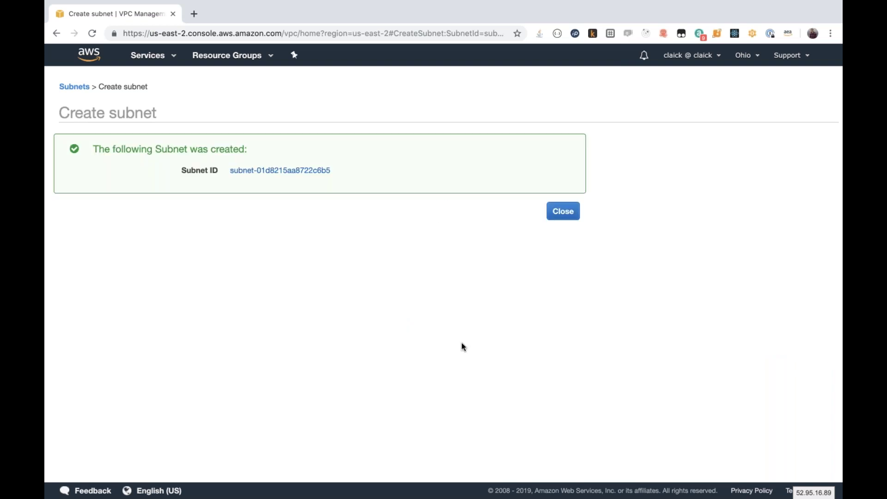
{"action": "left_click", "coordinate": [566, 212]}
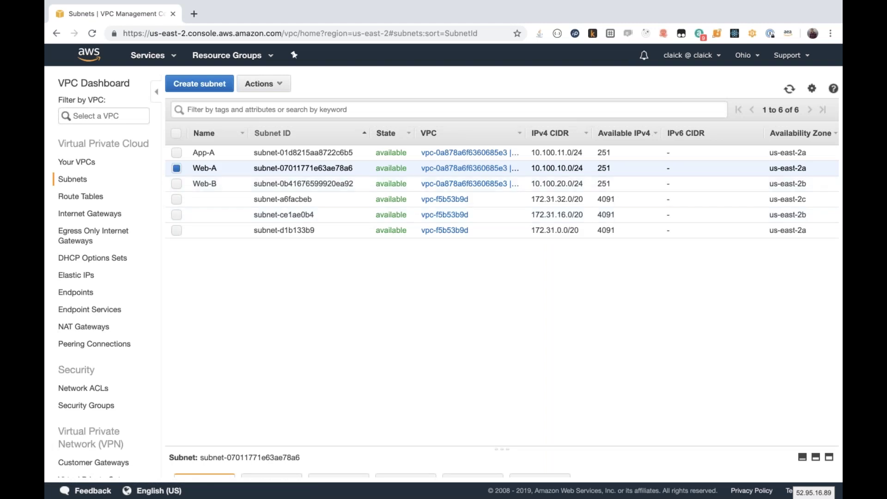
Start a new subnet named App-B in the Production VPC with availability zone us-east-2b
{"action": "left_click", "coordinate": [199, 84]}
{"action": "type", "text": "A-"}
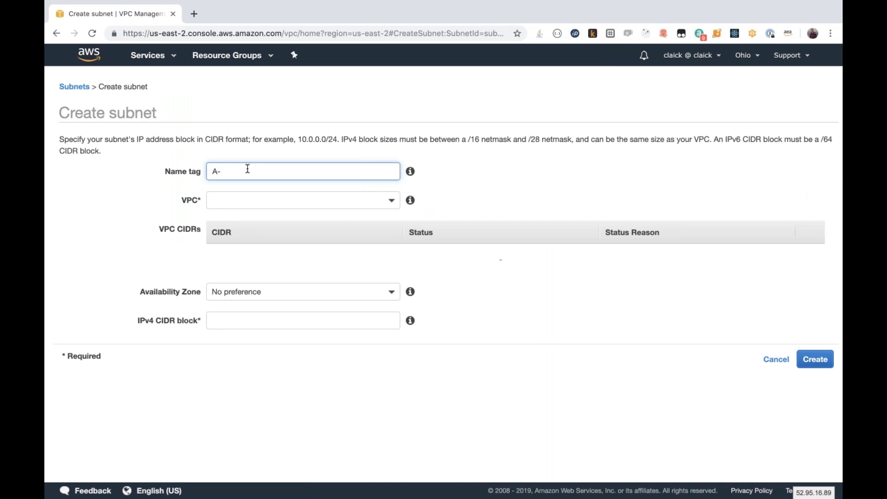
{"action": "type", "text": "pp-B"}
{"action": "left_click", "coordinate": [262, 194]}
{"action": "left_click", "coordinate": [260, 245]}
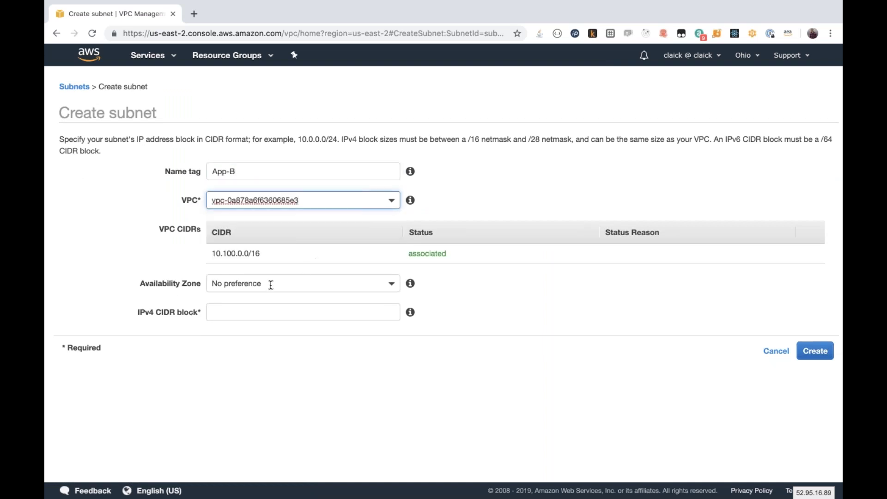
{"action": "left_click", "coordinate": [269, 284]}
{"action": "left_click", "coordinate": [233, 371]}
Set App-B's IPv4 CIDR block to 10.100.21.0/24, create the subnet and return to the subnet list
{"action": "left_click", "coordinate": [220, 312]}
{"action": "key", "text": "ctrl+v"}
{"action": "key", "text": "Left"}
{"action": "key", "text": "Left"}
{"action": "key", "text": "Left"}
{"action": "key", "text": "Left"}
{"action": "key", "text": "Left"}
{"action": "key", "text": "BackSpace"}
{"action": "type", "text": "1"}
{"action": "left_click", "coordinate": [815, 351]}
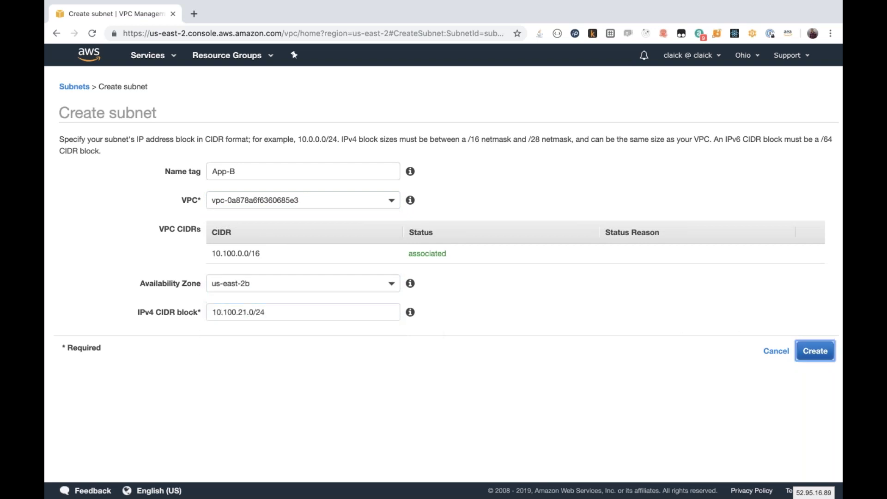
{"action": "left_click", "coordinate": [562, 214]}
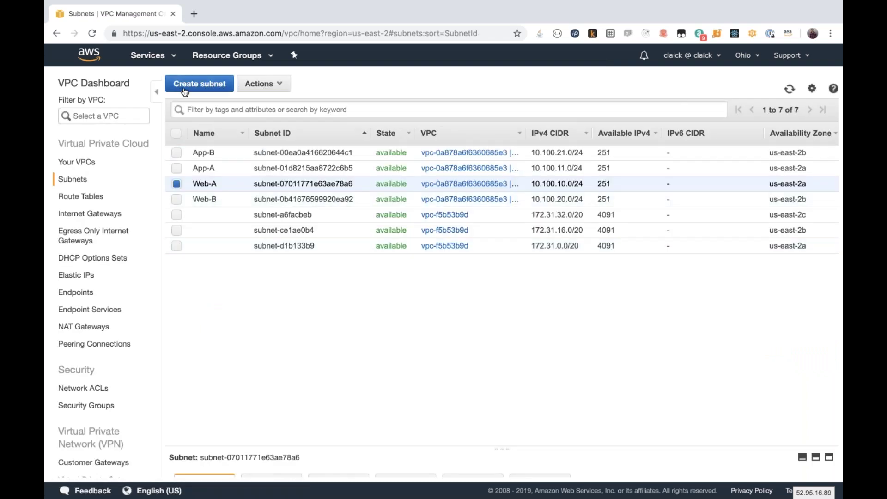
Start a new subnet named DB-A in the Production VPC with availability zone us-east-2a
{"action": "left_click", "coordinate": [186, 86]}
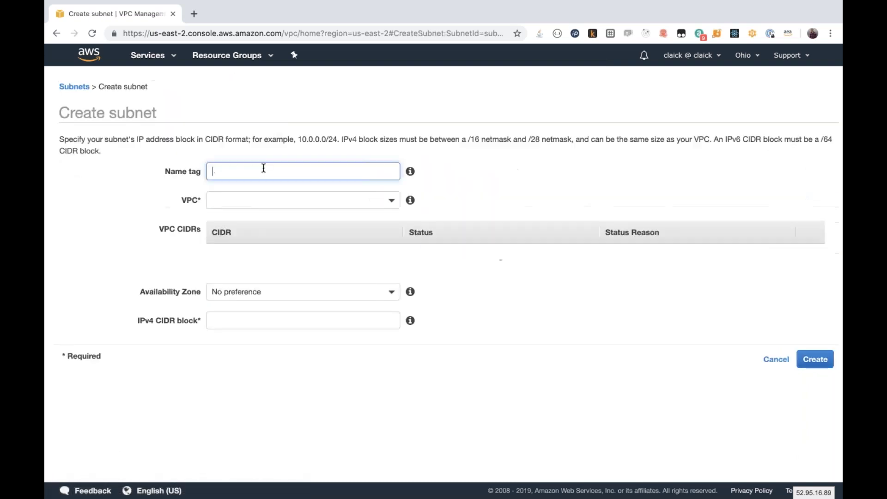
{"action": "type", "text": "DB-A"}
{"action": "left_click", "coordinate": [264, 200]}
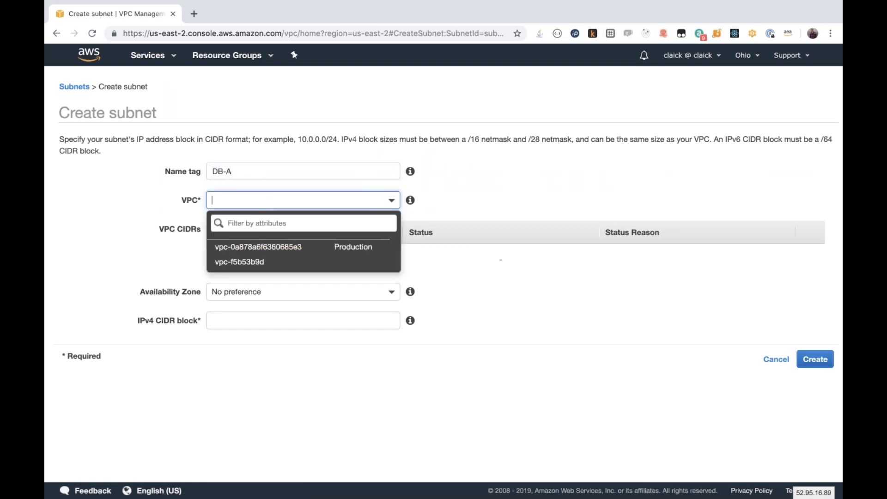
{"action": "left_click", "coordinate": [264, 246]}
{"action": "left_click", "coordinate": [275, 284]}
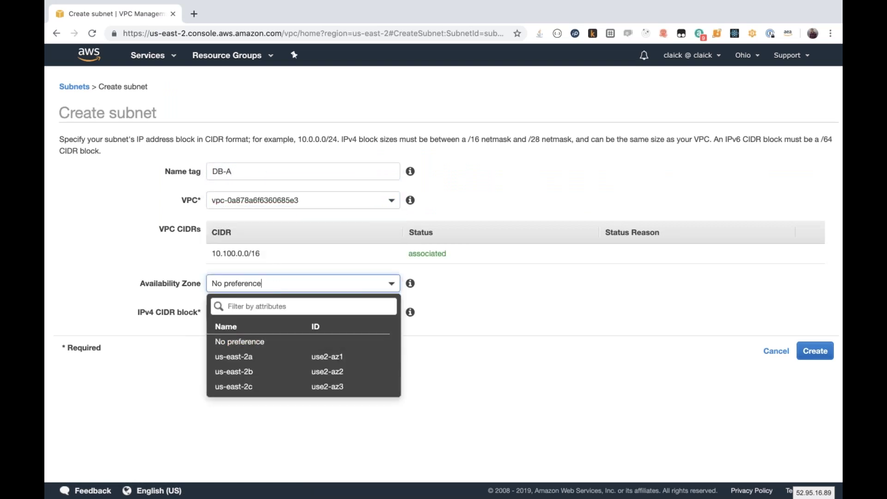
{"action": "left_click", "coordinate": [242, 355]}
Set DB-A's IPv4 CIDR block to 10.100.12.0/24, create the subnet and return to the subnet list
{"action": "left_click", "coordinate": [226, 312]}
{"action": "type", "text": "10.100.0.0/24"}
{"action": "left_click", "coordinate": [243, 312]}
{"action": "type", "text": "2"}
{"action": "key", "text": "BackSpace"}
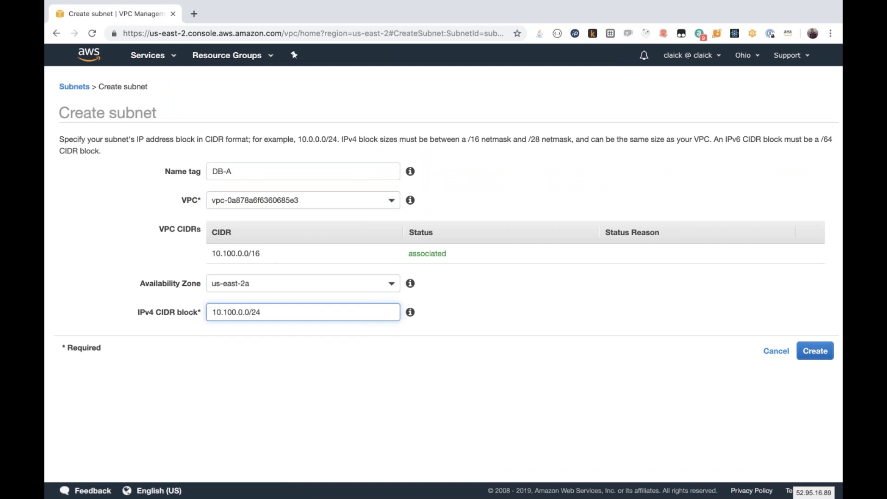
{"action": "type", "text": "3"}
{"action": "key", "text": "BackSpace"}
{"action": "key", "text": "Delete"}
{"action": "type", "text": "12"}
{"action": "left_click", "coordinate": [814, 352]}
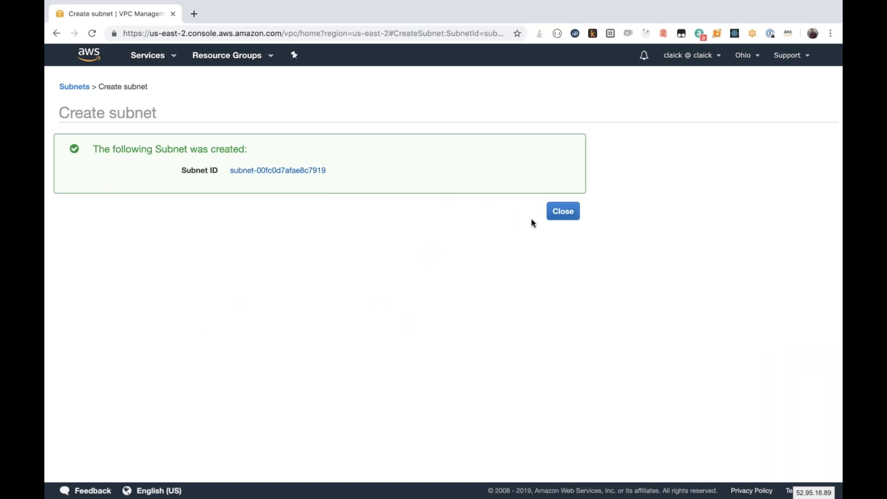
{"action": "left_click", "coordinate": [560, 212]}
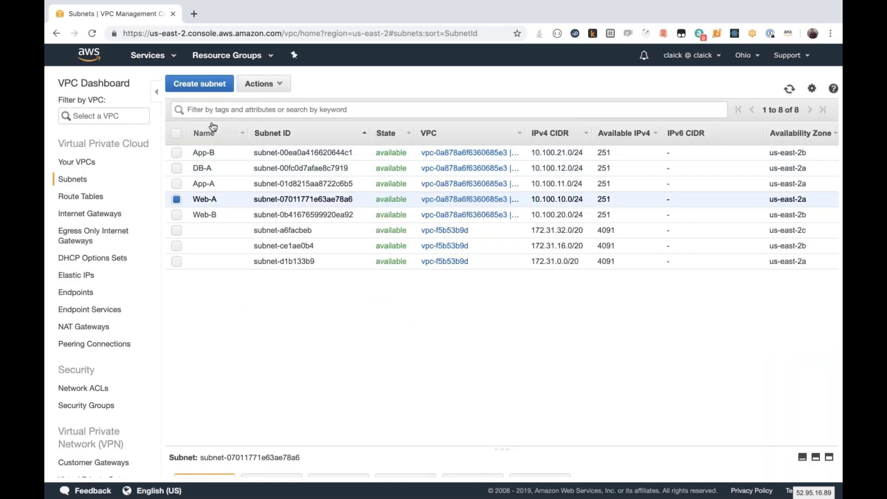
Start a new subnet named DB-B in the Production VPC with availability zone us-east-2b
{"action": "left_click", "coordinate": [204, 83]}
{"action": "left_click", "coordinate": [251, 170]}
{"action": "type", "text": "DB"}
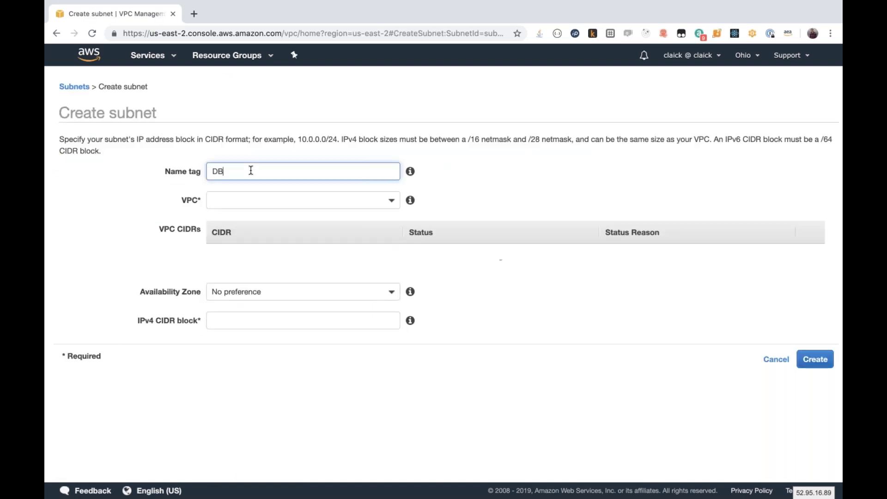
{"action": "type", "text": "-B"}
{"action": "left_click", "coordinate": [231, 197]}
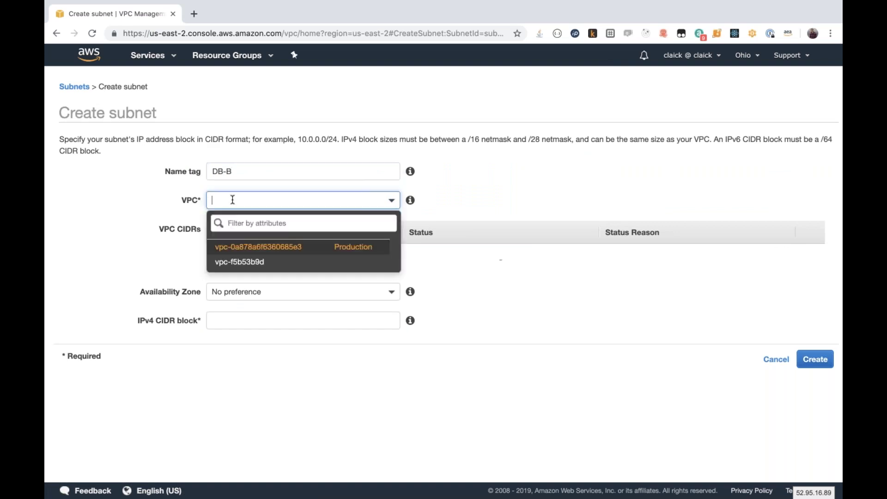
{"action": "left_click", "coordinate": [219, 245]}
{"action": "left_click", "coordinate": [274, 286]}
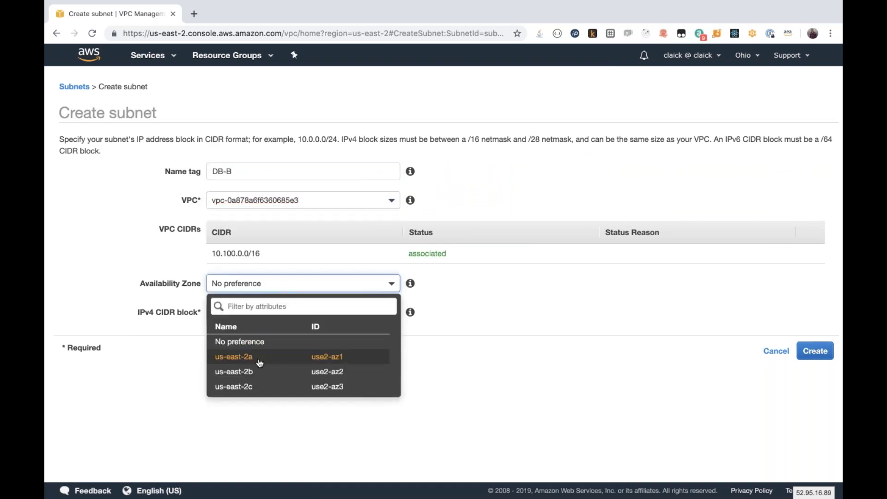
{"action": "left_click", "coordinate": [246, 371]}
Set DB-B's IPv4 CIDR block to 10.100.22.0/24, create the subnet and return to the subnet list
{"action": "left_click", "coordinate": [226, 314]}
{"action": "type", "text": "10.100.20.0/24"}
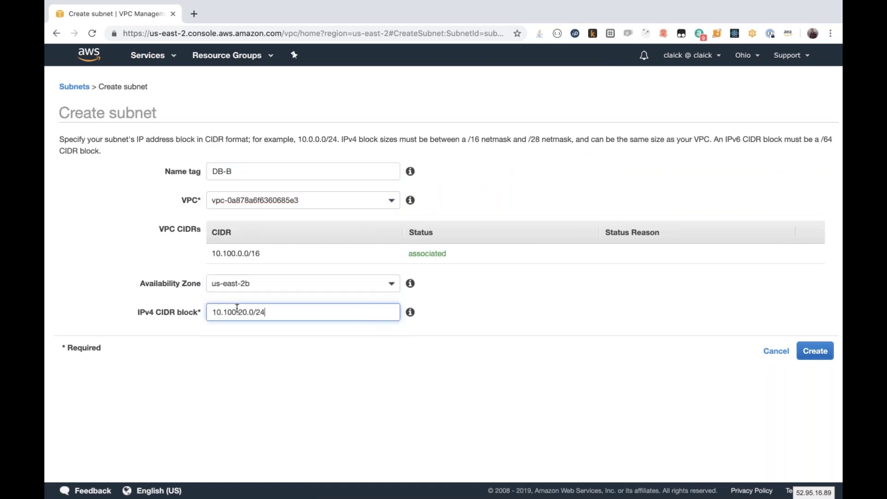
{"action": "key", "text": "BackSpace"}
{"action": "type", "text": "2"}
{"action": "left_click", "coordinate": [825, 351]}
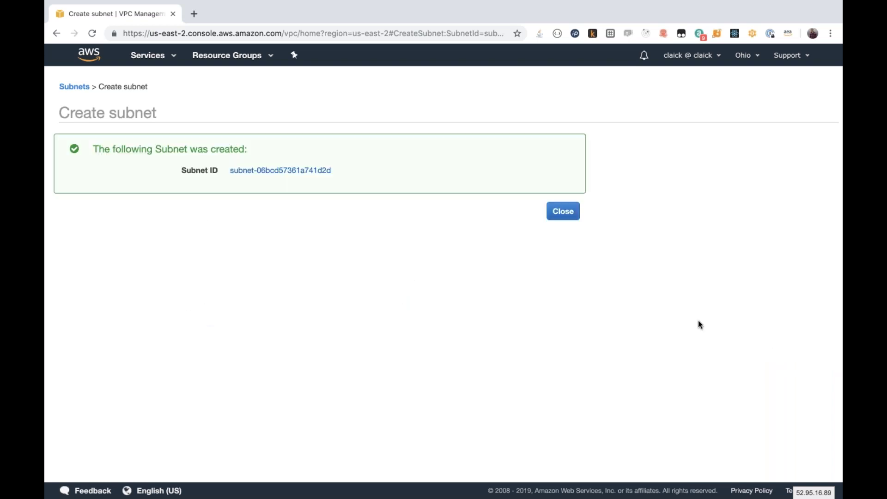
{"action": "left_click", "coordinate": [576, 216]}
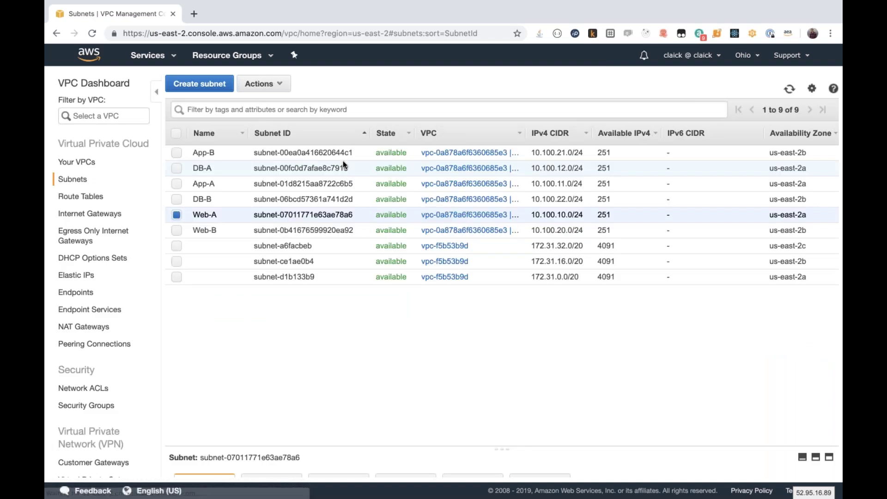
Sort the subnets by name and review the CIDR blocks of Web-B, App-B and DB-B
{"action": "left_click", "coordinate": [224, 138]}
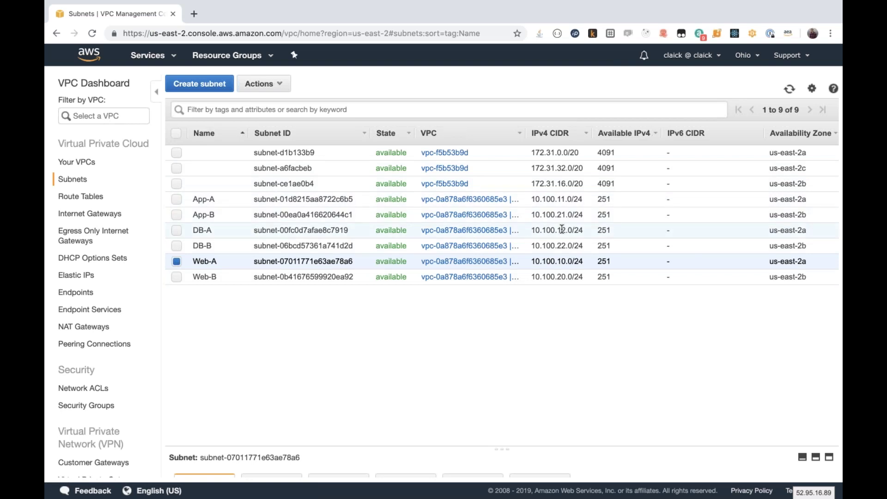
{"action": "left_click", "coordinate": [562, 277]}
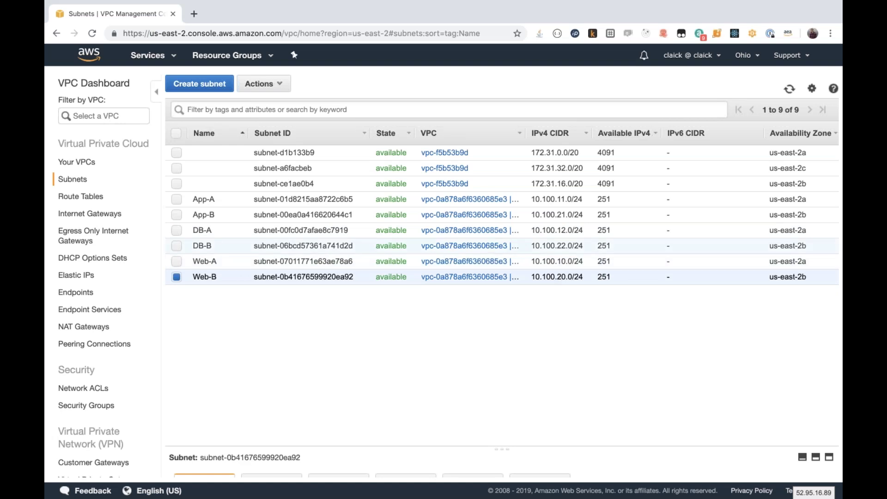
{"action": "left_click", "coordinate": [569, 215]}
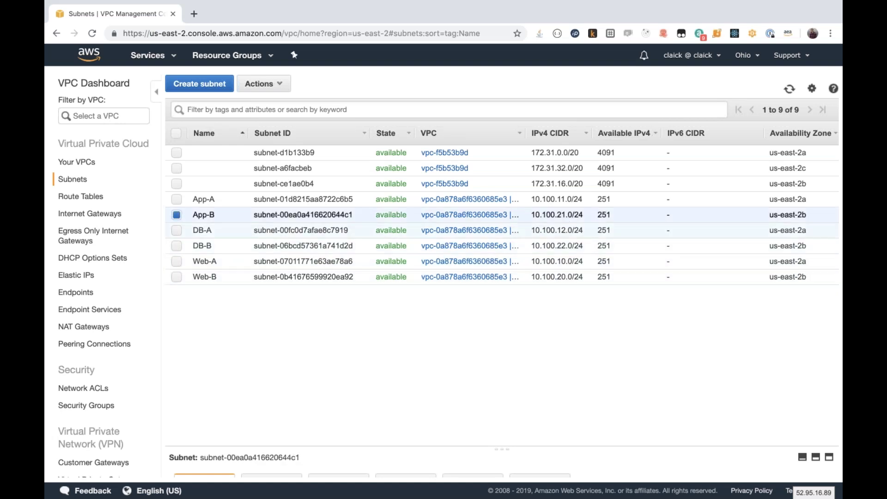
{"action": "left_click", "coordinate": [560, 246]}
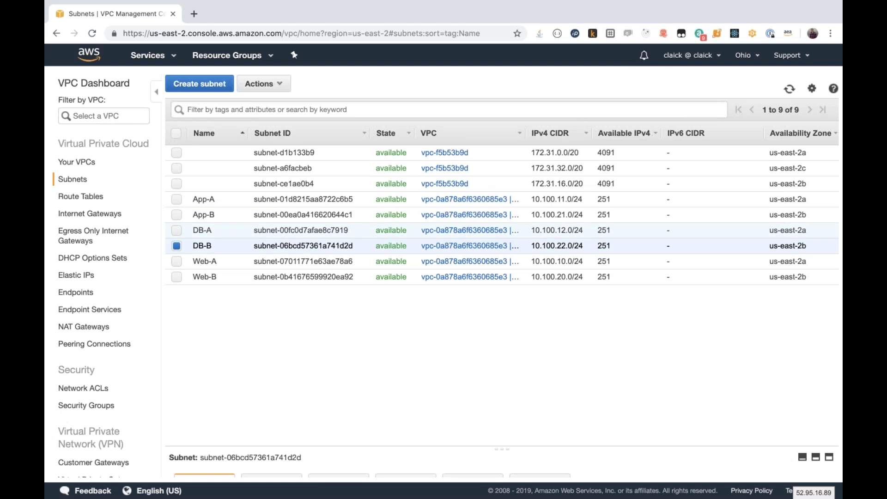
Create a route table named Public in the Production VPC and display its routes
{"action": "left_click", "coordinate": [89, 198]}
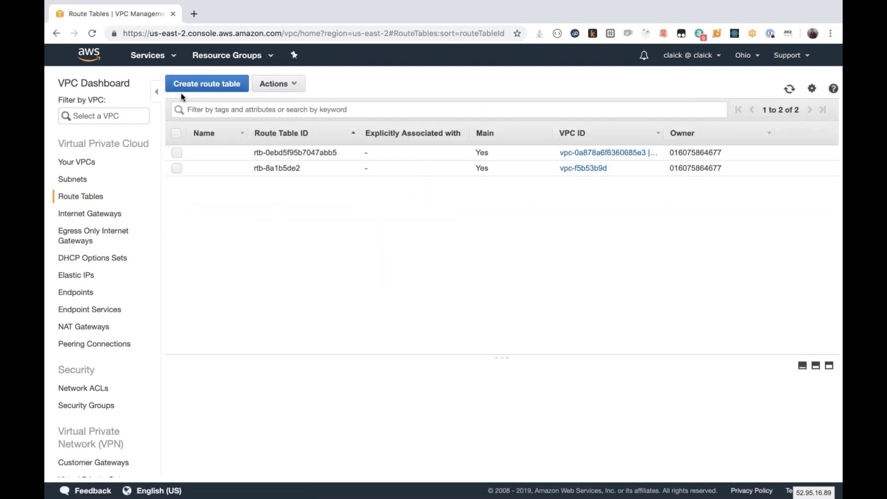
{"action": "left_click", "coordinate": [190, 85]}
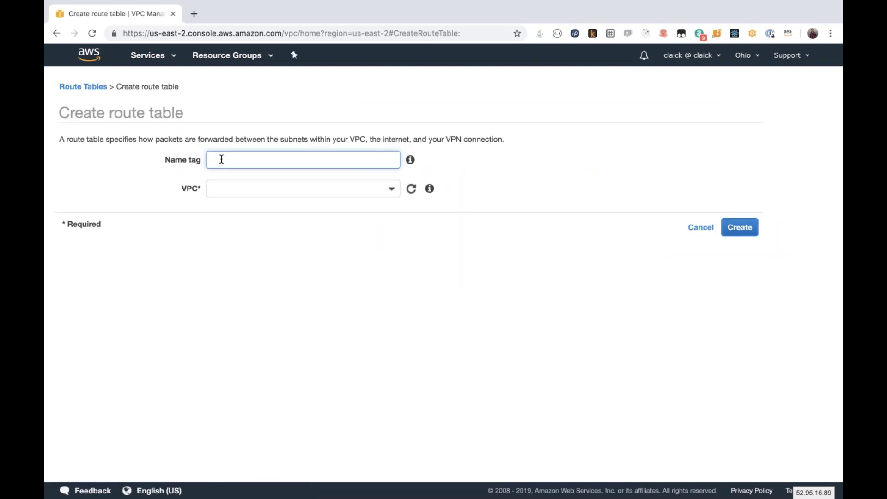
{"action": "type", "text": "Public"}
{"action": "left_click", "coordinate": [250, 191]}
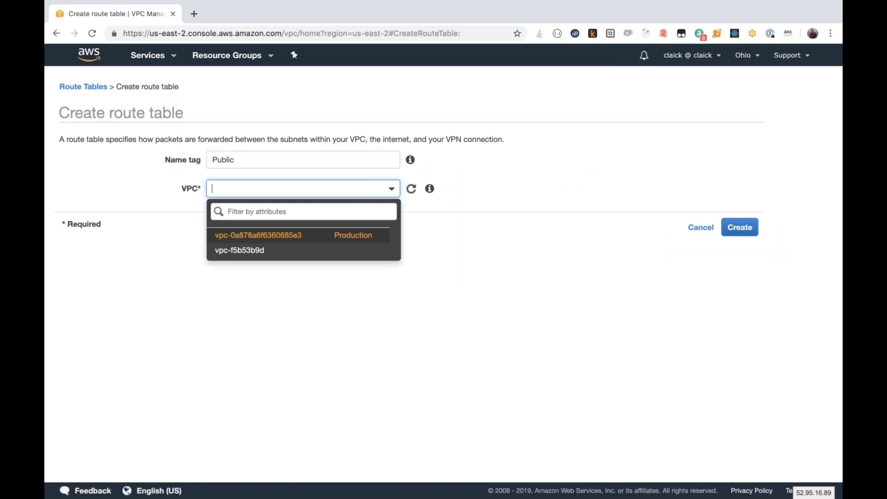
{"action": "left_click", "coordinate": [306, 240]}
{"action": "left_click", "coordinate": [739, 228]}
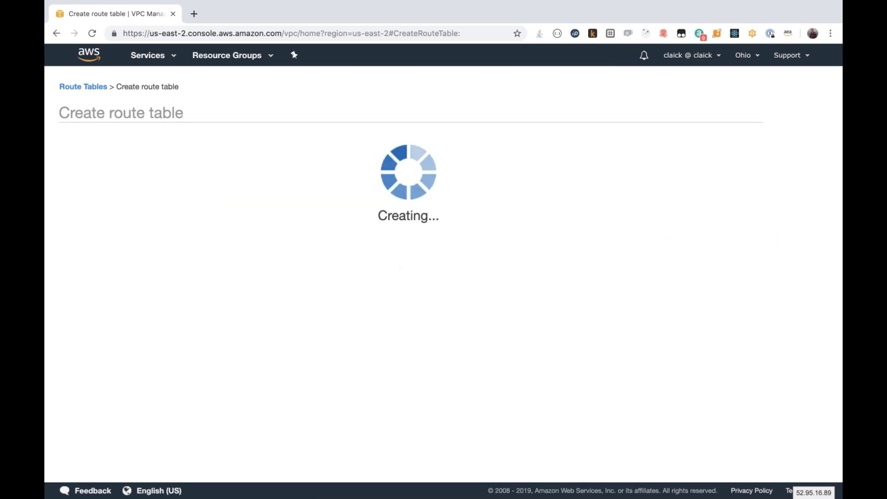
{"action": "left_click", "coordinate": [568, 220]}
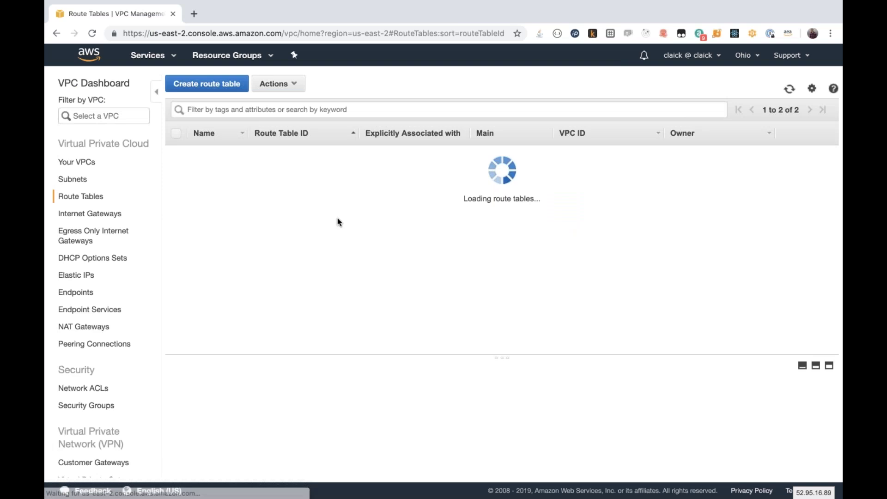
{"action": "left_click", "coordinate": [266, 153]}
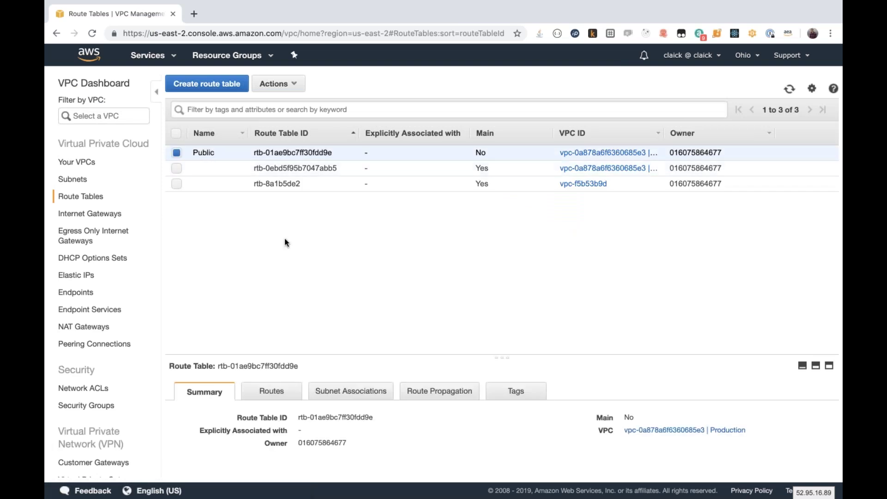
{"action": "left_click", "coordinate": [291, 266]}
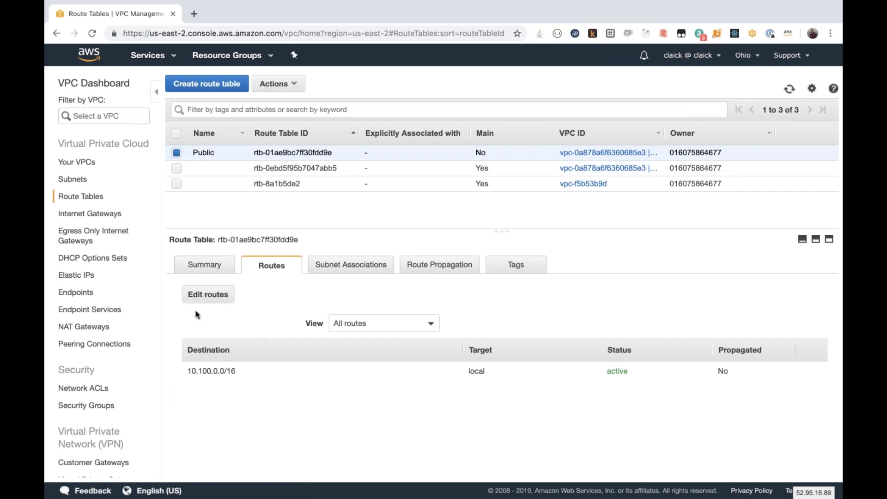
{"action": "left_click", "coordinate": [202, 295]}
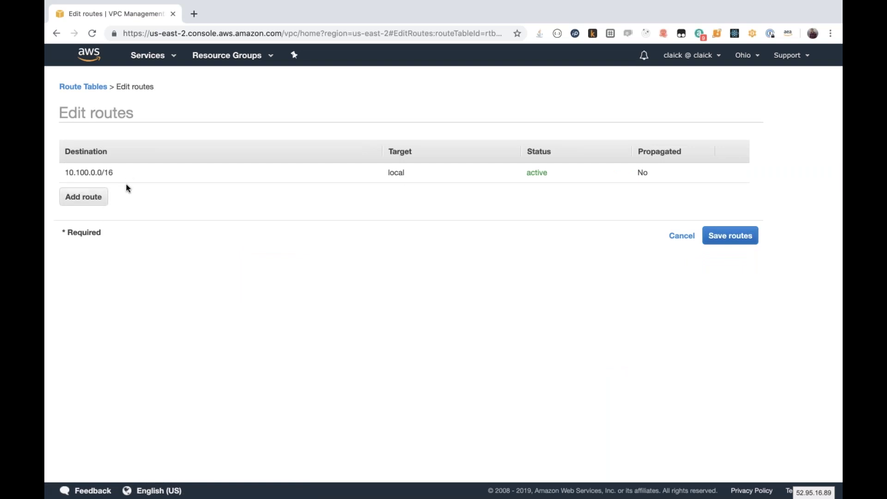
{"action": "left_click", "coordinate": [75, 198]}
{"action": "left_click", "coordinate": [261, 191]}
{"action": "type", "text": "0.0.0.0"}
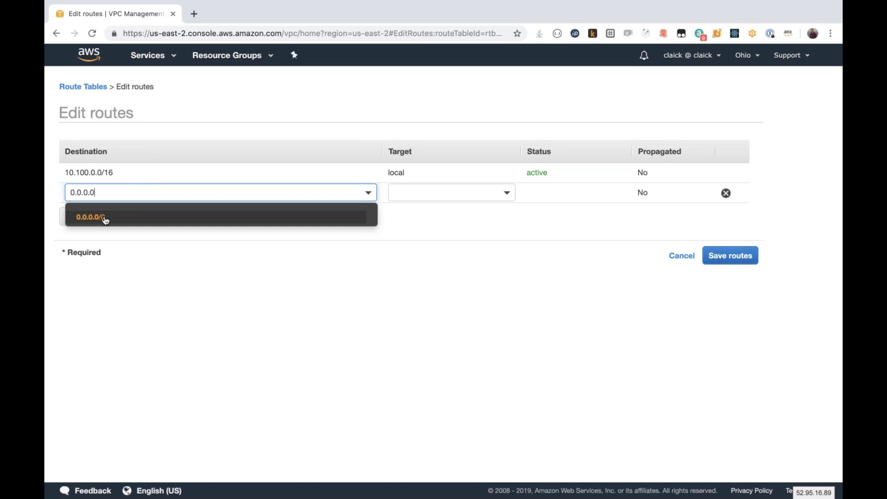
{"action": "left_click", "coordinate": [109, 218]}
{"action": "left_click", "coordinate": [493, 190]}
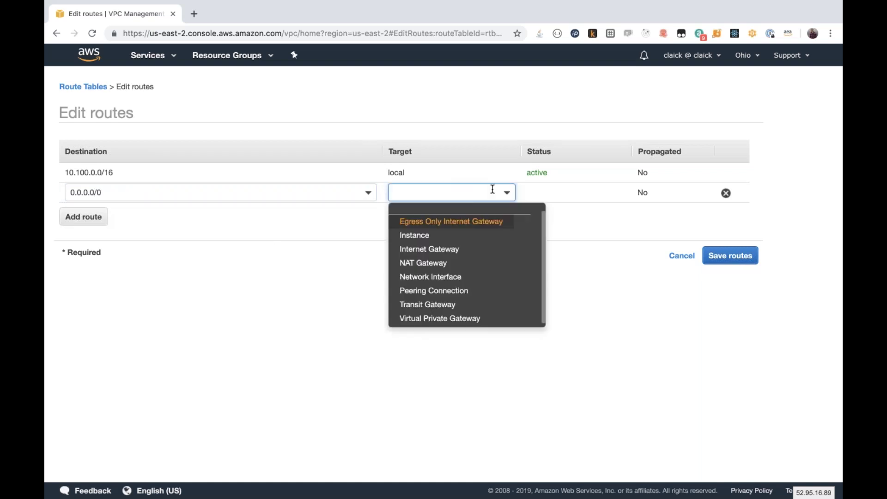
{"action": "left_click", "coordinate": [437, 249]}
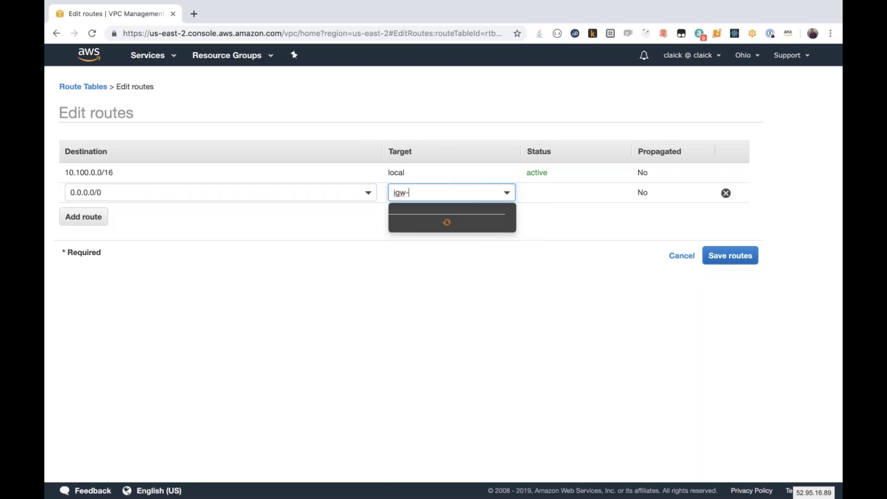
{"action": "left_click", "coordinate": [492, 234]}
{"action": "left_click", "coordinate": [470, 190]}
{"action": "left_click", "coordinate": [682, 256]}
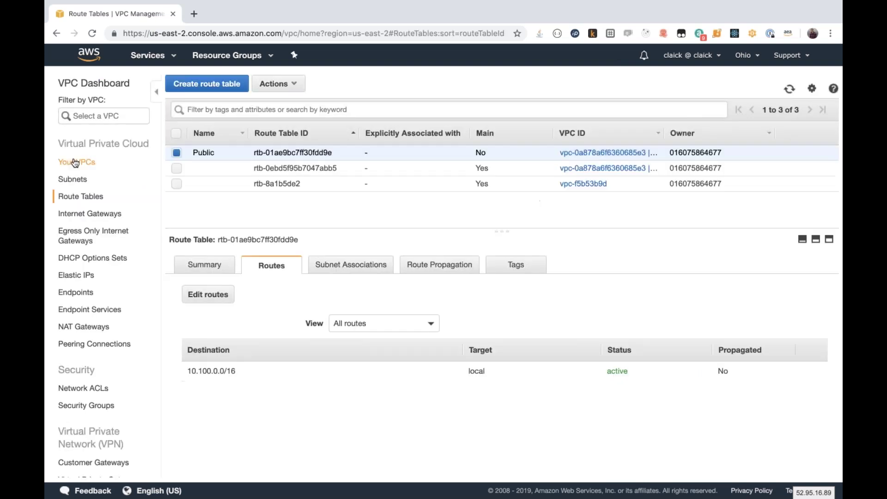
Attach the detached Production internet gateway to the Production VPC
{"action": "left_click", "coordinate": [76, 213]}
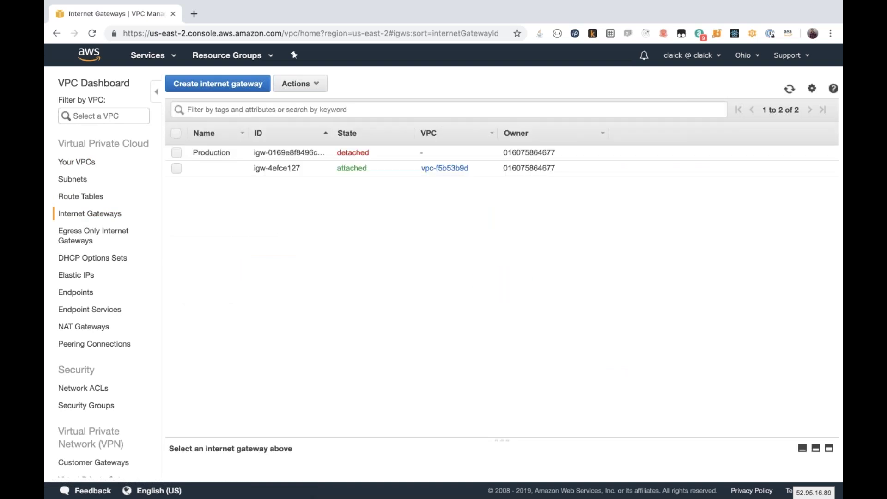
{"action": "left_click", "coordinate": [333, 153]}
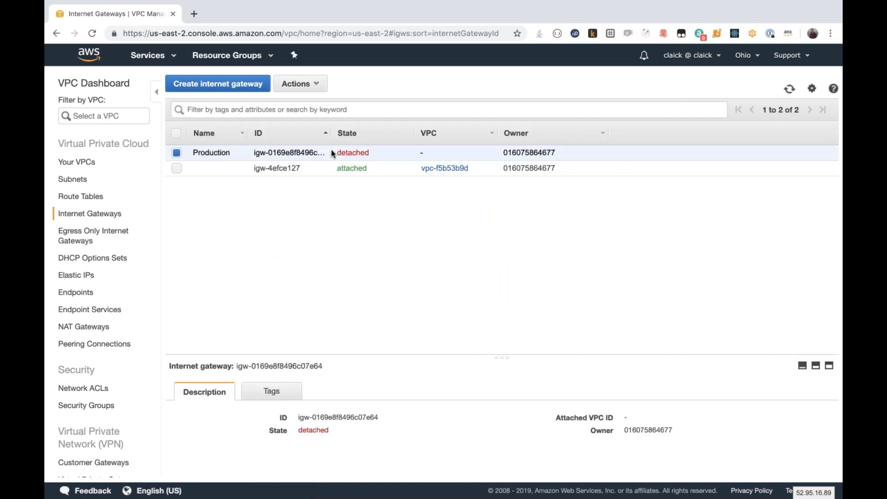
{"action": "right_click", "coordinate": [332, 153]}
{"action": "left_click", "coordinate": [352, 170]}
{"action": "left_click", "coordinate": [331, 159]}
{"action": "left_click", "coordinate": [331, 174]}
{"action": "left_click", "coordinate": [741, 223]}
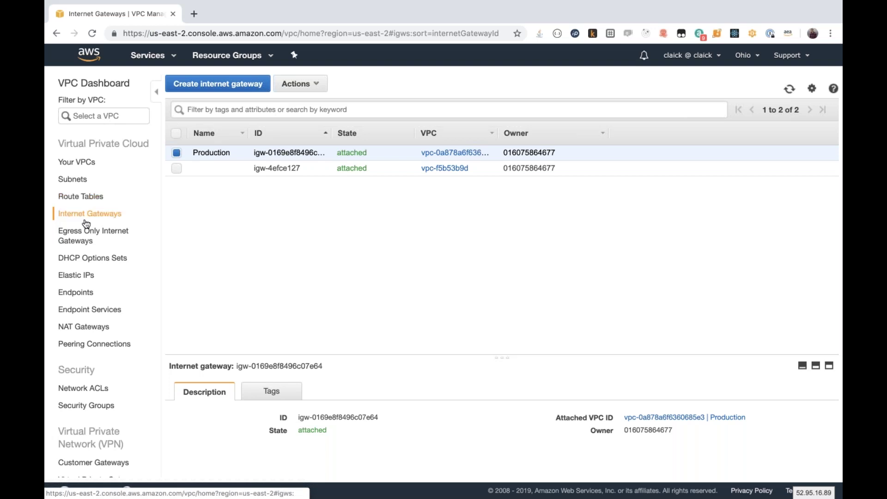
Add a 0.0.0.0/0 route targeting the Production internet gateway to the Public route table and save the routes
{"action": "left_click", "coordinate": [84, 198]}
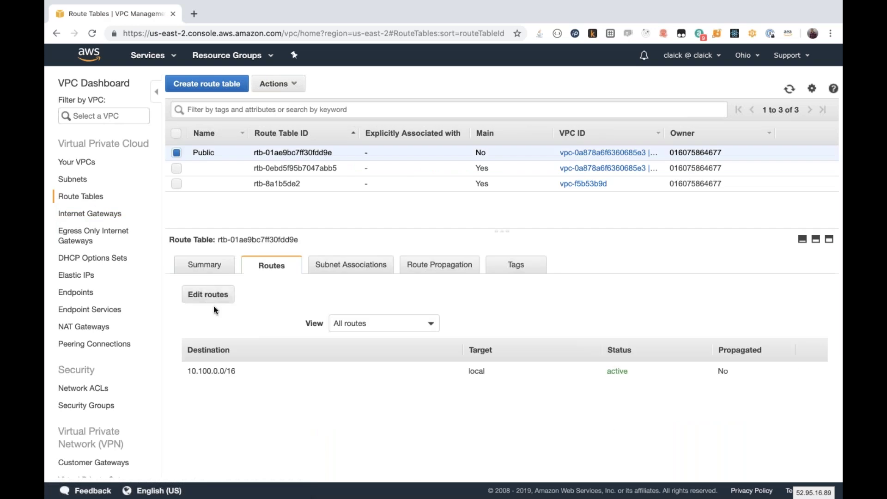
{"action": "left_click", "coordinate": [211, 303]}
{"action": "left_click", "coordinate": [368, 193]}
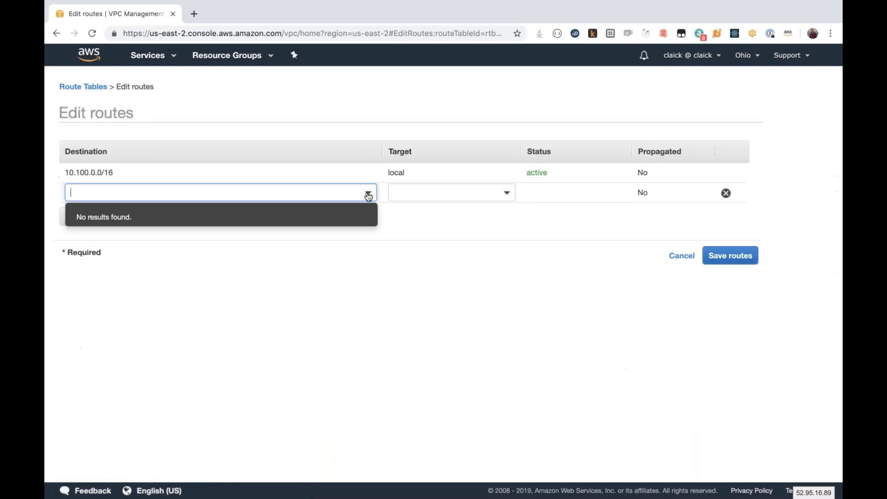
{"action": "type", "text": "0.0.0.0/0"}
{"action": "left_click", "coordinate": [472, 192]}
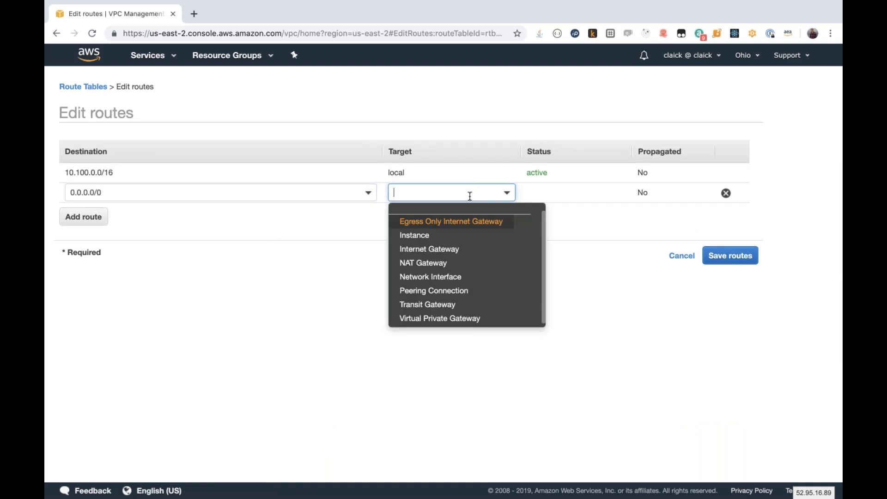
{"action": "left_click", "coordinate": [422, 249]}
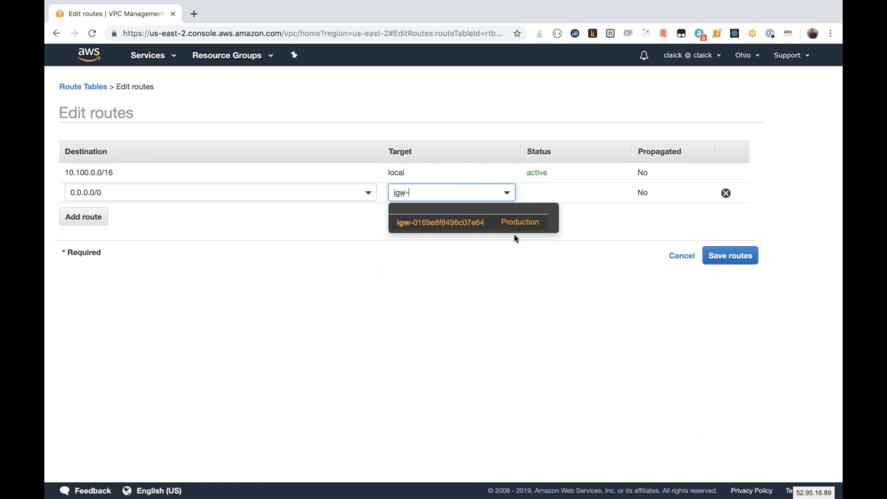
{"action": "left_click", "coordinate": [462, 225]}
{"action": "left_click", "coordinate": [734, 259]}
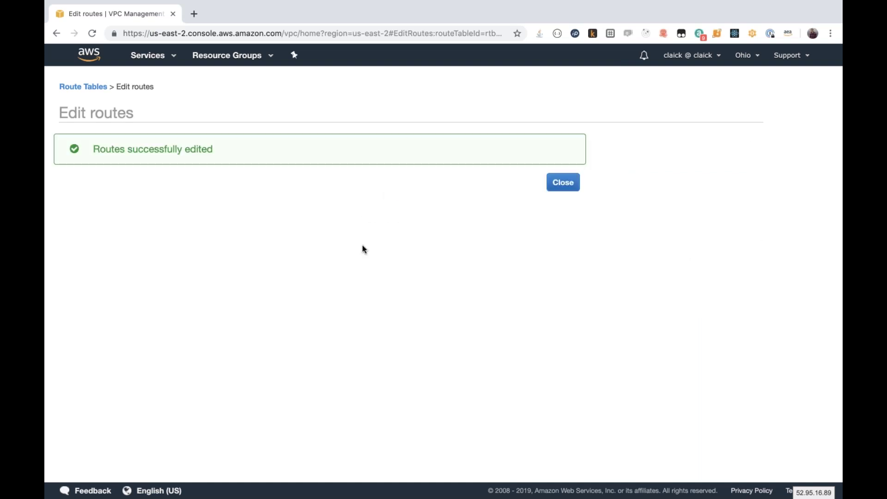
{"action": "left_click", "coordinate": [562, 182]}
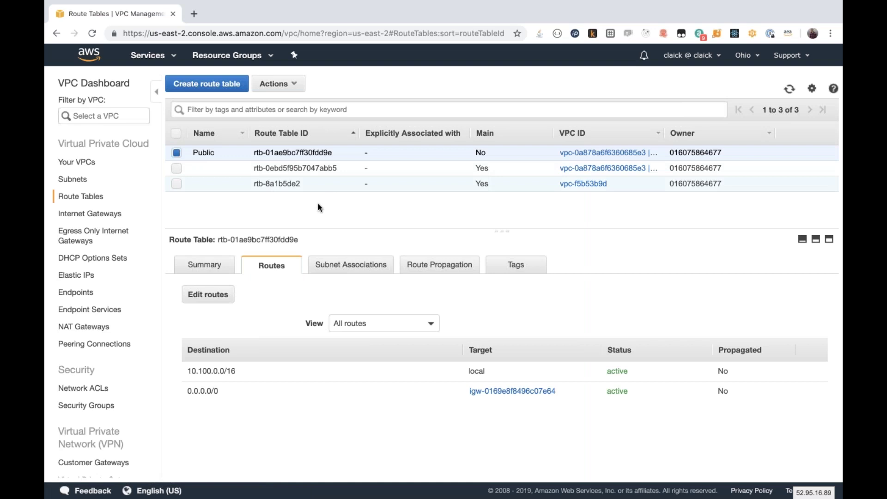
Associate the Web-A subnet with the Public route table and return to the subnet list
{"action": "left_click", "coordinate": [64, 180]}
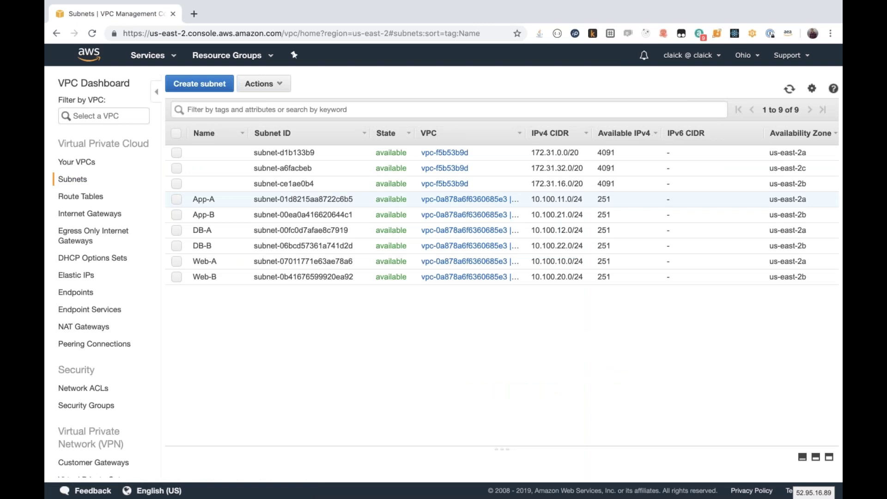
{"action": "left_click", "coordinate": [237, 260]}
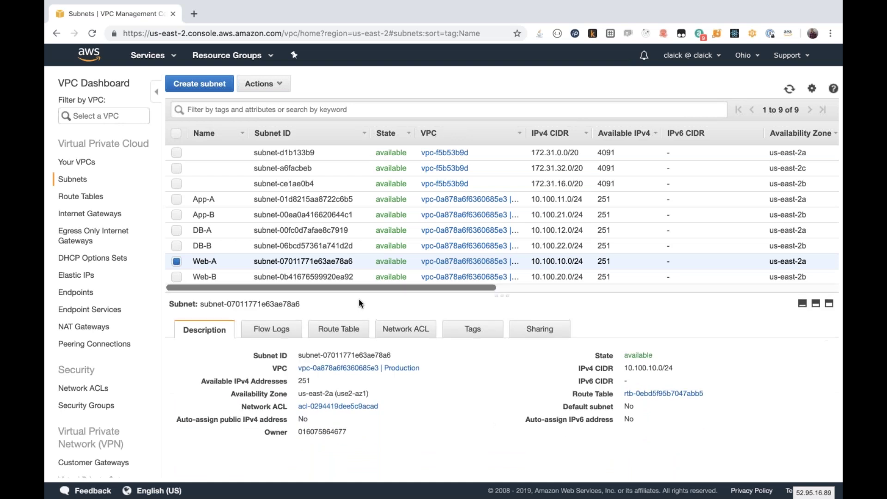
{"action": "left_click", "coordinate": [338, 350]}
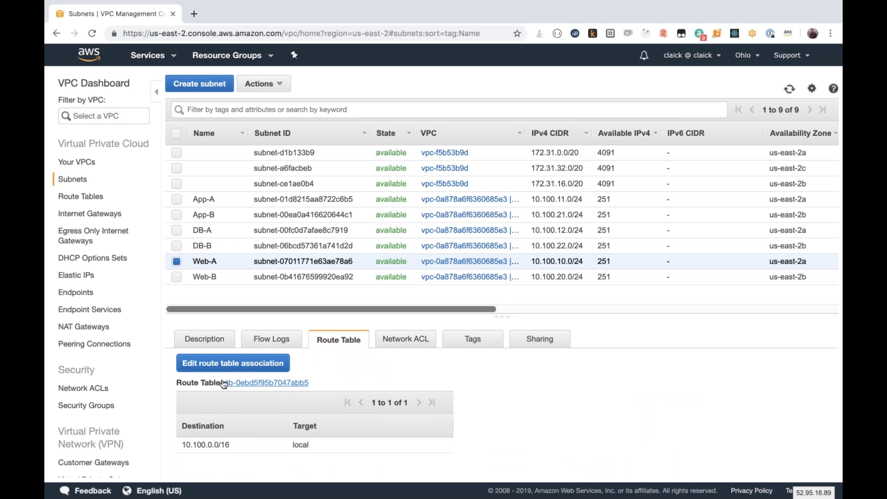
{"action": "left_click", "coordinate": [201, 365]}
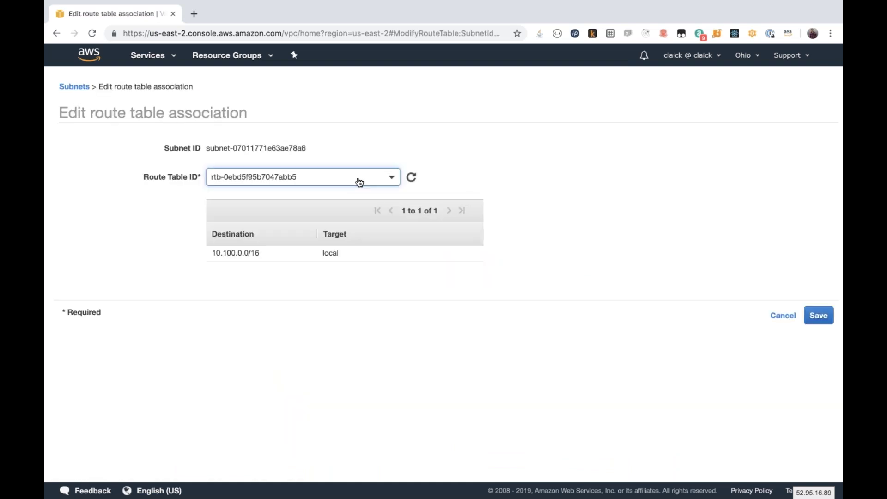
{"action": "left_click", "coordinate": [358, 181]}
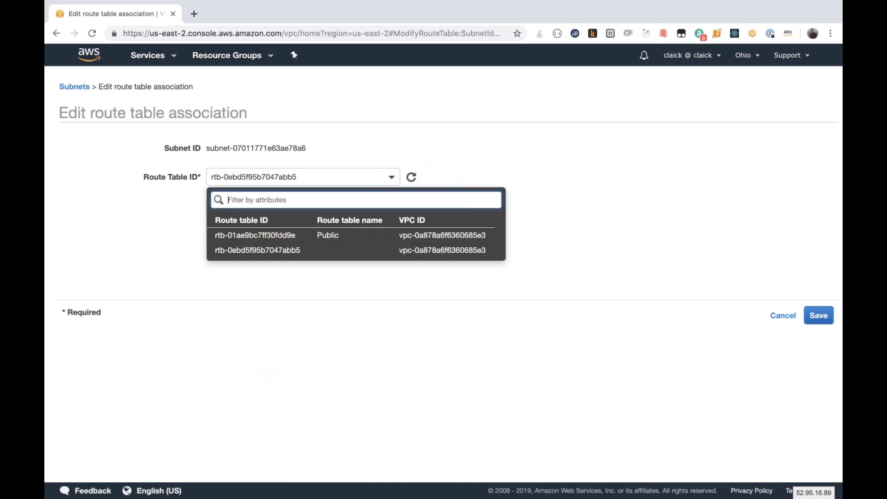
{"action": "left_click", "coordinate": [348, 238]}
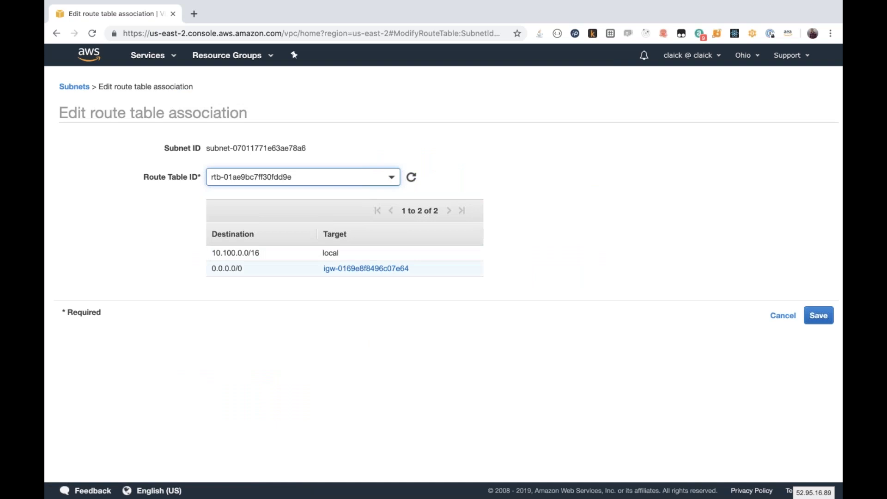
{"action": "left_click", "coordinate": [818, 316]}
{"action": "left_click", "coordinate": [572, 187]}
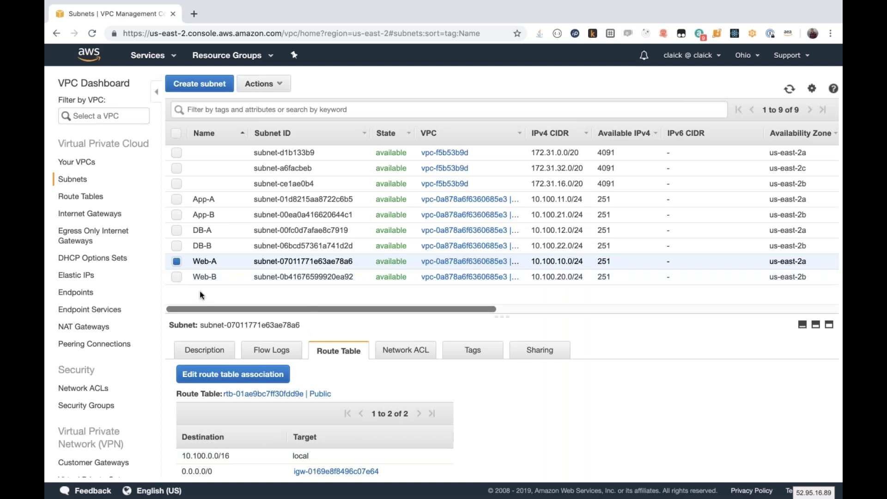
Associate the Web-B subnet with the Public route table and return to the subnet list
{"action": "left_click", "coordinate": [213, 277]}
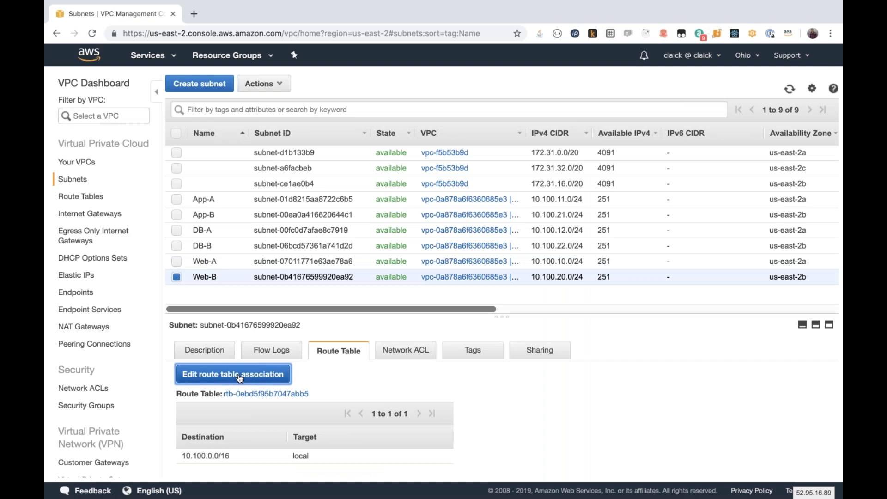
{"action": "left_click", "coordinate": [238, 375]}
{"action": "left_click", "coordinate": [283, 182]}
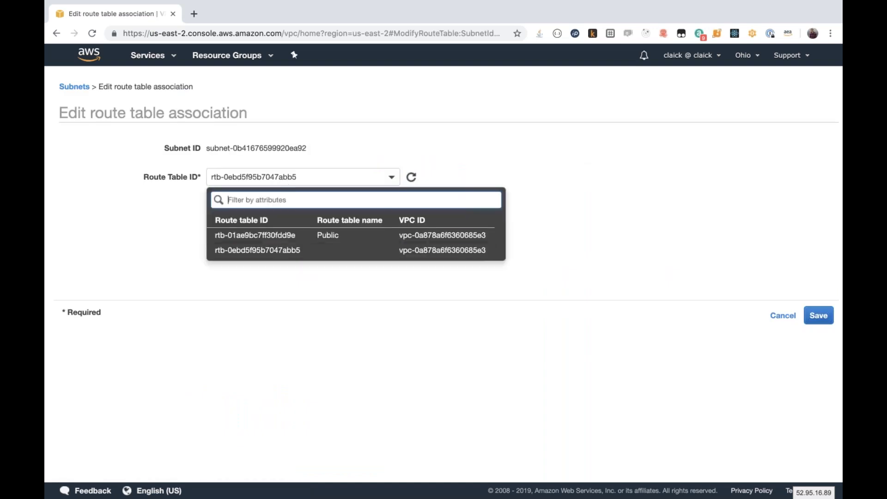
{"action": "left_click", "coordinate": [337, 236]}
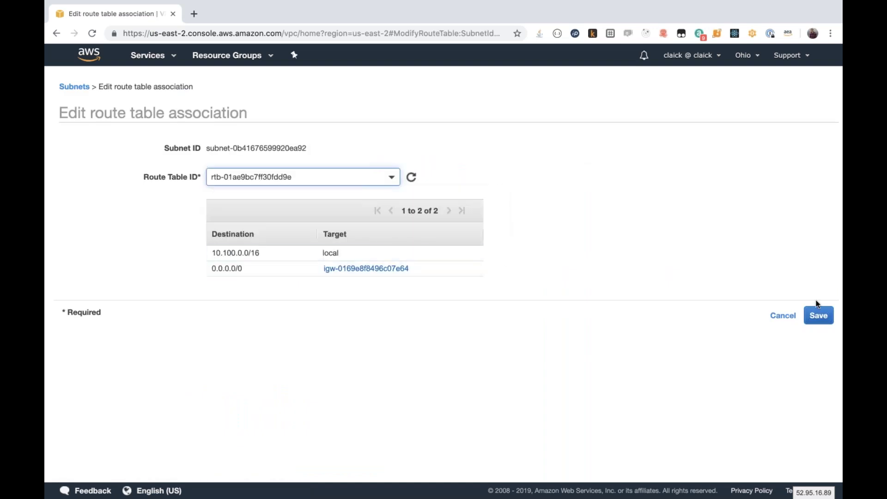
{"action": "left_click", "coordinate": [820, 317]}
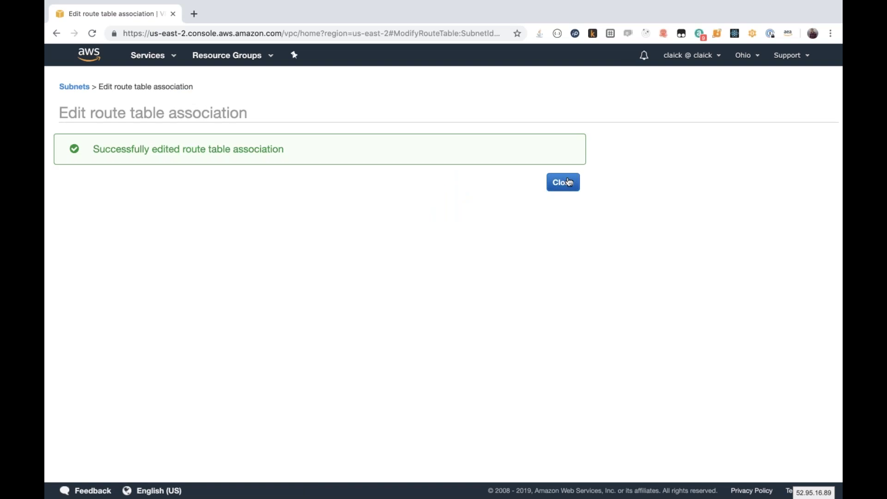
{"action": "left_click", "coordinate": [563, 182]}
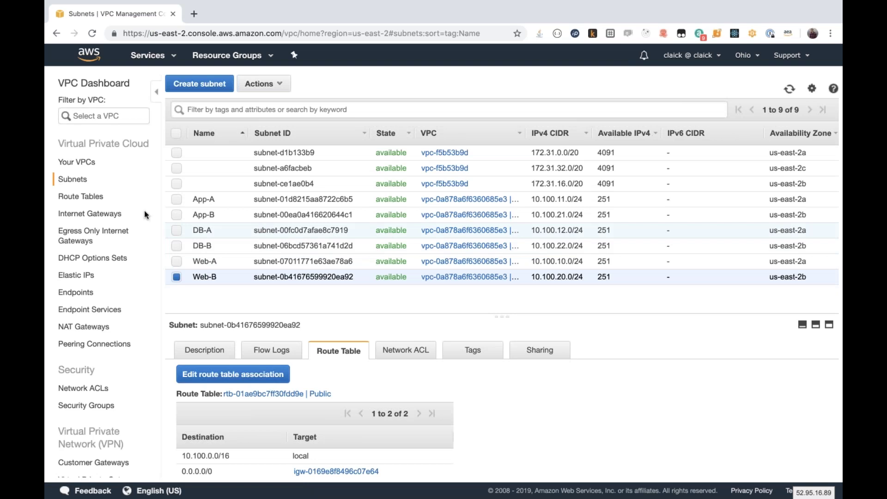
Create a NAT gateway in the Web-A subnet with a newly allocated Elastic IP and return to the NAT gateway list
{"action": "left_click", "coordinate": [81, 328]}
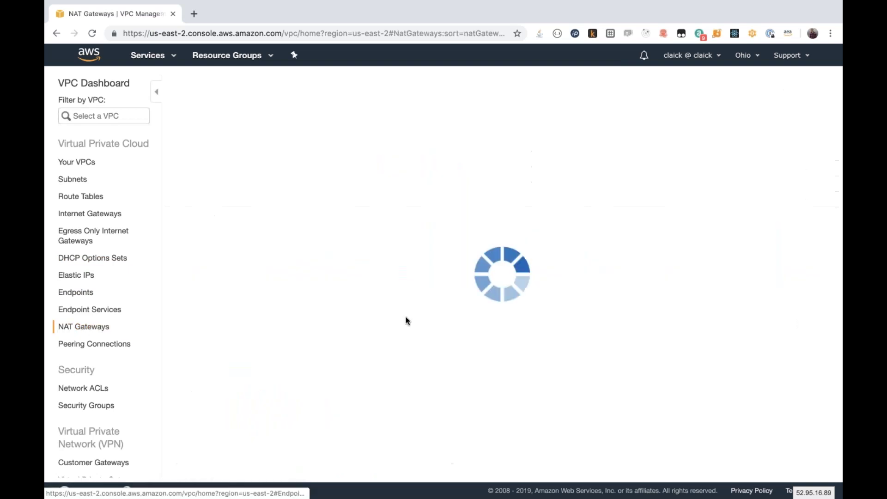
{"action": "left_click", "coordinate": [507, 184]}
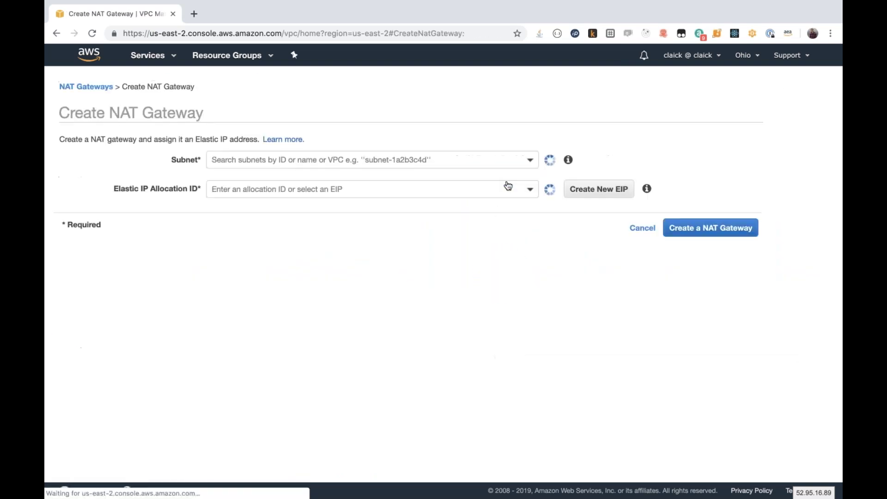
{"action": "left_click", "coordinate": [456, 163]}
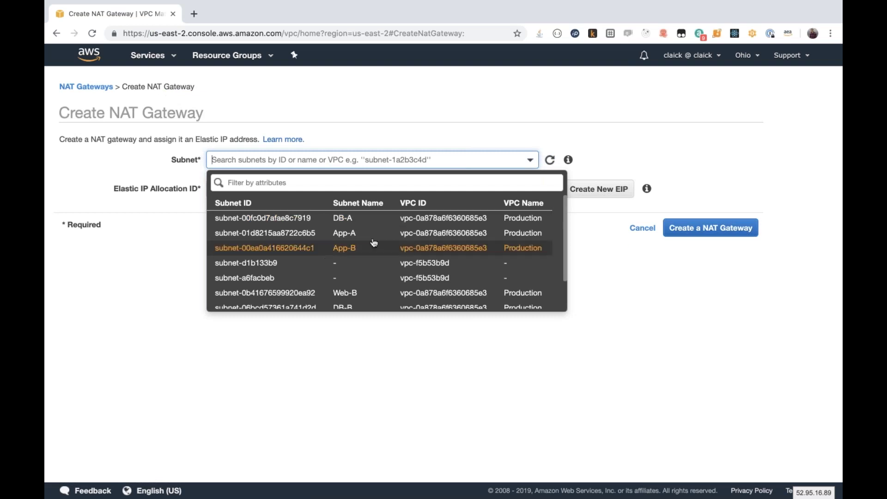
{"action": "scroll", "coordinate": [396, 240], "scroll_direction": "down", "scroll_amount": 2}
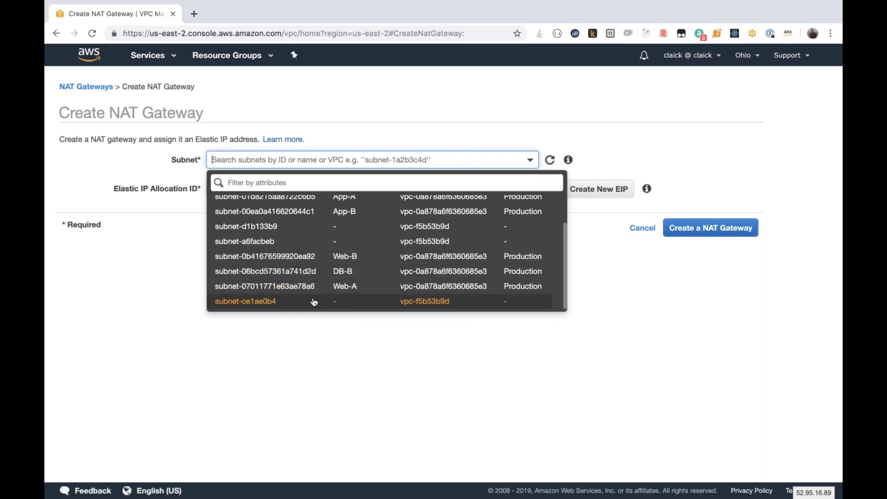
{"action": "left_click", "coordinate": [294, 287]}
{"action": "left_click", "coordinate": [397, 189]}
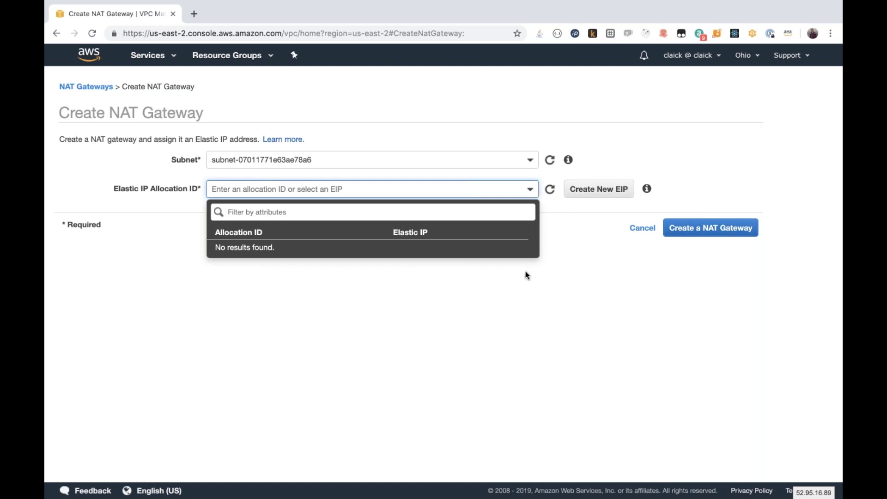
{"action": "left_click", "coordinate": [596, 199]}
{"action": "left_click", "coordinate": [596, 198]}
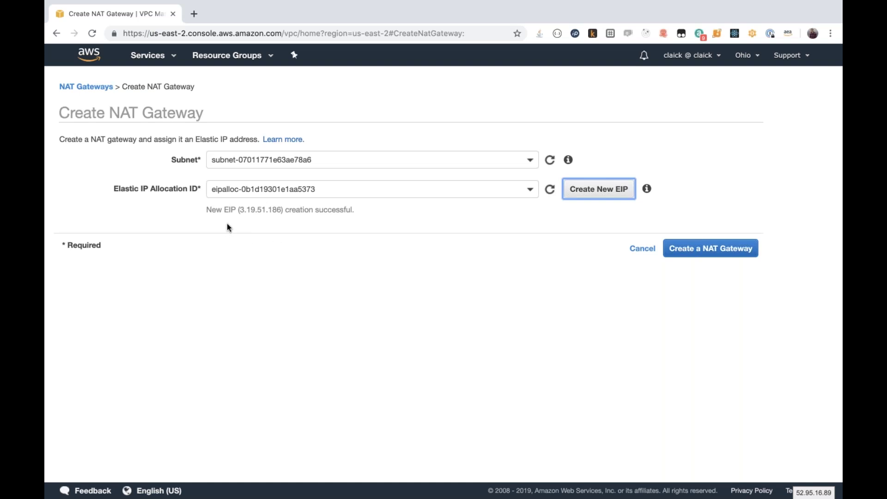
{"action": "left_click", "coordinate": [704, 253]}
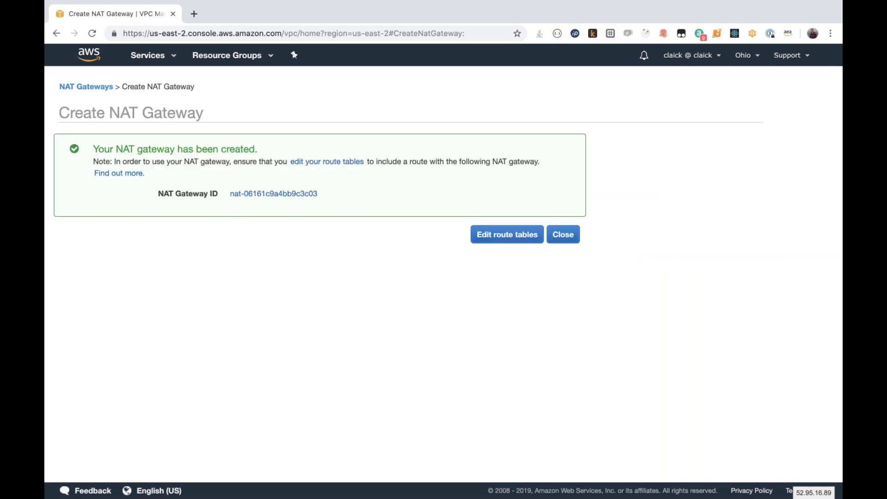
{"action": "left_click", "coordinate": [572, 235]}
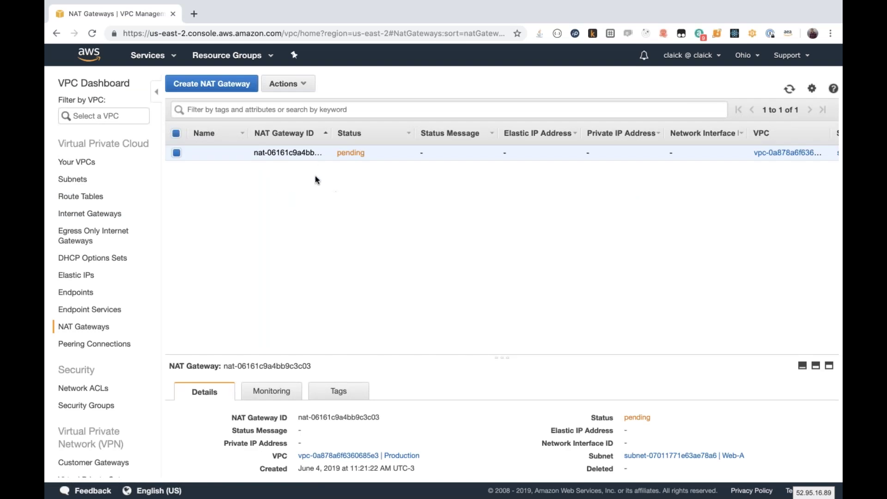
Create a second NAT gateway in the Web-B subnet with a newly allocated Elastic IP and refresh the NAT gateway list
{"action": "left_click", "coordinate": [219, 86]}
{"action": "left_click", "coordinate": [384, 159]}
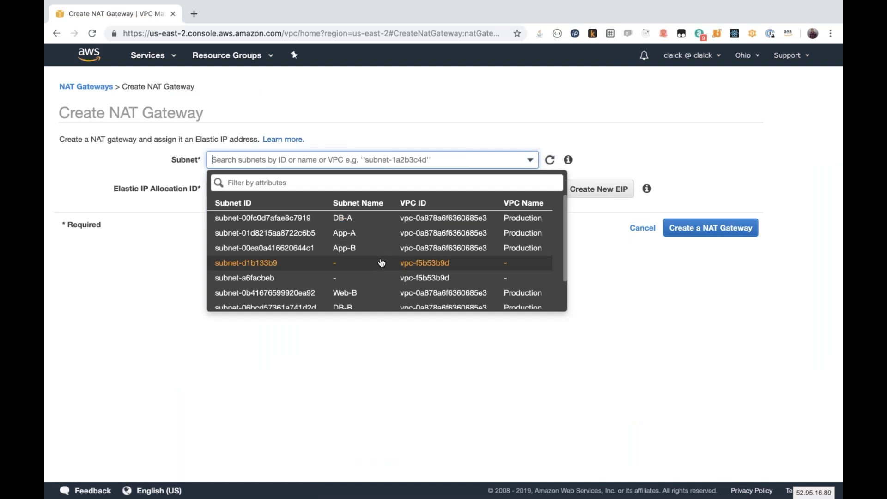
{"action": "scroll", "coordinate": [382, 263], "scroll_direction": "down", "scroll_amount": 1}
{"action": "scroll", "coordinate": [381, 262], "scroll_direction": "down", "scroll_amount": 2}
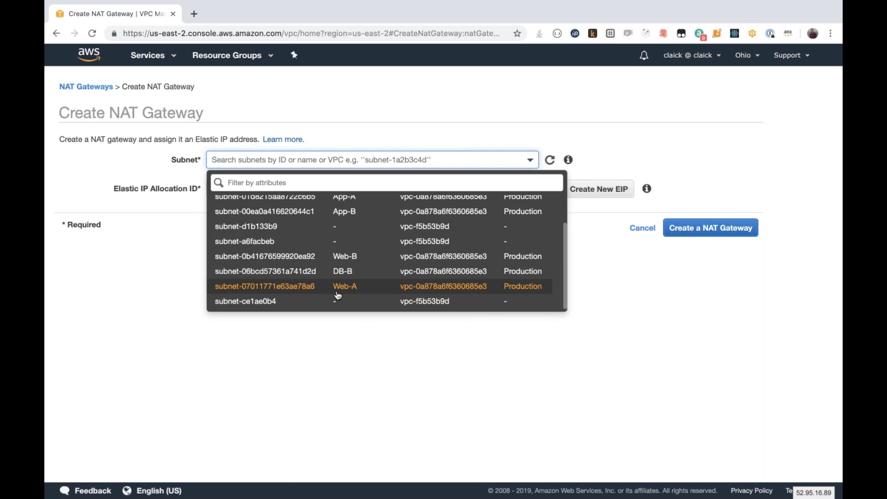
{"action": "left_click", "coordinate": [325, 257]}
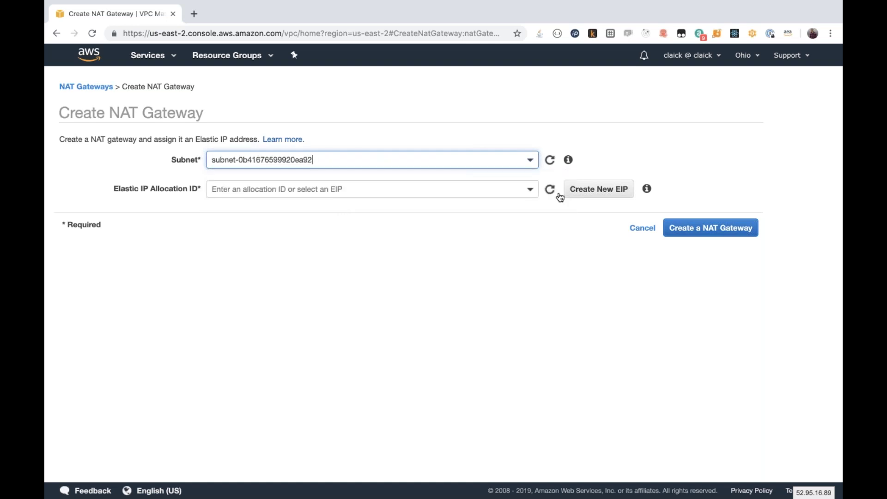
{"action": "left_click", "coordinate": [588, 194]}
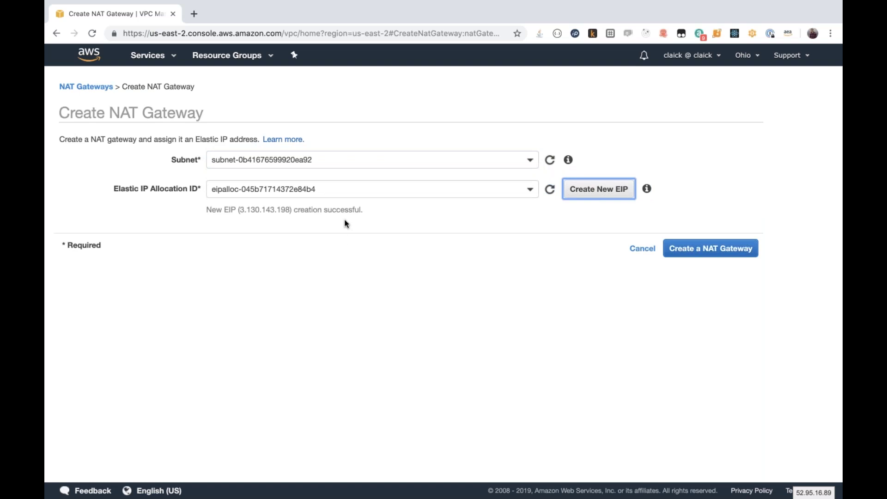
{"action": "left_click", "coordinate": [720, 250]}
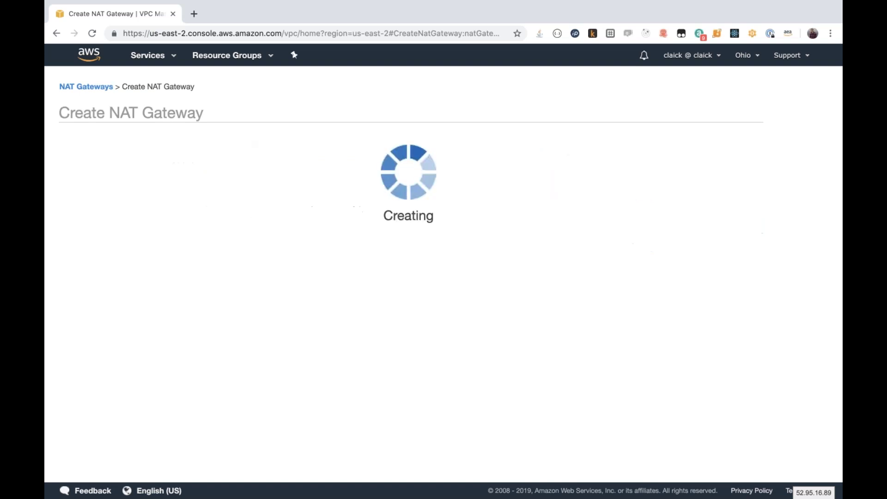
{"action": "left_click", "coordinate": [564, 235]}
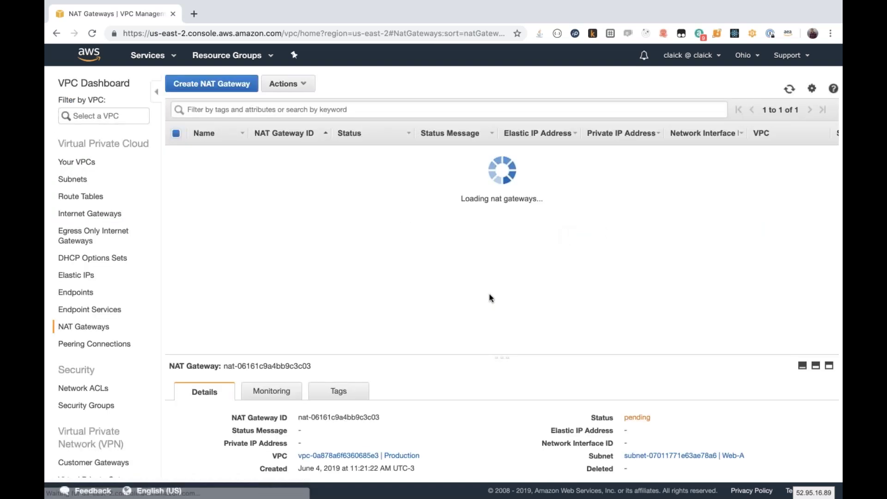
{"action": "left_click", "coordinate": [790, 89]}
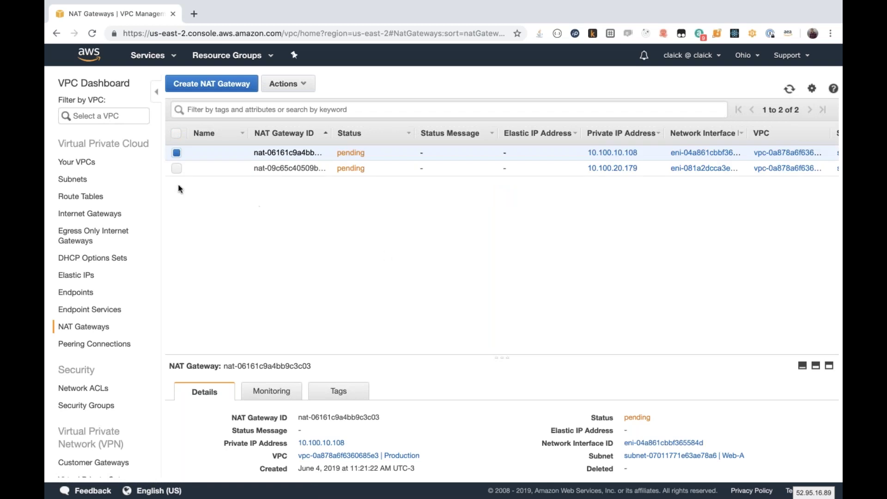
Create a route table named Private in the Production VPC and return to the route table list
{"action": "left_click", "coordinate": [80, 197]}
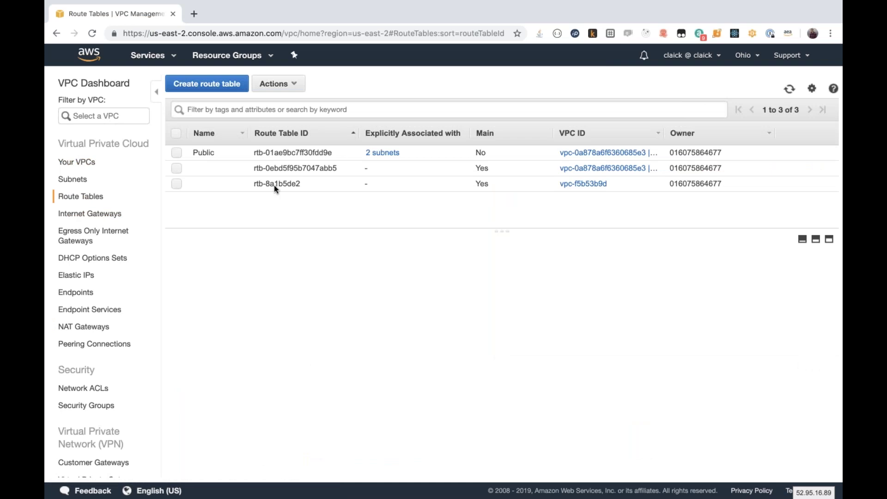
{"action": "left_click", "coordinate": [207, 84]}
{"action": "left_click", "coordinate": [253, 157]}
{"action": "type", "text": "Private"}
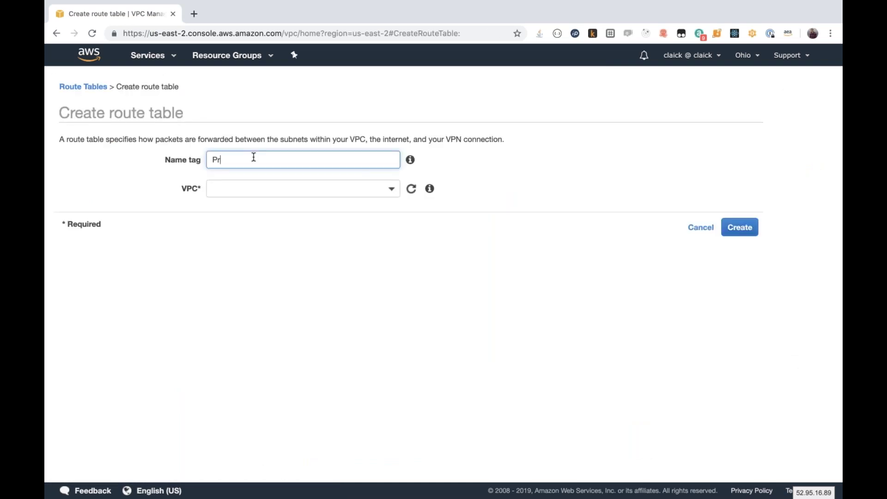
{"action": "left_click", "coordinate": [326, 188]}
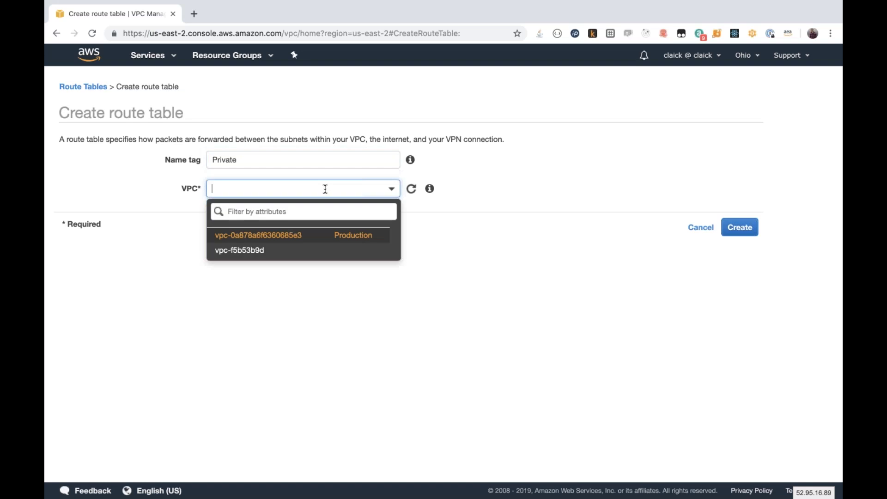
{"action": "left_click", "coordinate": [274, 238]}
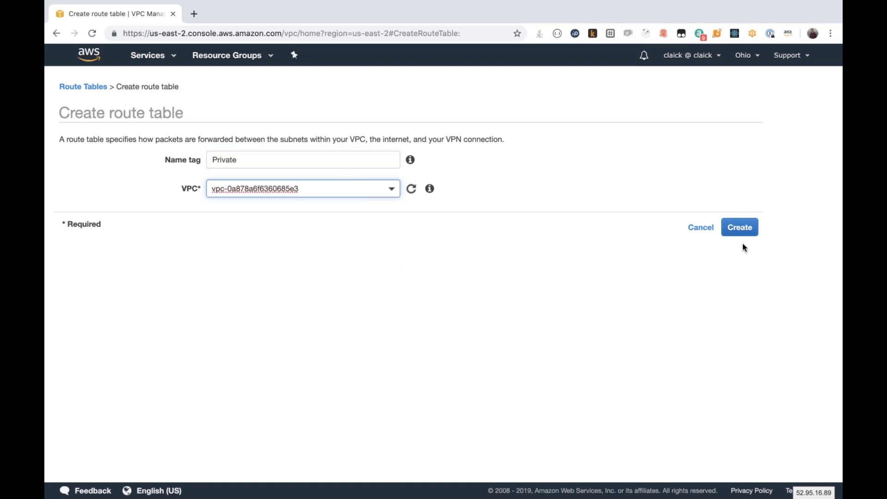
{"action": "left_click", "coordinate": [740, 229]}
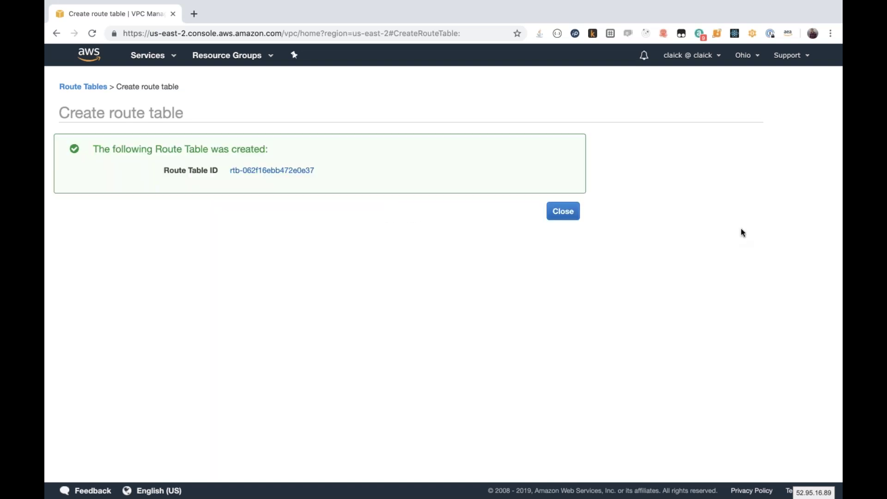
{"action": "left_click", "coordinate": [564, 209]}
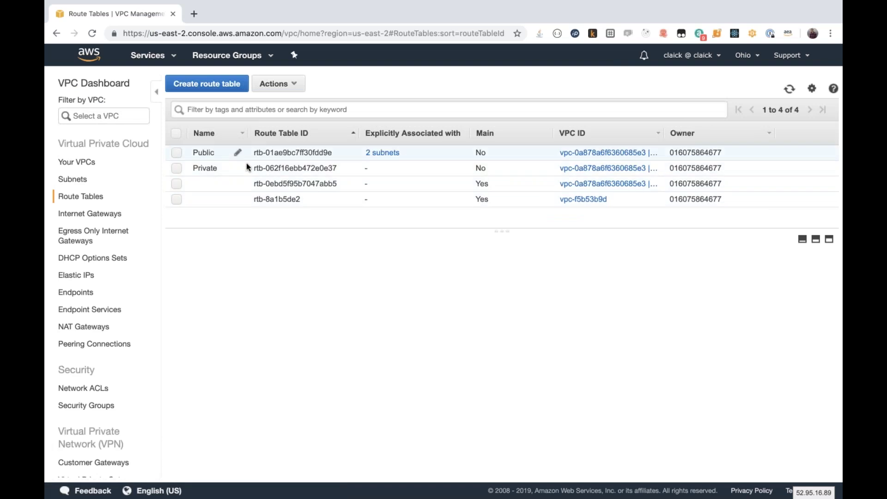
Rename the Private route table to Private-A
{"action": "left_click", "coordinate": [297, 169]}
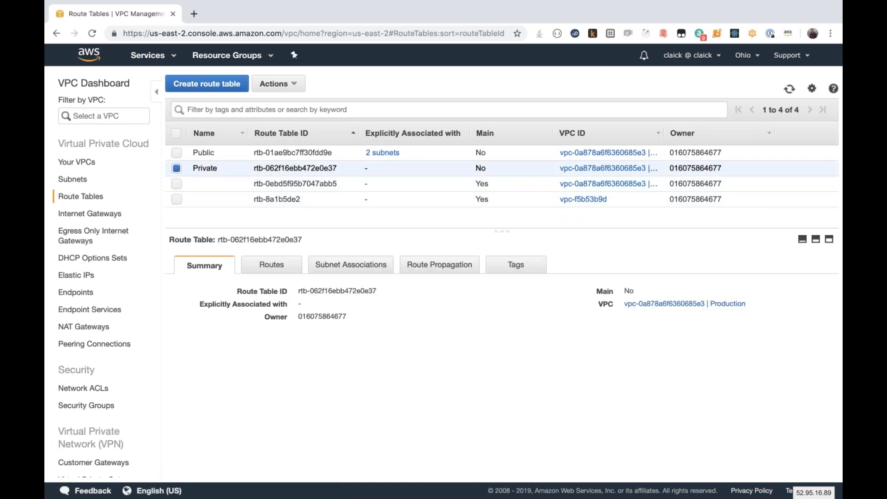
{"action": "left_click", "coordinate": [272, 267]}
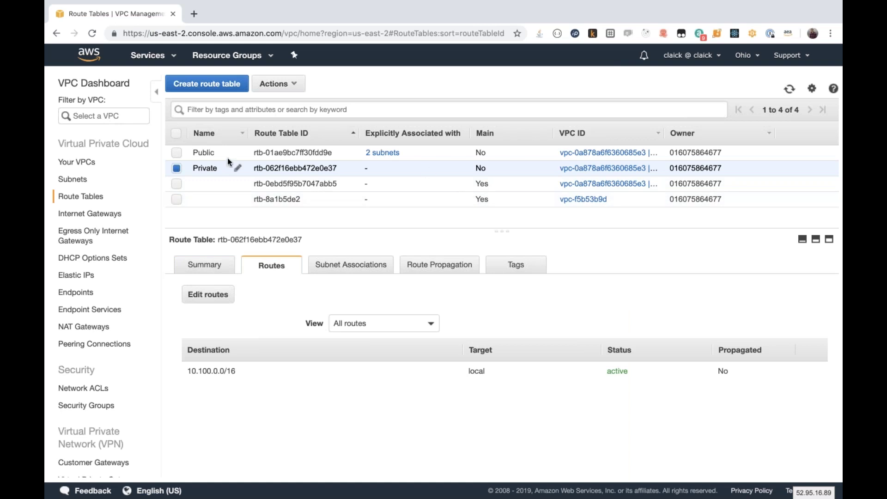
{"action": "left_click", "coordinate": [240, 170]}
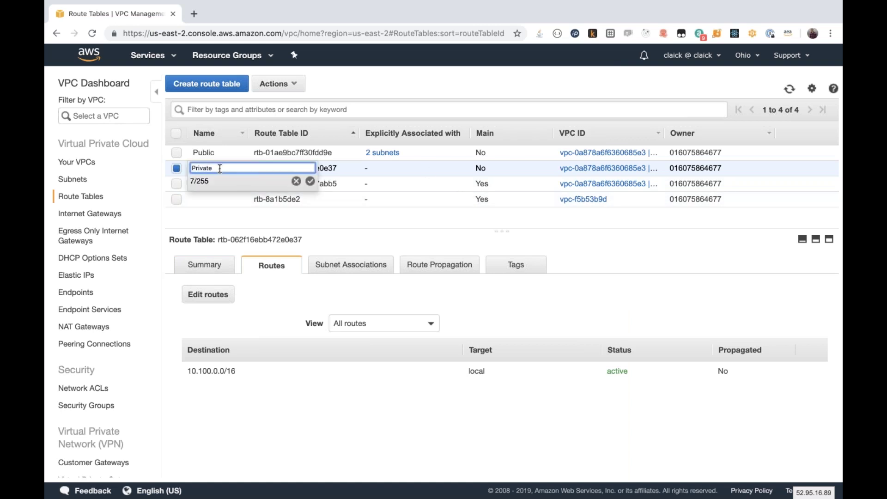
{"action": "left_click", "coordinate": [310, 182]}
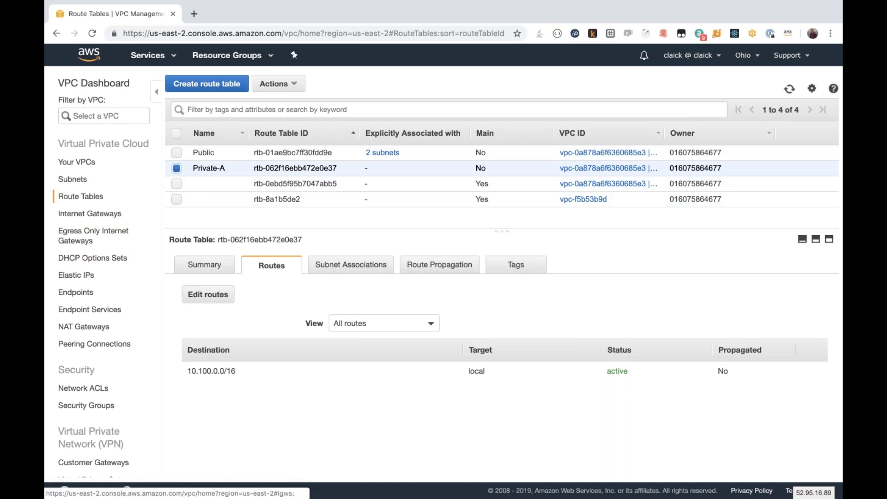
Name the NAT gateway in the Web-A subnet Nat-A and the one in the Web-B subnet Nat-B
{"action": "left_click", "coordinate": [82, 327]}
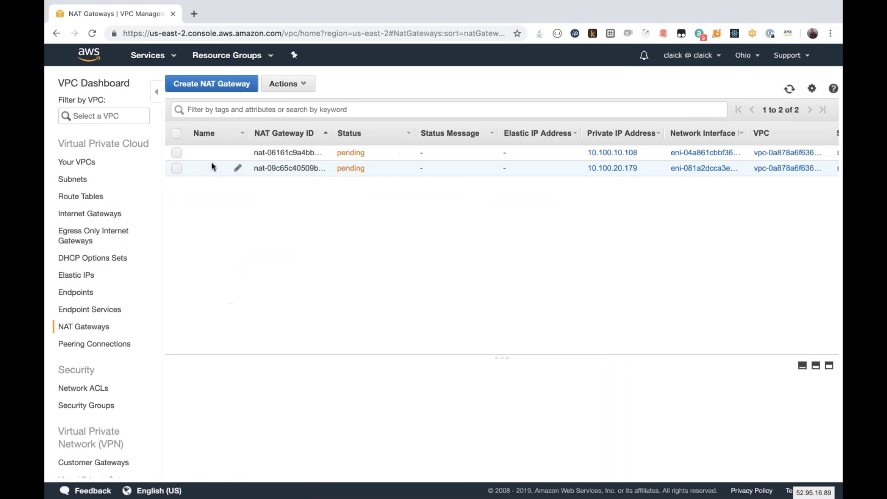
{"action": "left_click", "coordinate": [237, 152]}
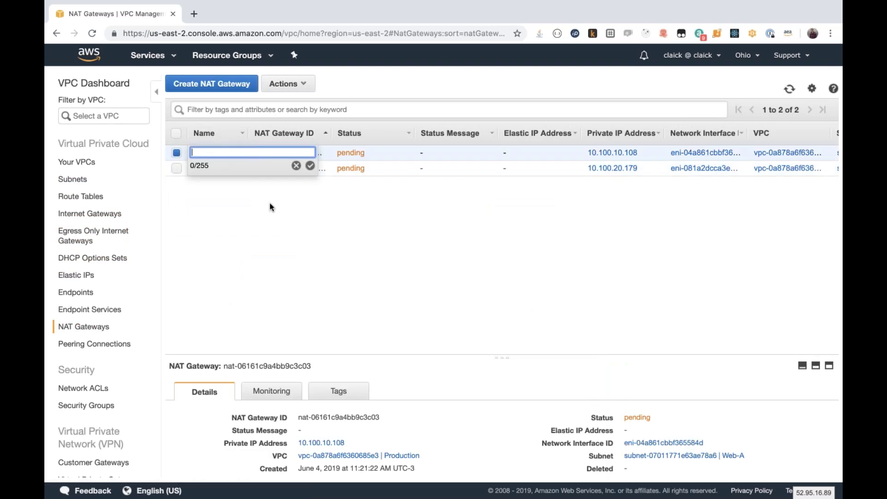
{"action": "type", "text": "Nat-A"}
{"action": "left_click", "coordinate": [310, 165]}
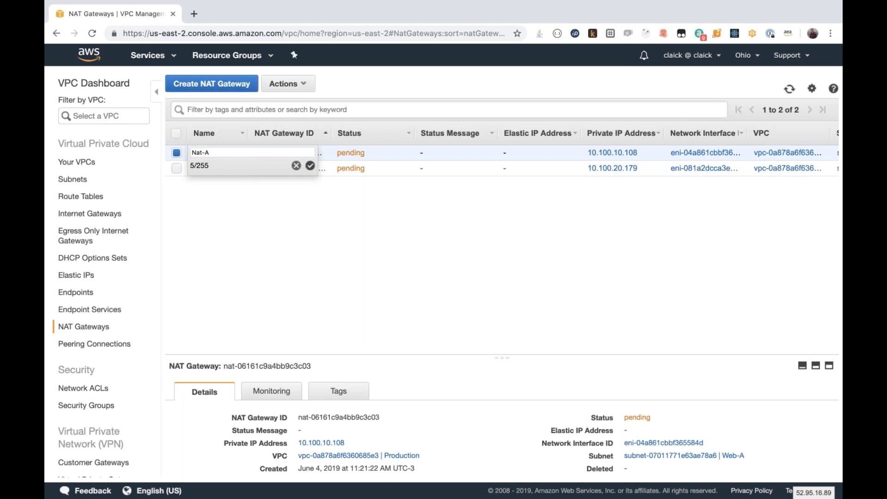
{"action": "left_click", "coordinate": [233, 170]}
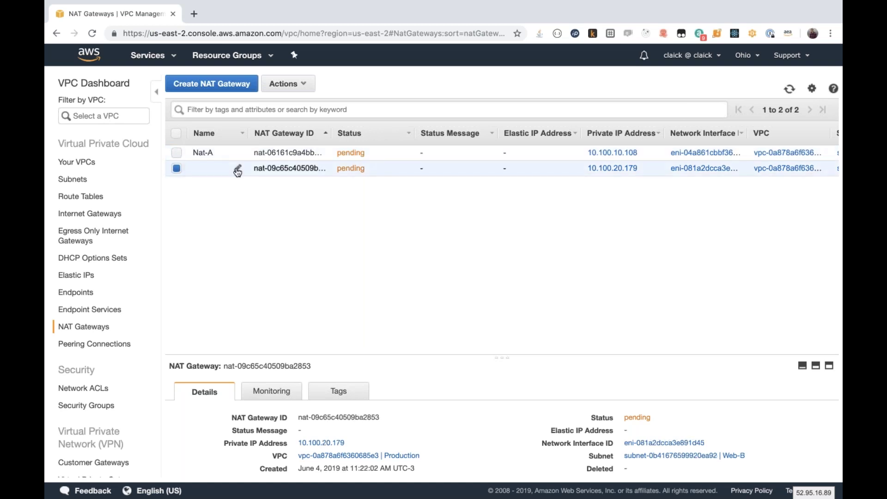
{"action": "left_click", "coordinate": [237, 168]}
{"action": "type", "text": "Nat-B"}
{"action": "left_click", "coordinate": [310, 181]}
Add a 0.0.0.0/0 route targeting the Nat-A gateway to the Private-A route table and save the routes
{"action": "left_click", "coordinate": [68, 198]}
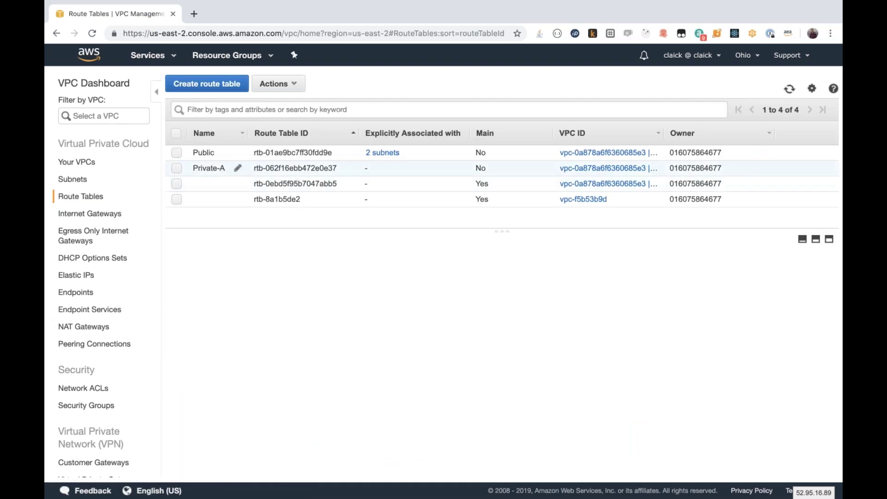
{"action": "left_click", "coordinate": [213, 169]}
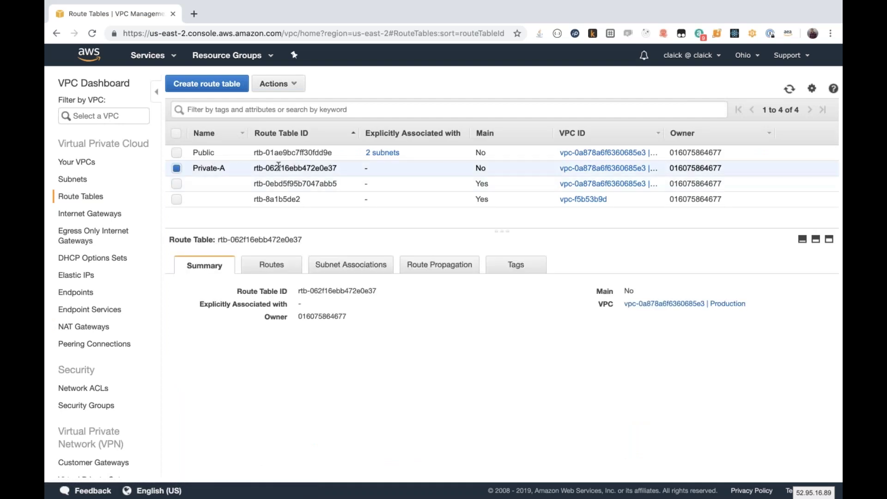
{"action": "left_click", "coordinate": [273, 265]}
{"action": "left_click", "coordinate": [200, 300]}
{"action": "left_click", "coordinate": [104, 196]}
{"action": "type", "text": "0.0.0.0/0"}
{"action": "left_click", "coordinate": [417, 231]}
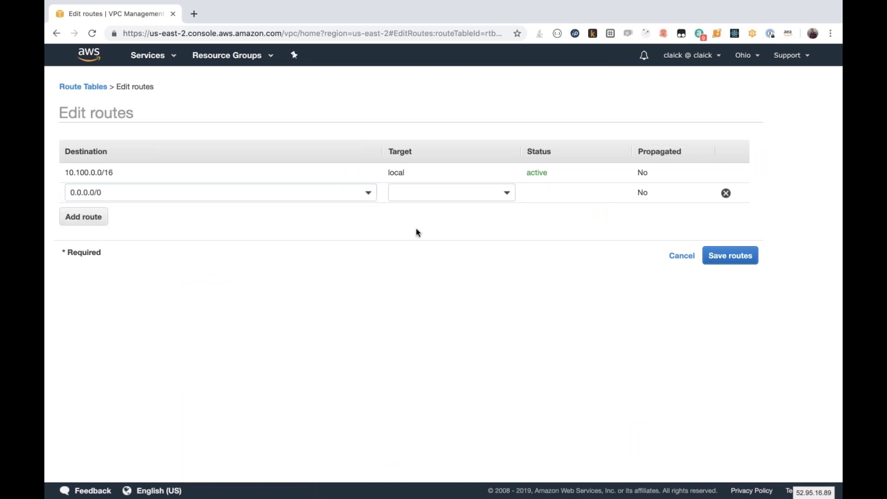
{"action": "left_click", "coordinate": [447, 192]}
{"action": "type", "text": "nat-"}
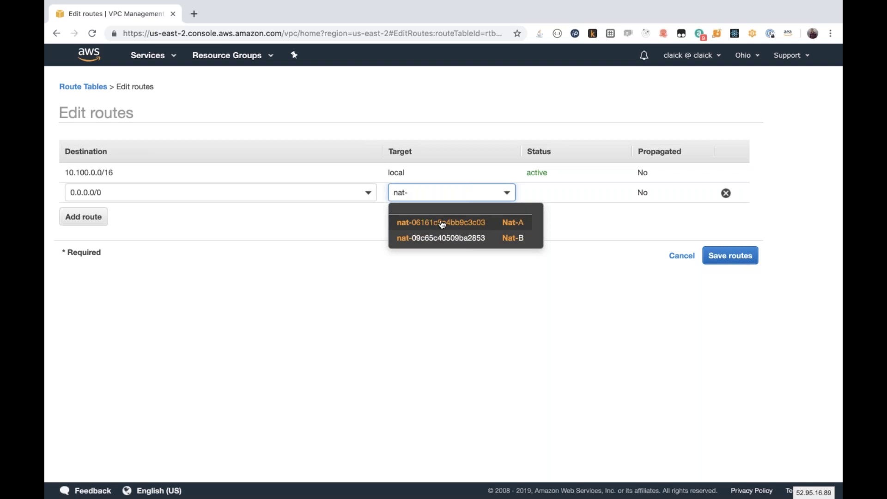
{"action": "left_click", "coordinate": [462, 226]}
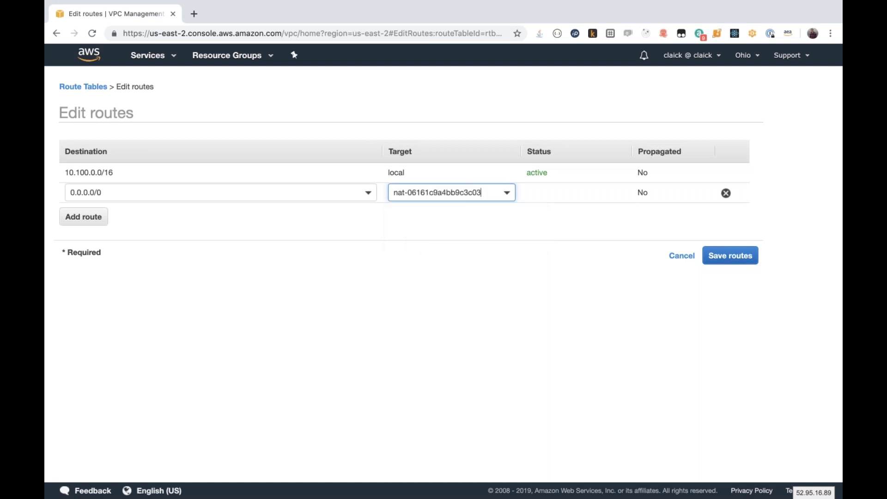
{"action": "left_click", "coordinate": [734, 257]}
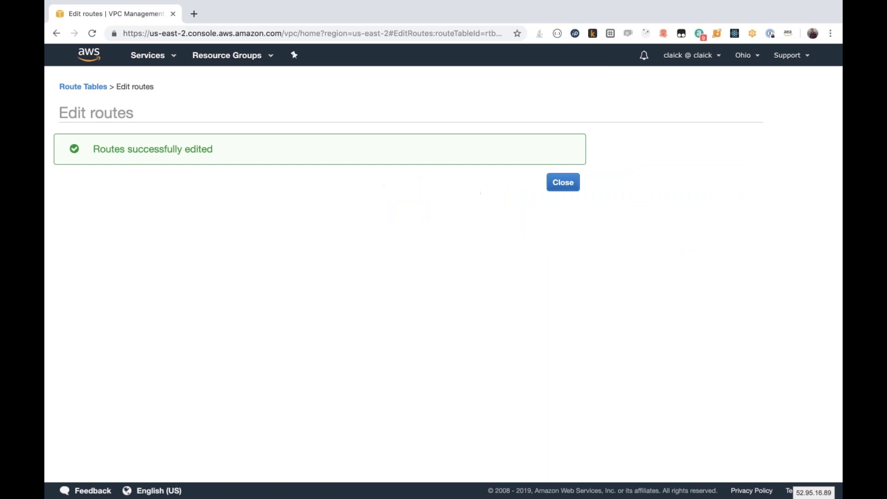
Create a route table named Private-B in the Production VPC and return to the route table list
{"action": "left_click", "coordinate": [568, 183]}
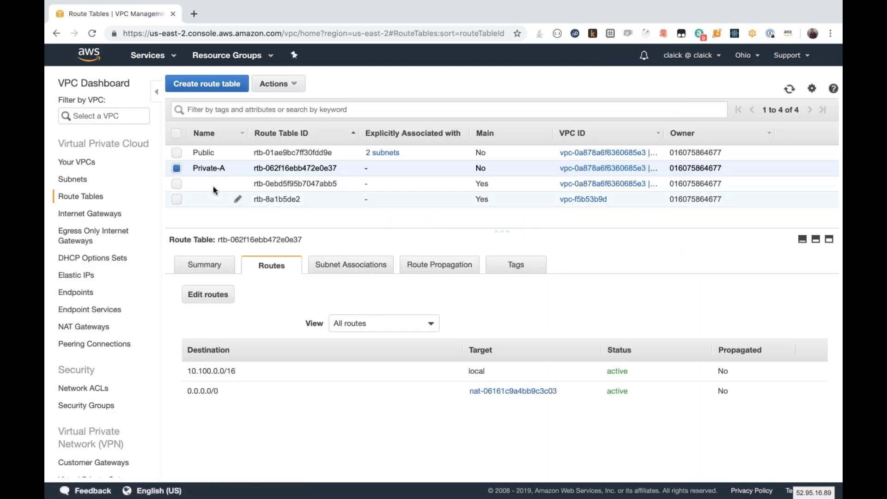
{"action": "left_click", "coordinate": [210, 85]}
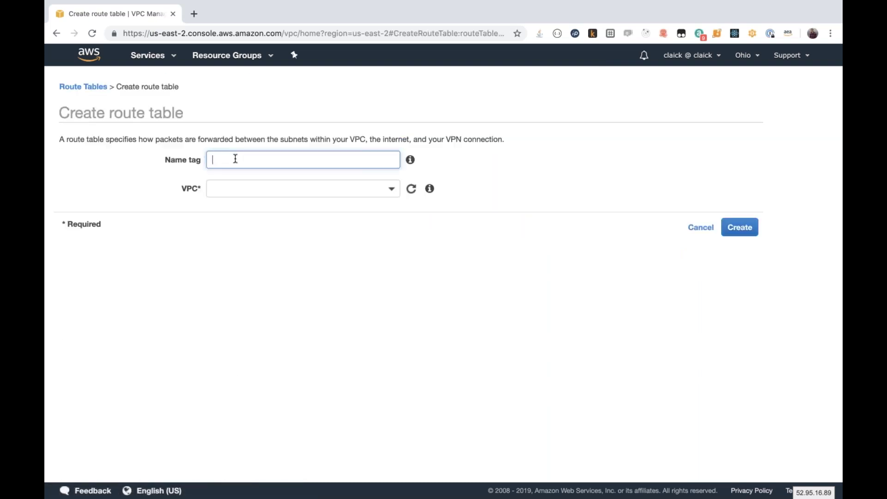
{"action": "type", "text": "Private-B"}
{"action": "left_click", "coordinate": [260, 189]}
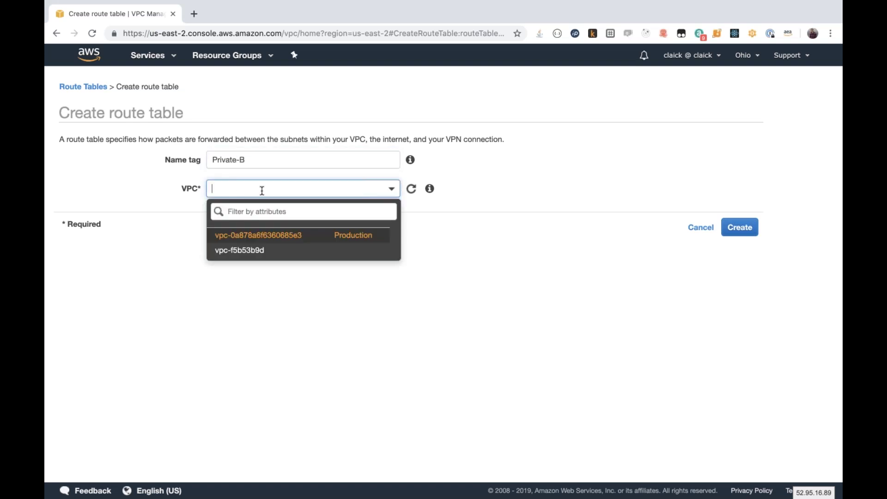
{"action": "left_click", "coordinate": [279, 235]}
{"action": "left_click", "coordinate": [740, 226]}
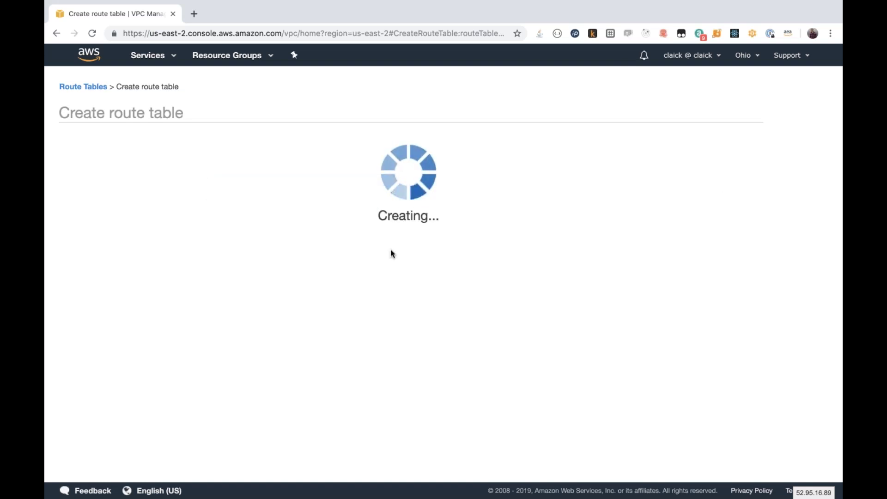
{"action": "left_click", "coordinate": [561, 211]}
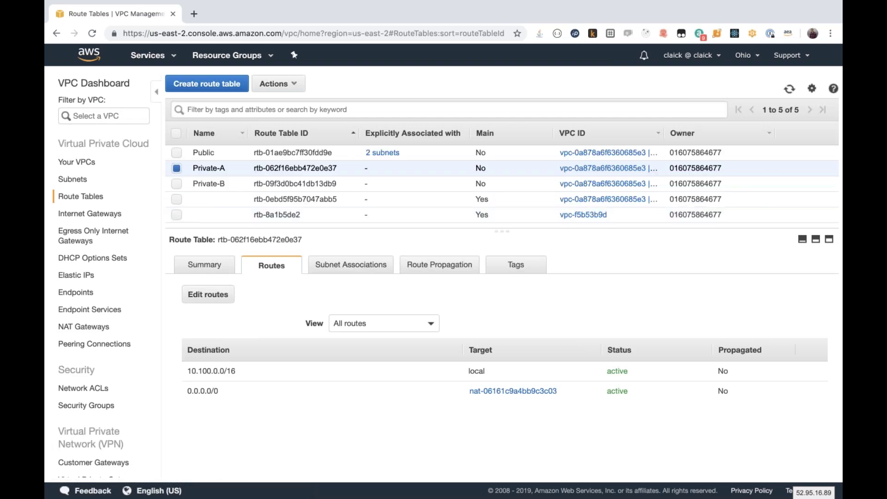
Add a 0.0.0.0/0 route targeting the Nat-B gateway to the Private-B route table and save the routes
{"action": "left_click", "coordinate": [229, 184]}
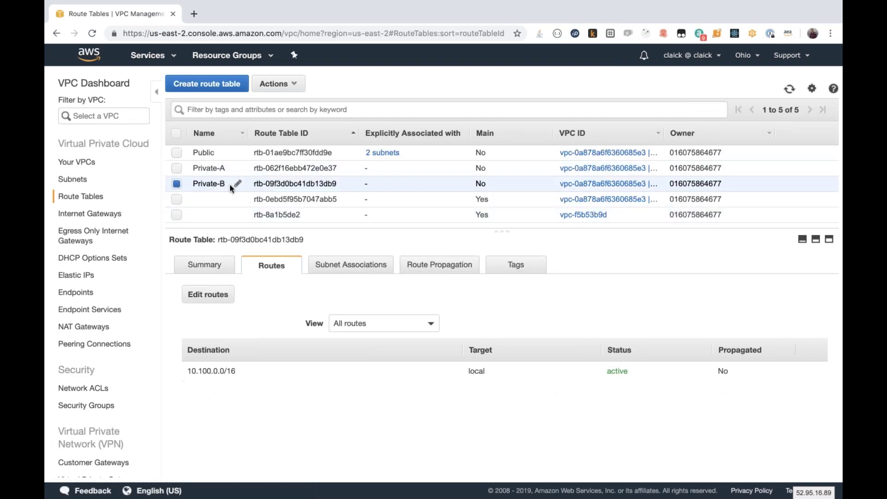
{"action": "left_click", "coordinate": [213, 304]}
{"action": "left_click", "coordinate": [78, 217]}
{"action": "left_click", "coordinate": [148, 192]}
{"action": "type", "text": "0.0.0.0/0"}
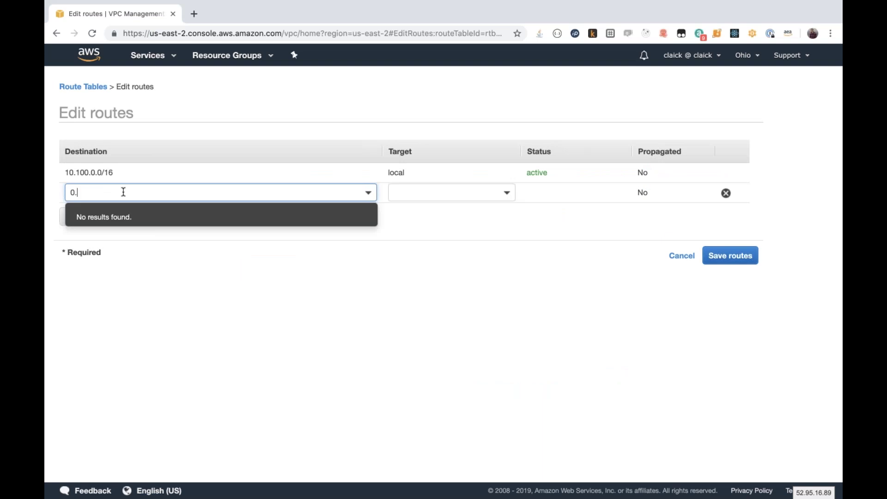
{"action": "left_click", "coordinate": [451, 192]}
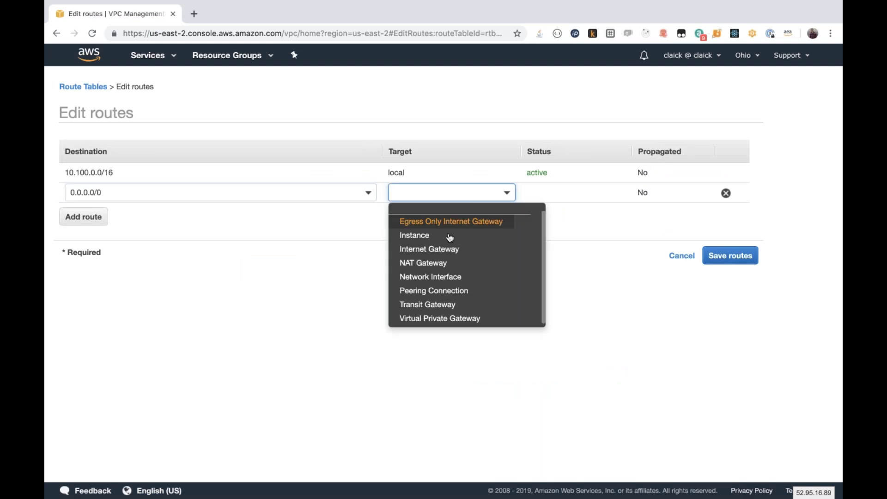
{"action": "type", "text": "nat-"}
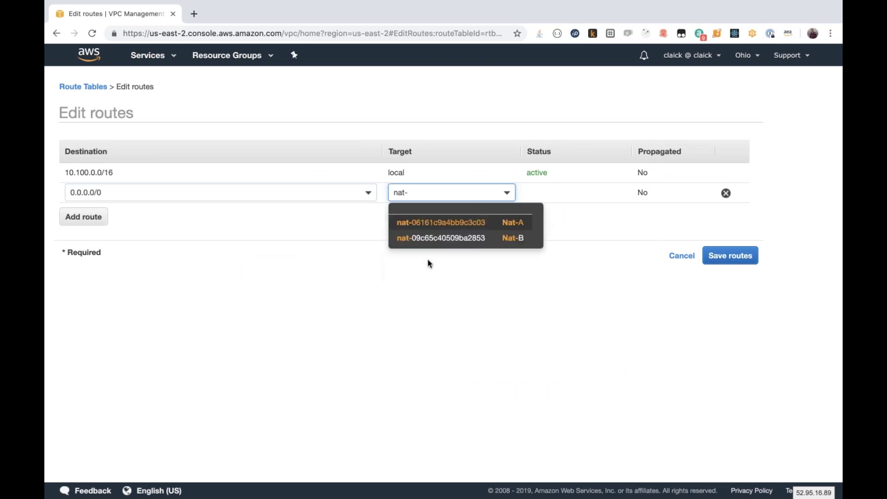
{"action": "left_click", "coordinate": [451, 238]}
{"action": "left_click", "coordinate": [741, 258]}
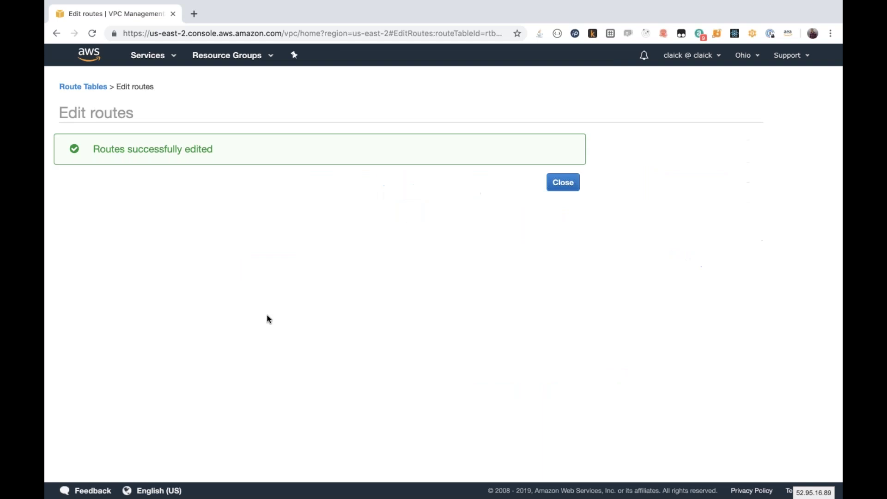
{"action": "left_click", "coordinate": [564, 189]}
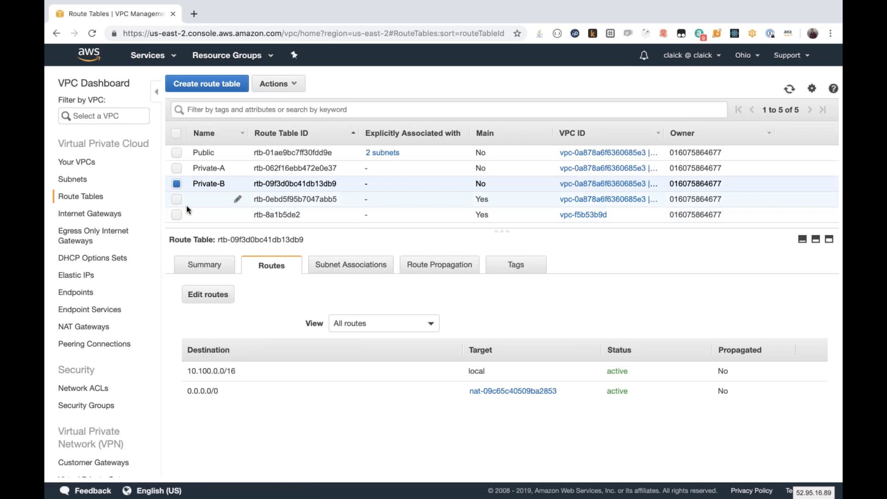
Associate the App-A subnet with the Private-A route table and save the association
{"action": "left_click", "coordinate": [72, 181]}
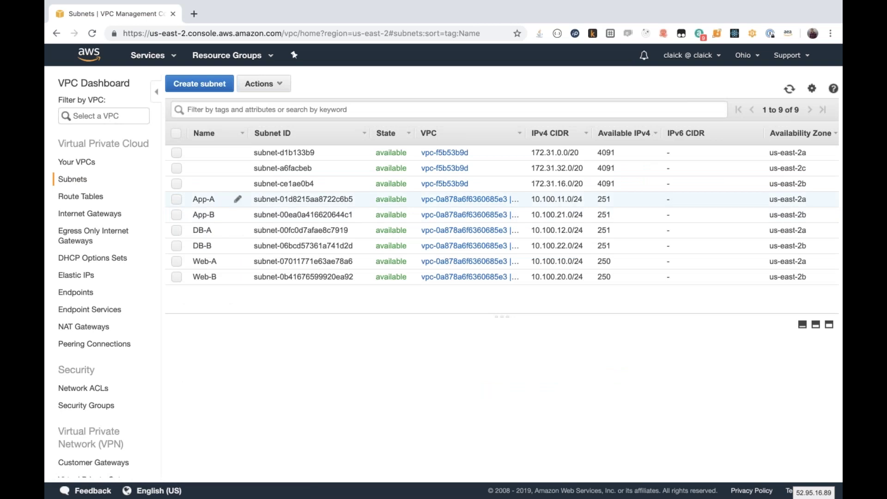
{"action": "left_click", "coordinate": [303, 199]}
{"action": "left_click", "coordinate": [339, 348]}
{"action": "left_click", "coordinate": [252, 372]}
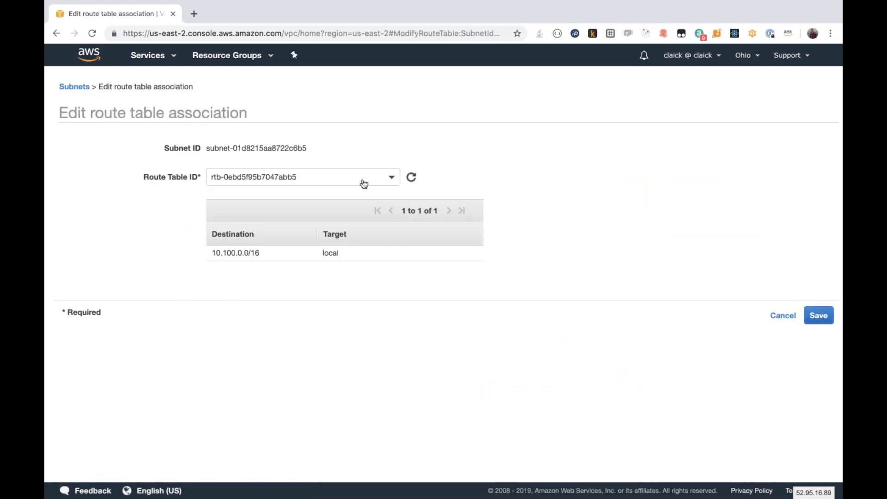
{"action": "left_click", "coordinate": [364, 184]}
{"action": "left_click", "coordinate": [293, 236]}
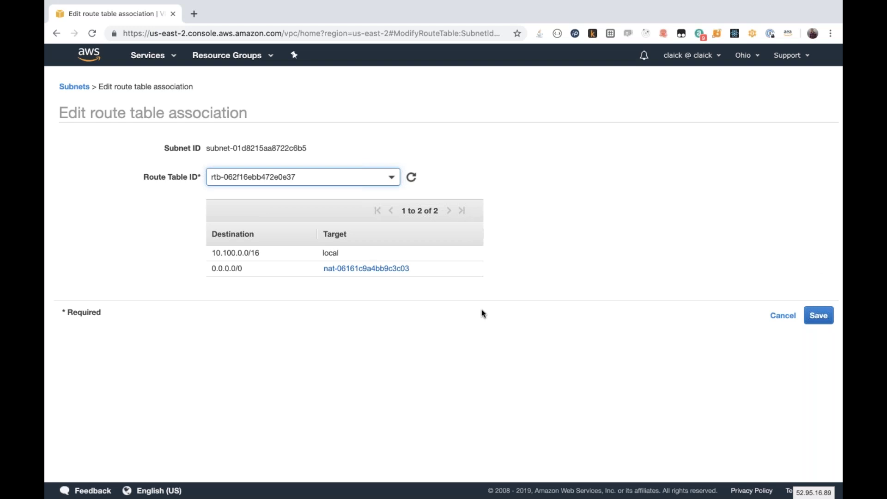
{"action": "left_click", "coordinate": [816, 315]}
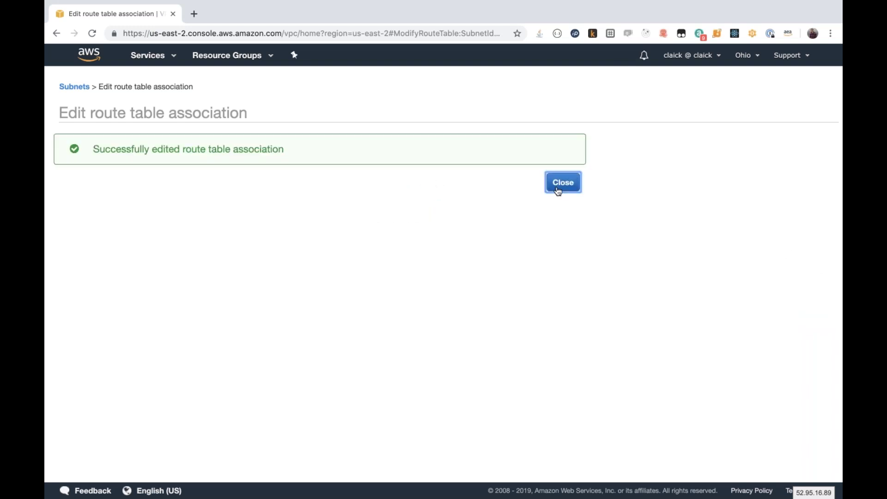
{"action": "left_click", "coordinate": [558, 190]}
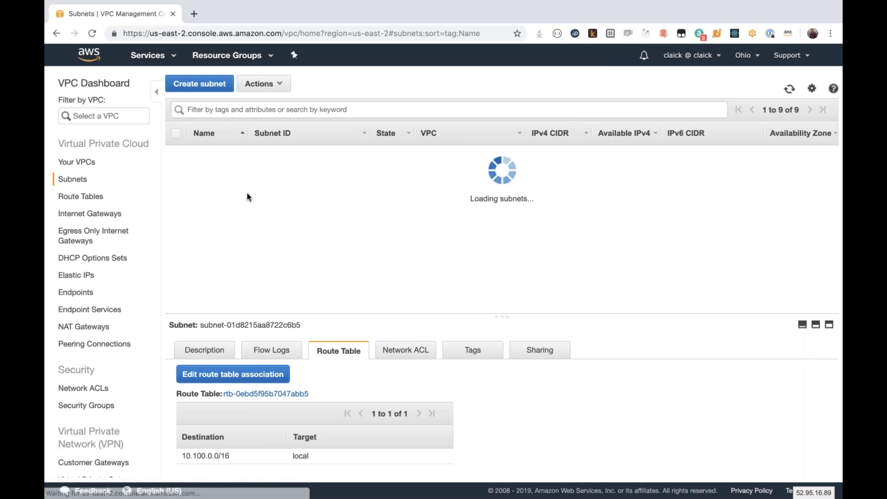
Associate the App-B subnet with the Private-B route table and save the association
{"action": "left_click", "coordinate": [247, 214]}
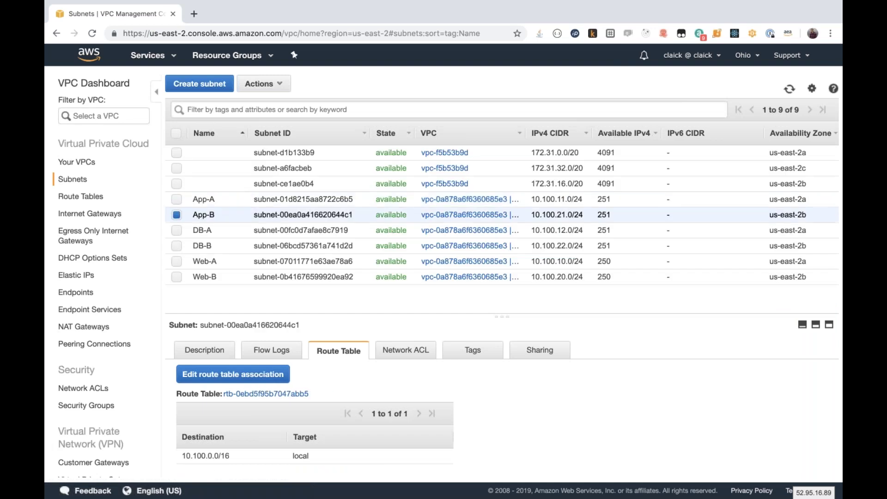
{"action": "left_click", "coordinate": [233, 374]}
{"action": "left_click", "coordinate": [316, 179]}
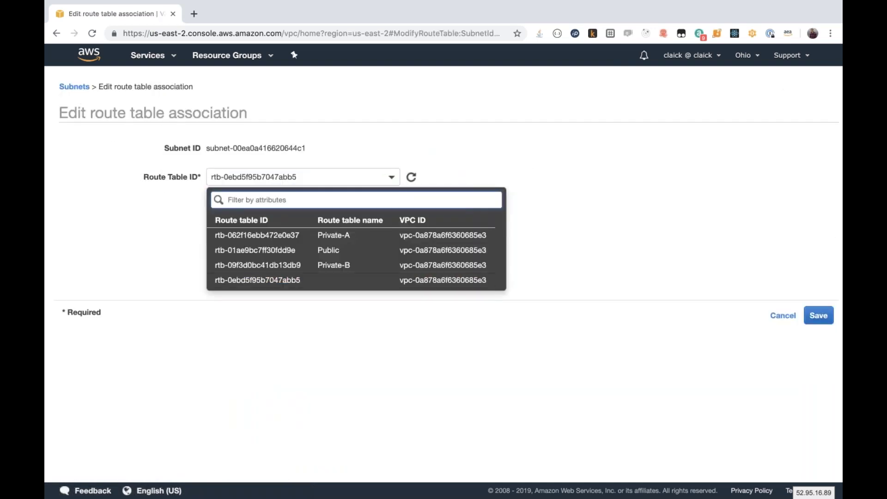
{"action": "left_click", "coordinate": [319, 263]}
{"action": "left_click", "coordinate": [821, 319]}
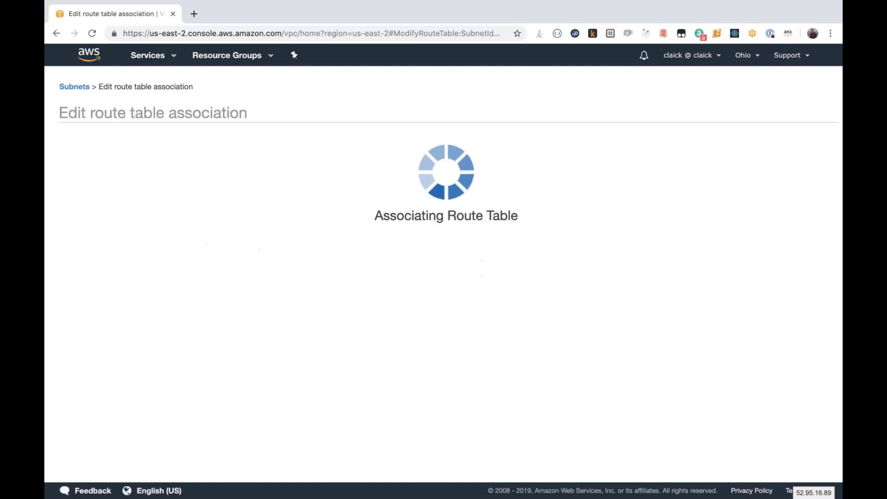
{"action": "left_click", "coordinate": [567, 184]}
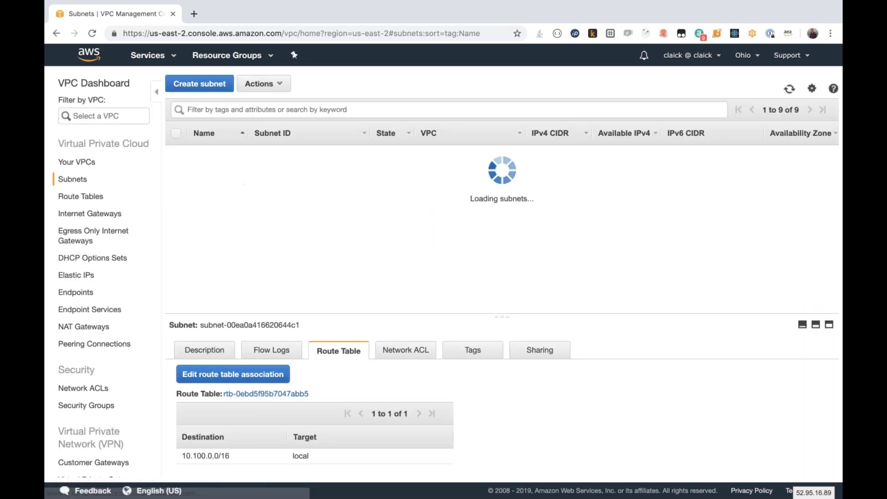
Associate the DB-A subnet with the Private-A route table and save the association
{"action": "left_click", "coordinate": [221, 230]}
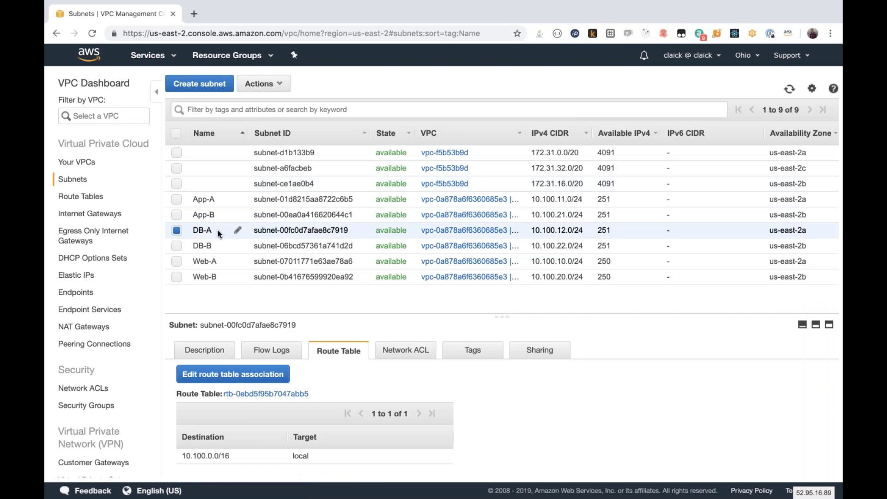
{"action": "left_click", "coordinate": [227, 374]}
{"action": "left_click", "coordinate": [304, 177]}
{"action": "left_click", "coordinate": [259, 293]}
{"action": "left_click", "coordinate": [819, 316]}
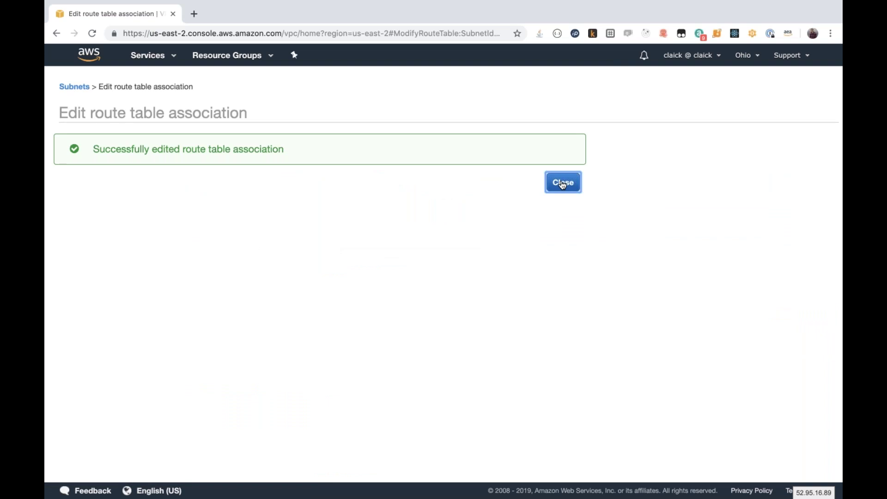
{"action": "left_click", "coordinate": [563, 183]}
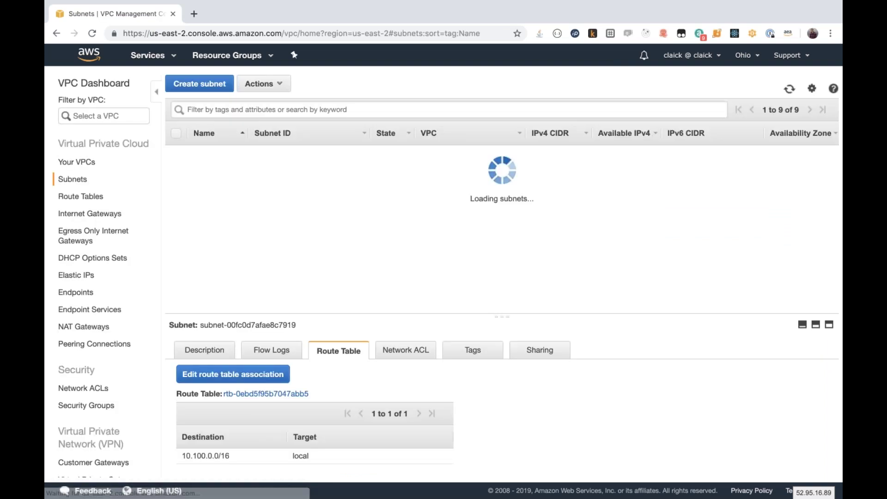
Associate the DB-B subnet with the Private-B route table and save the association
{"action": "left_click", "coordinate": [236, 244]}
{"action": "left_click", "coordinate": [233, 374]}
{"action": "left_click", "coordinate": [359, 177]}
{"action": "left_click", "coordinate": [257, 265]}
{"action": "left_click", "coordinate": [818, 315]}
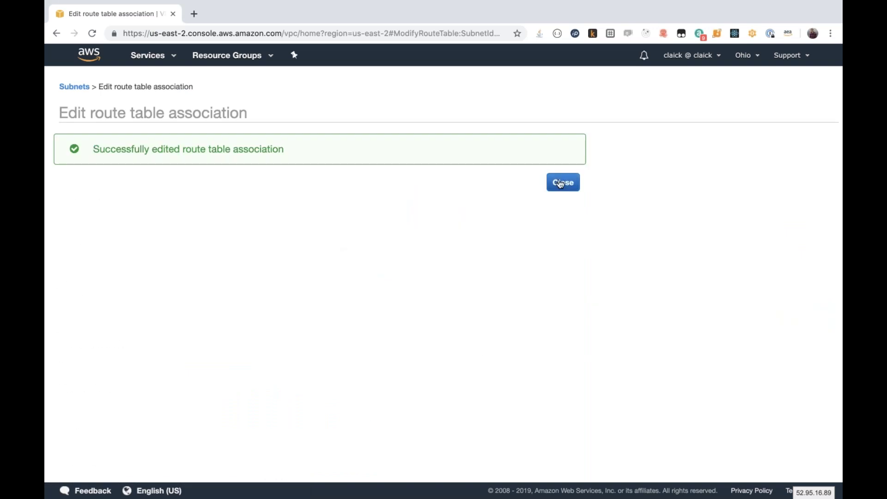
{"action": "left_click", "coordinate": [561, 184]}
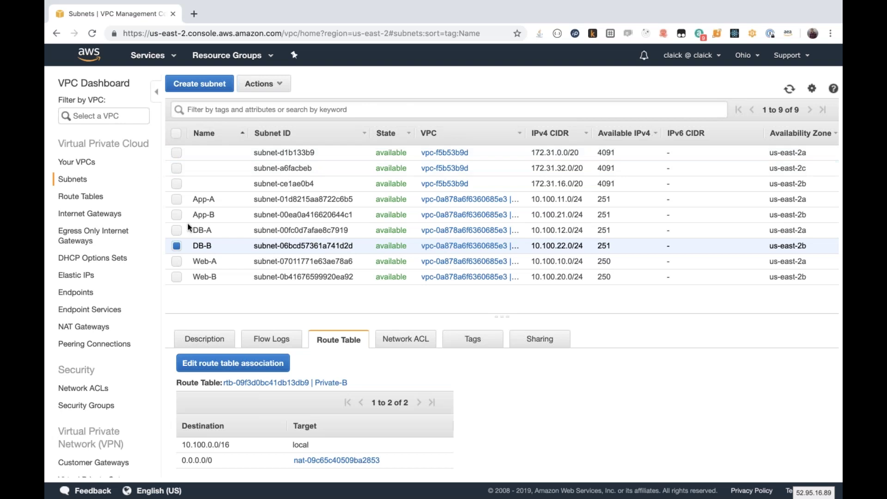
Start a new VPC security group and name it Web
{"action": "left_click", "coordinate": [90, 334]}
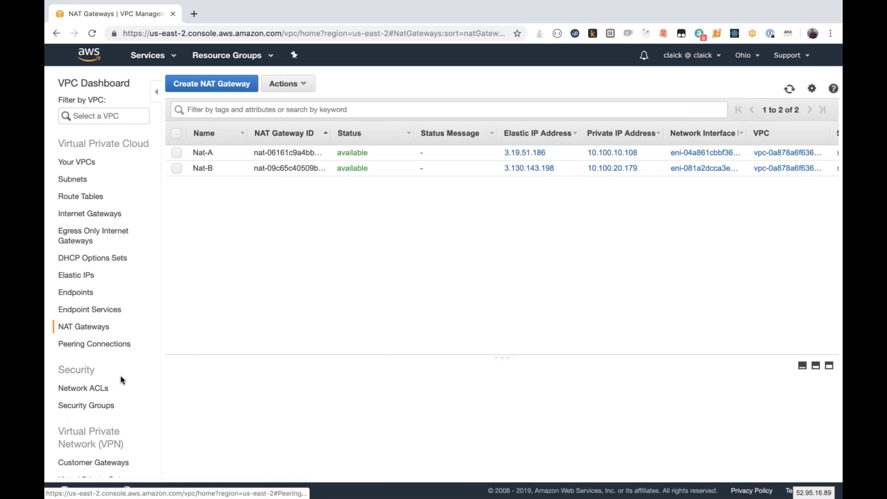
{"action": "left_click", "coordinate": [86, 406]}
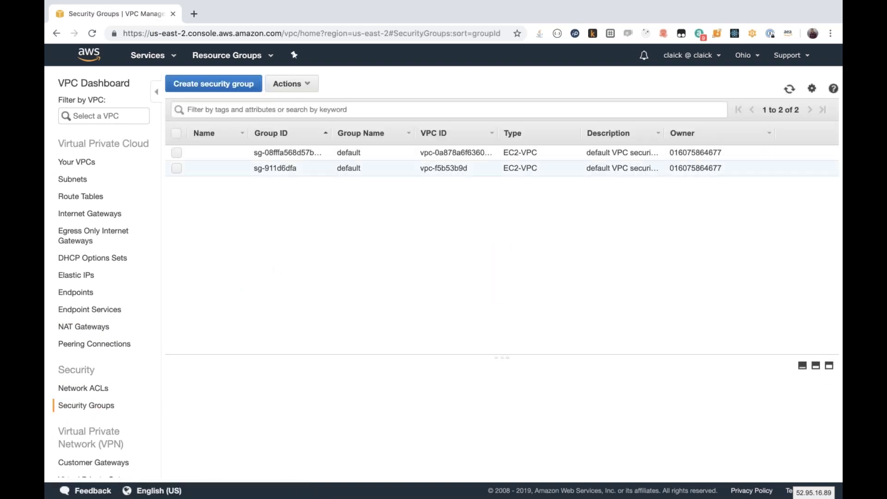
{"action": "left_click", "coordinate": [213, 83]}
{"action": "left_click", "coordinate": [322, 166]}
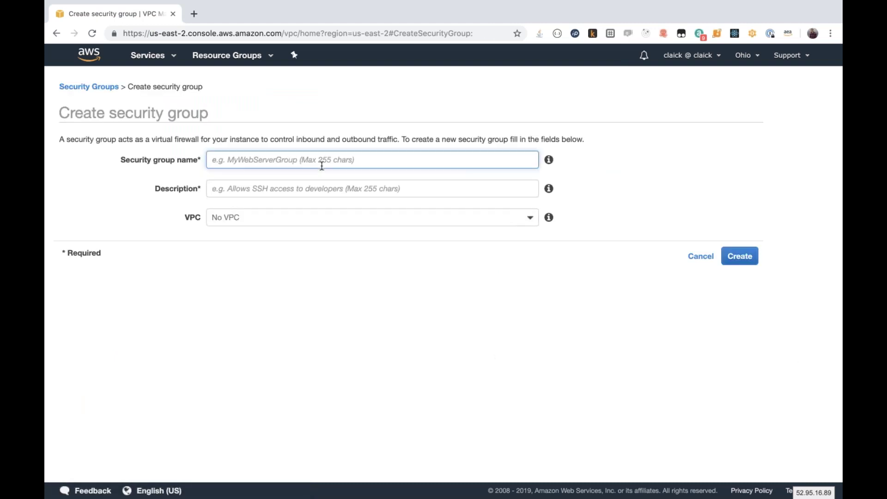
{"action": "type", "text": "sg"}
{"action": "key", "text": "BackSpace"}
{"action": "key", "text": "BackSpace"}
{"action": "key", "text": "BackSpace"}
{"action": "type", "text": "Web"}
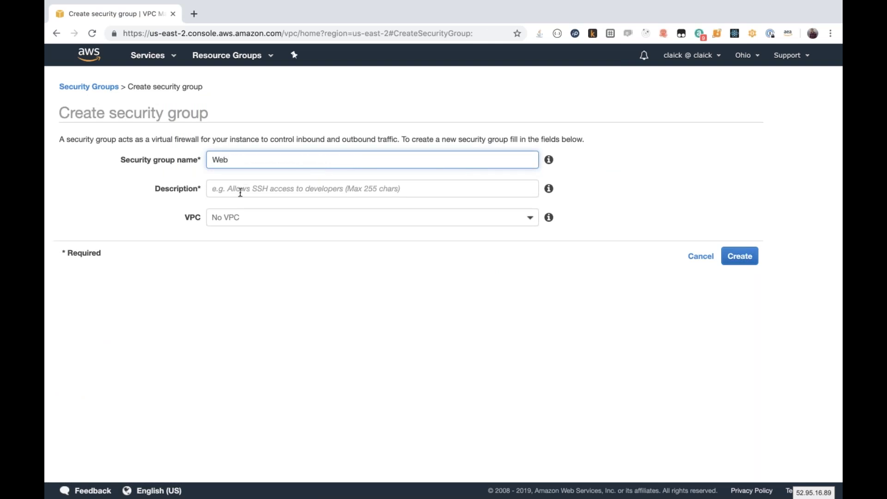
Describe the Web security group as SG Web, assign it to the Production VPC and create it
{"action": "left_click", "coordinate": [240, 192]}
{"action": "type", "text": "SG"}
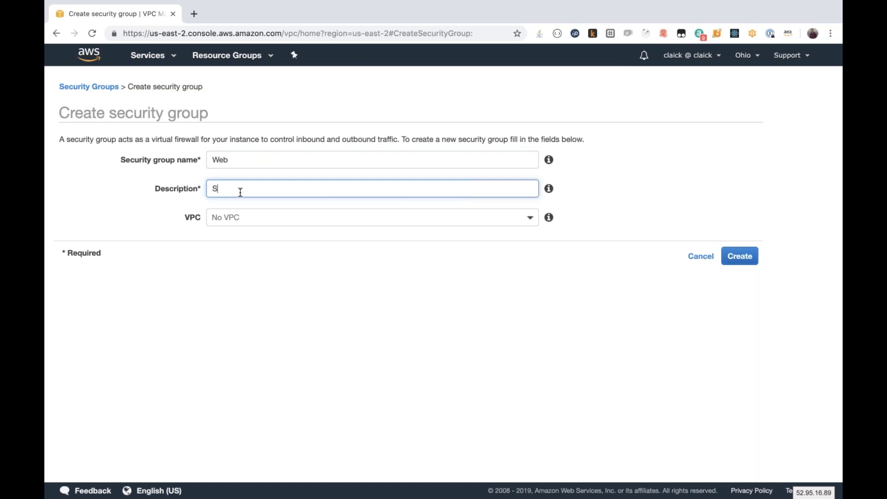
{"action": "type", "text": "B"}
{"action": "key", "text": "BackSpace"}
{"action": "key", "text": "BackSpace"}
{"action": "type", "text": "eb"}
{"action": "left_click", "coordinate": [226, 219]}
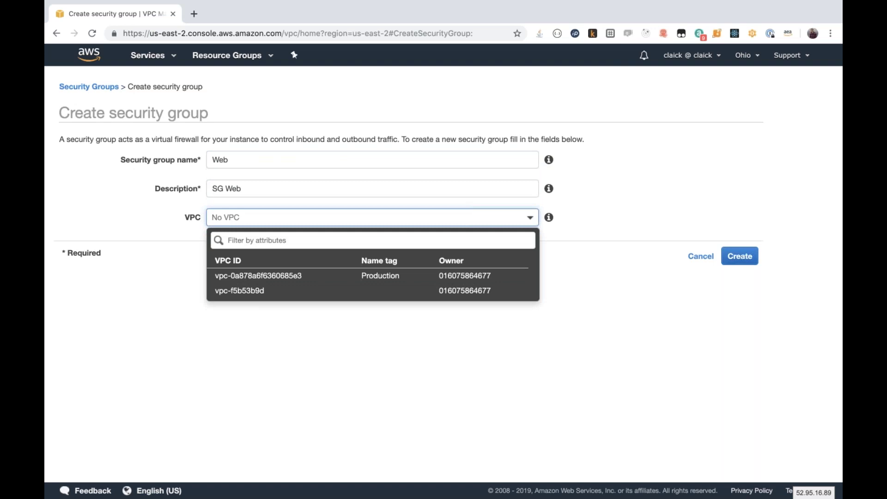
{"action": "left_click", "coordinate": [338, 278]}
{"action": "left_click", "coordinate": [741, 255]}
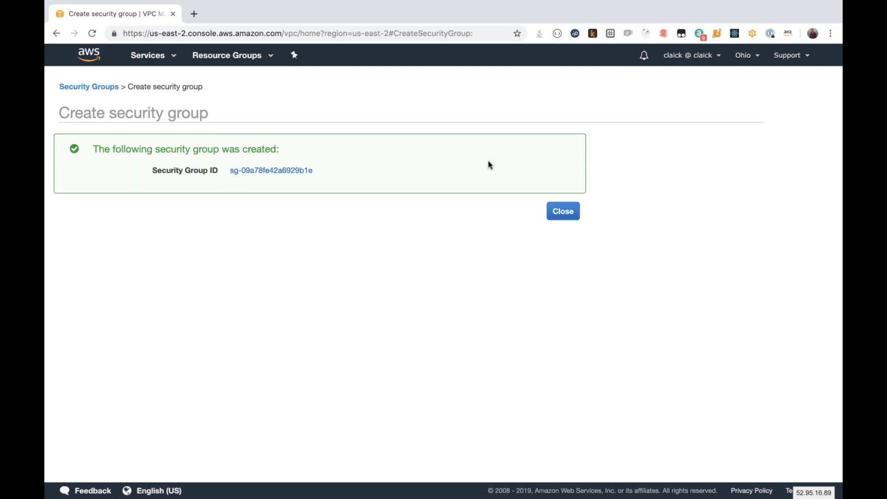
{"action": "left_click", "coordinate": [561, 210]}
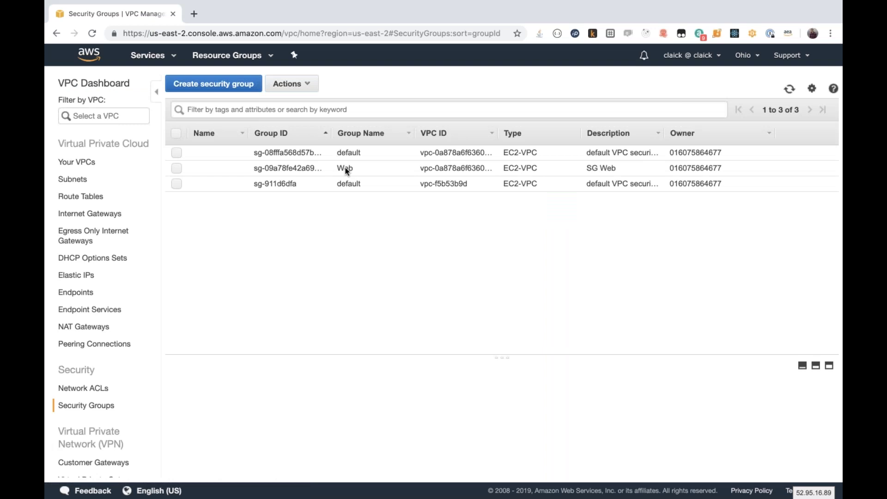
Create a security group named App with the description SG App in the Production VPC
{"action": "left_click", "coordinate": [210, 84]}
{"action": "left_click", "coordinate": [296, 160]}
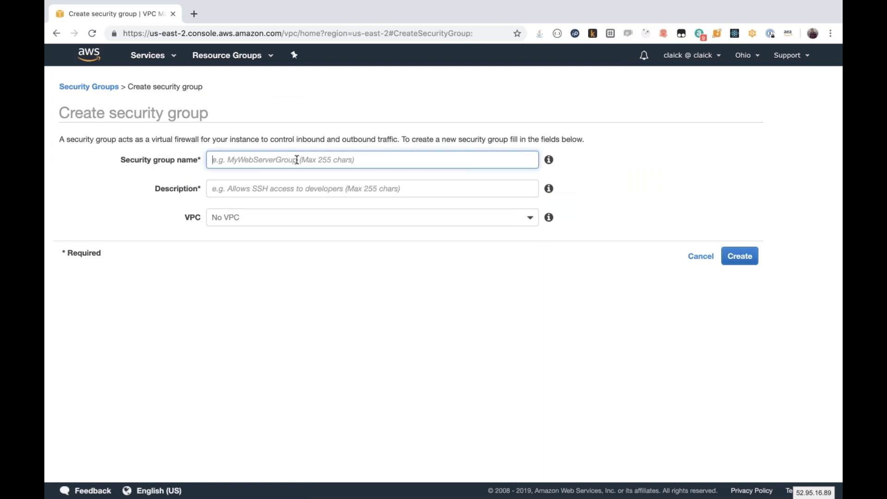
{"action": "type", "text": "App"}
{"action": "left_click", "coordinate": [254, 189]}
{"action": "type", "text": "SG App"}
{"action": "left_click", "coordinate": [263, 217]}
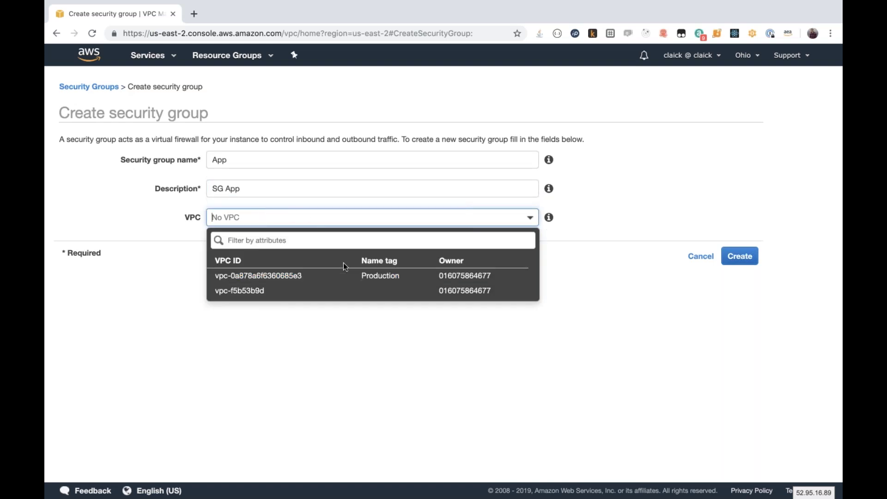
{"action": "left_click", "coordinate": [280, 280]}
{"action": "left_click", "coordinate": [745, 257]}
{"action": "left_click", "coordinate": [560, 211]}
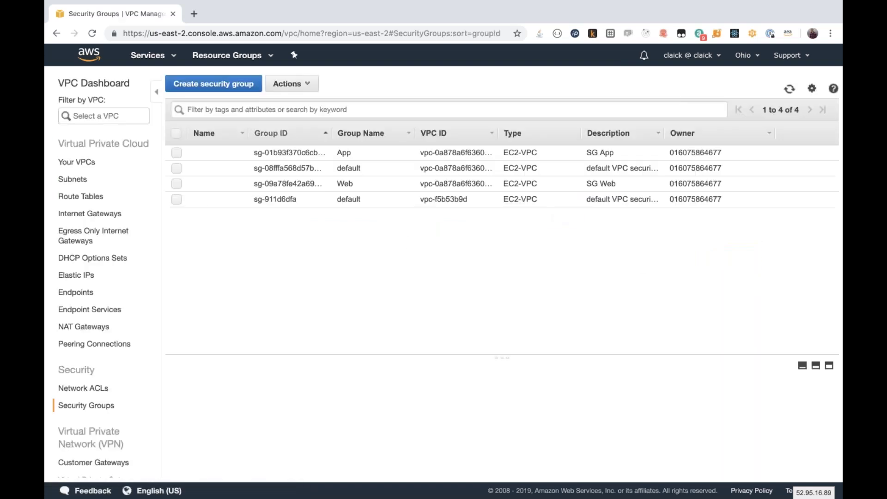
Create a security group named DB with the description SG DB in the Production VPC
{"action": "left_click", "coordinate": [218, 85]}
{"action": "left_click", "coordinate": [276, 163]}
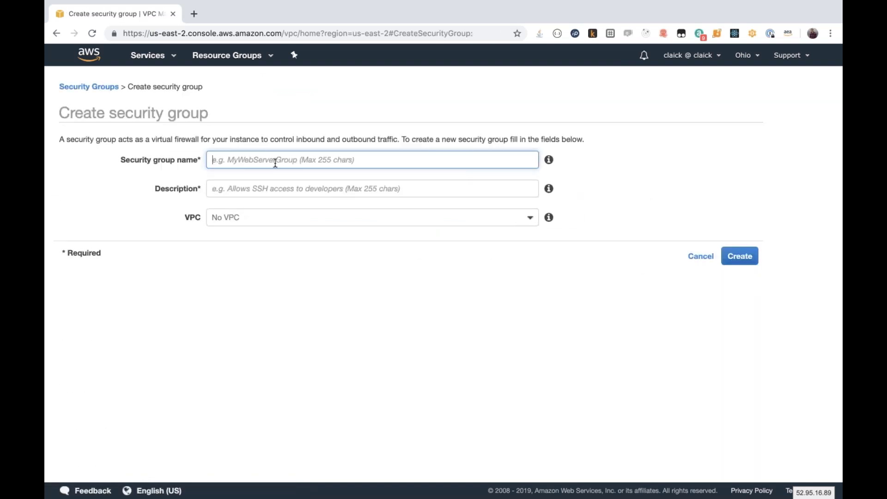
{"action": "type", "text": "DB"}
{"action": "key", "text": "BackSpace"}
{"action": "type", "text": "B"}
{"action": "left_click", "coordinate": [276, 188]}
{"action": "type", "text": "SG DB"}
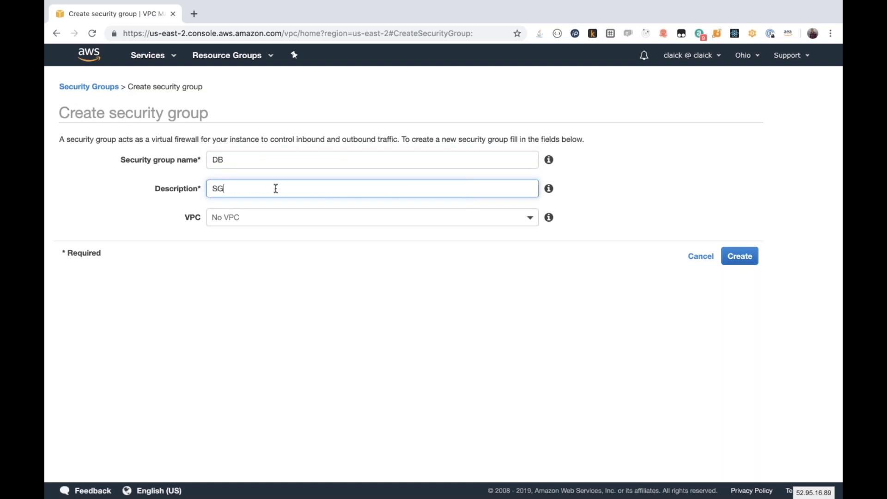
{"action": "left_click", "coordinate": [431, 216]}
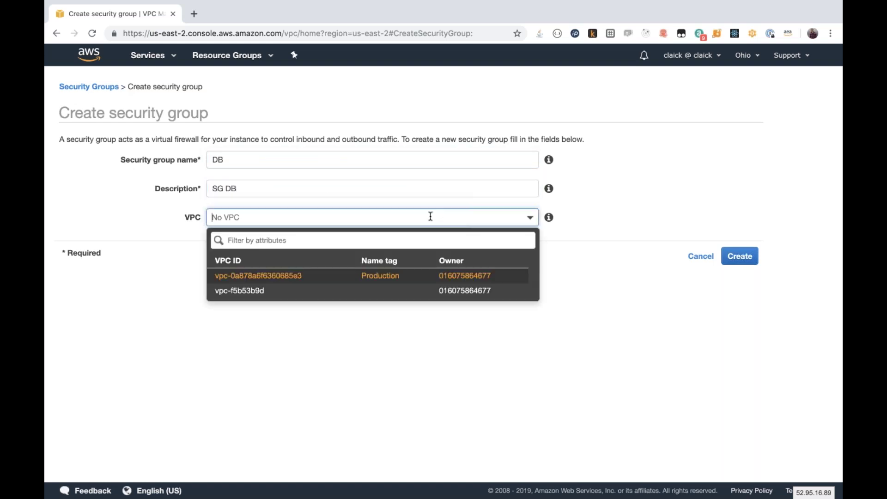
{"action": "left_click", "coordinate": [395, 277]}
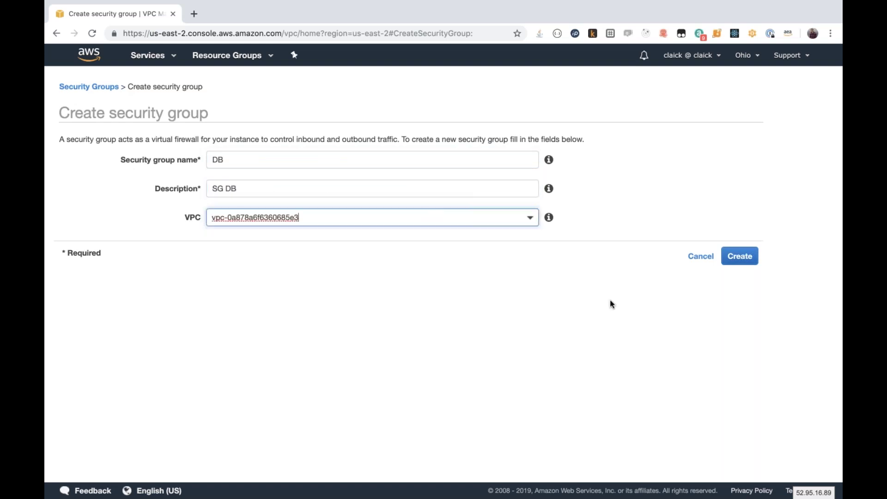
{"action": "left_click", "coordinate": [748, 258]}
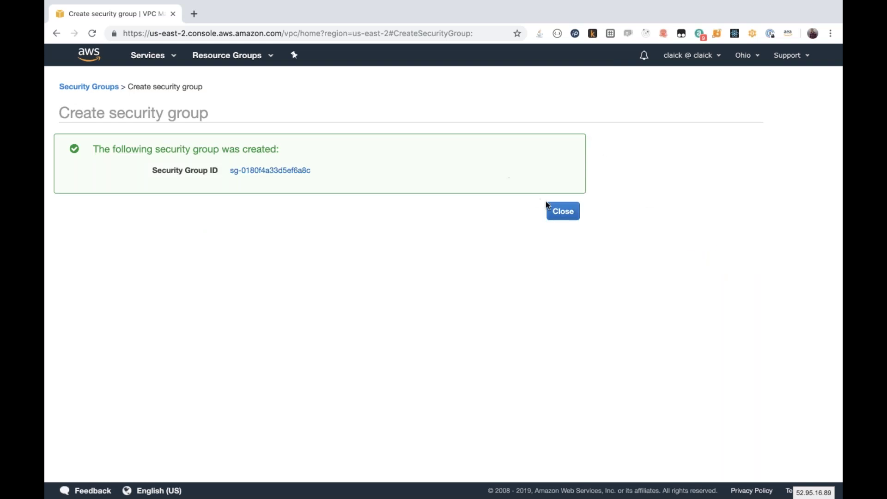
{"action": "left_click", "coordinate": [563, 211]}
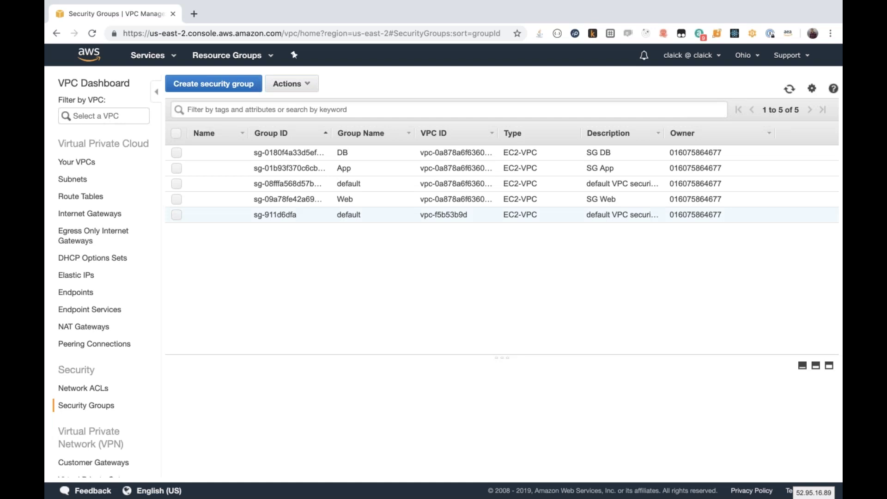
Sort the security groups by group name and show the inbound rules of the Web group in an enlarged details area
{"action": "left_click", "coordinate": [365, 133]}
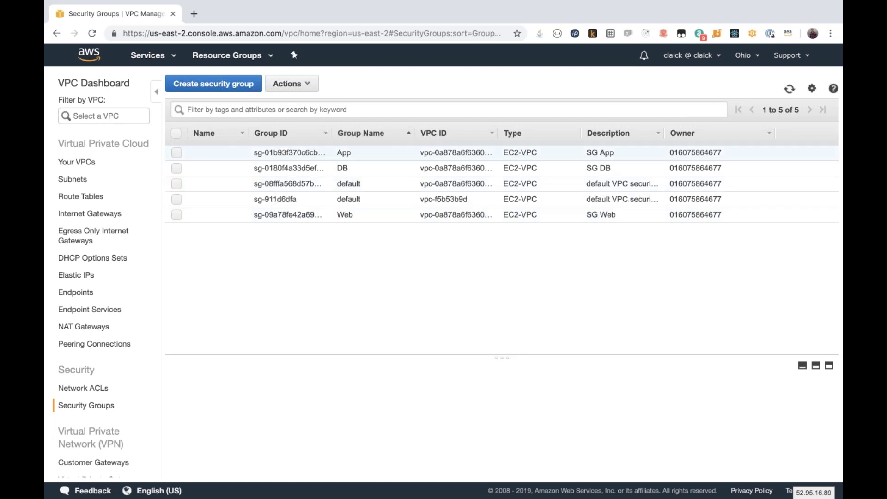
{"action": "left_click", "coordinate": [347, 214]}
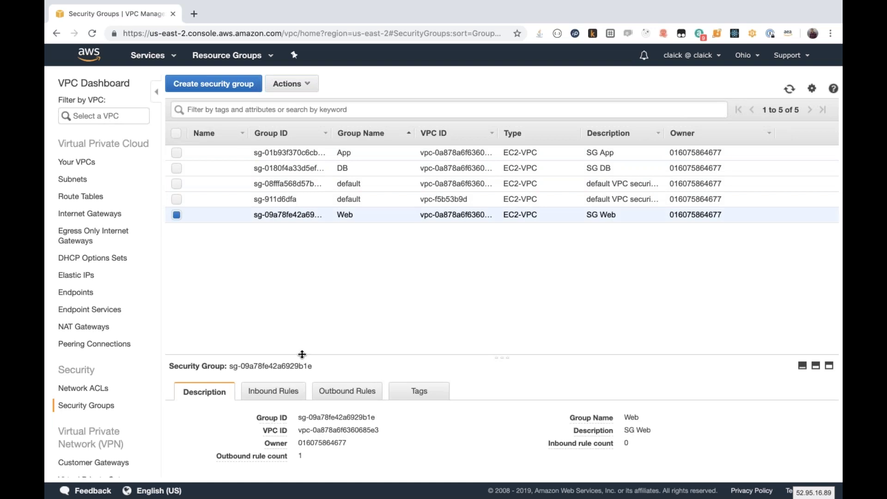
{"action": "left_click_drag", "start_coordinate": [301, 357], "coordinate": [297, 254]}
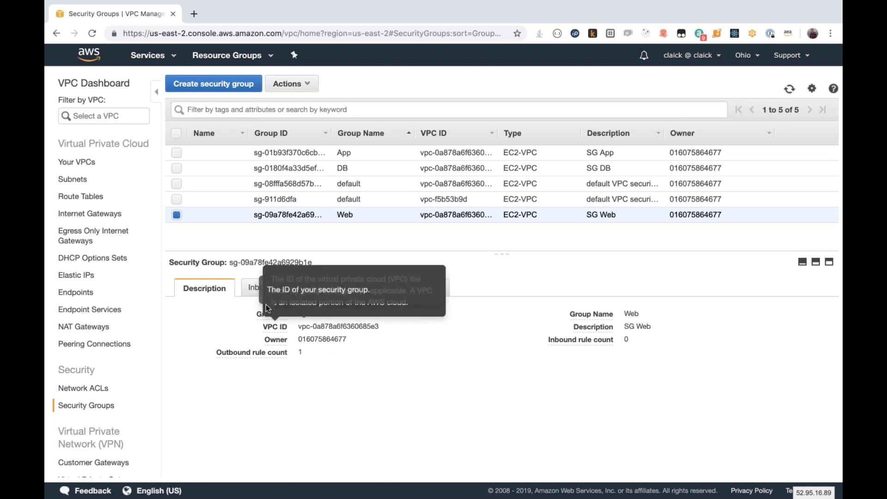
{"action": "left_click", "coordinate": [271, 290]}
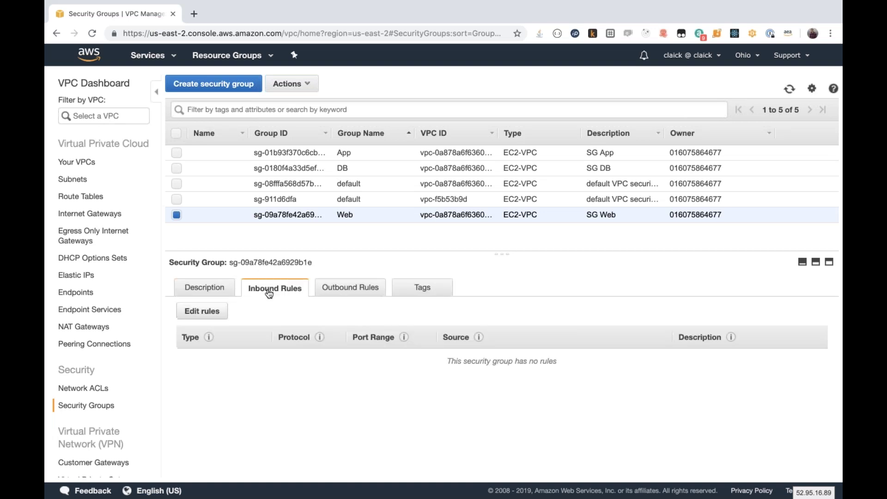
Add an inbound rule of type HTTPS to the Web security group
{"action": "left_click", "coordinate": [204, 311]}
{"action": "left_click", "coordinate": [80, 215]}
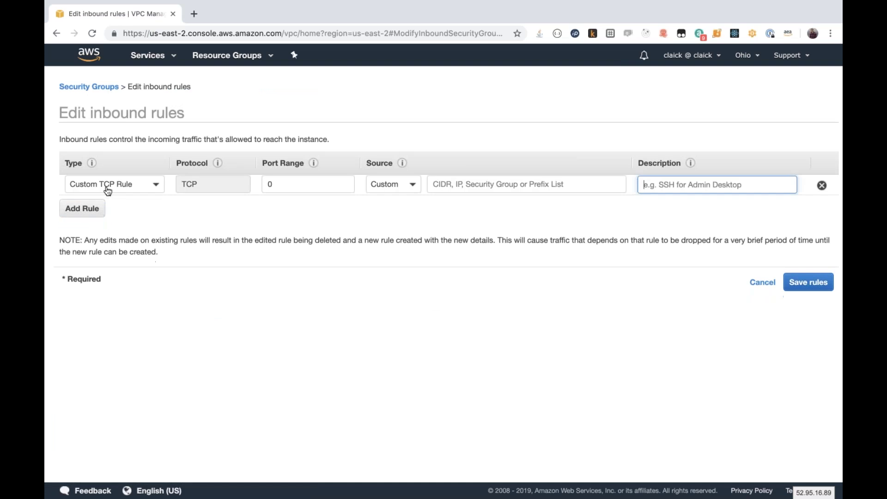
{"action": "left_click", "coordinate": [156, 185]}
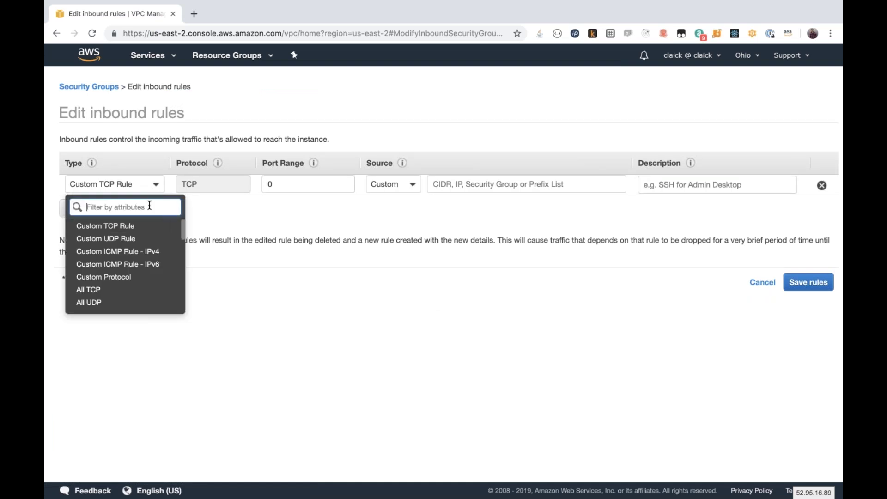
{"action": "scroll", "coordinate": [122, 271], "scroll_direction": "down", "scroll_amount": 1}
{"action": "scroll", "coordinate": [122, 270], "scroll_direction": "up", "scroll_amount": 1}
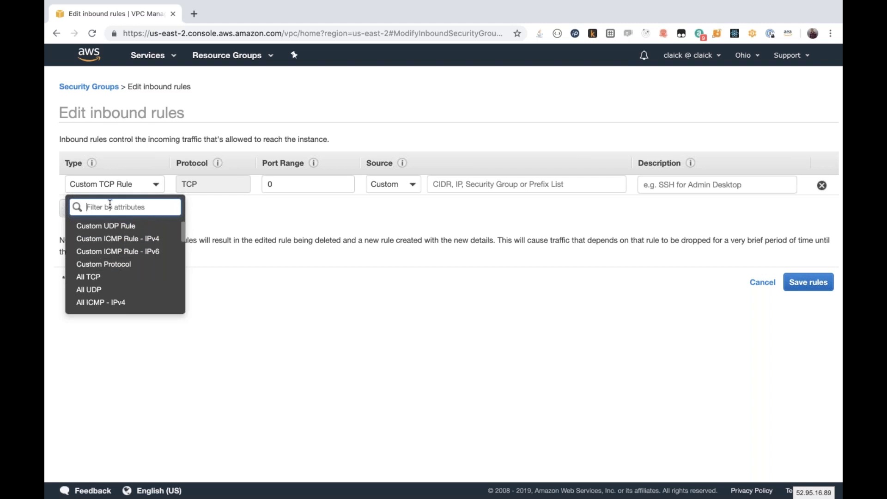
{"action": "type", "text": "ht"}
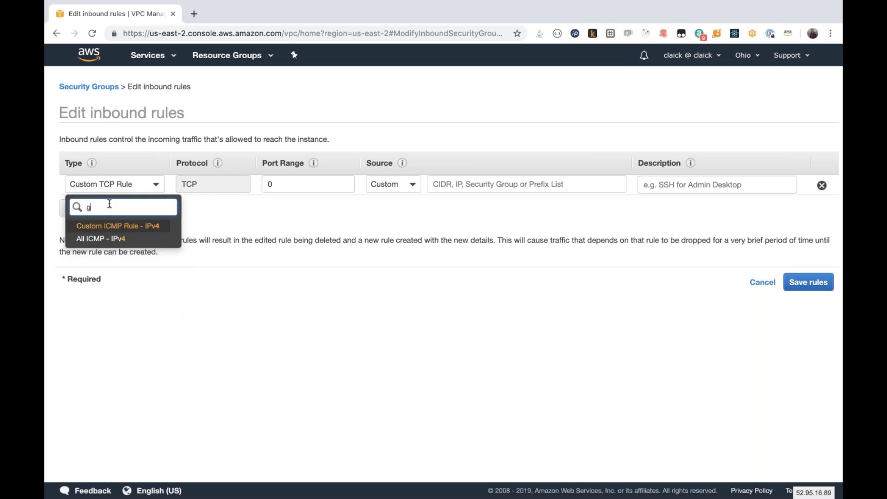
{"action": "type", "text": "t"}
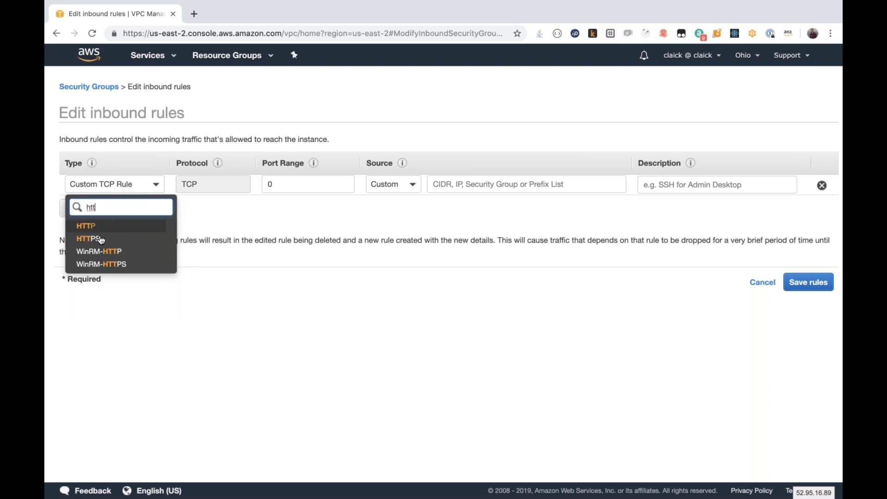
{"action": "left_click", "coordinate": [92, 240]}
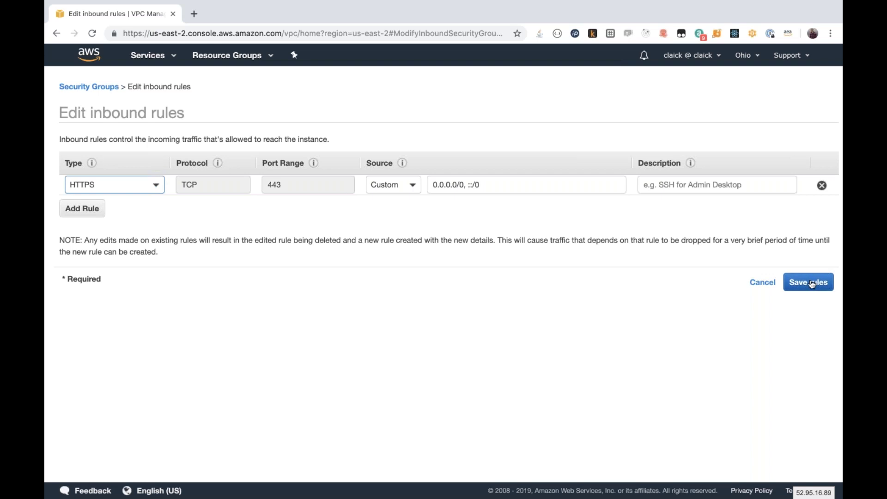
Add a second inbound rule of type HTTP to the Web security group
{"action": "left_click", "coordinate": [94, 208]}
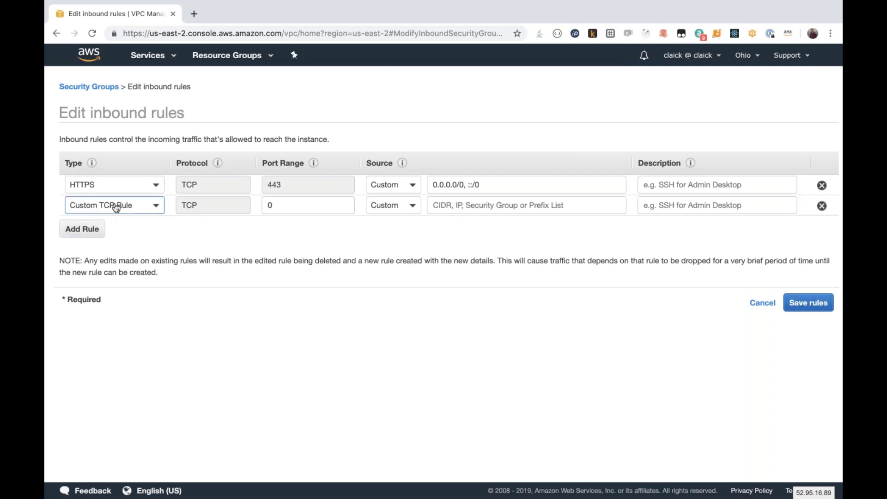
{"action": "left_click", "coordinate": [116, 206]}
{"action": "type", "text": "htt"}
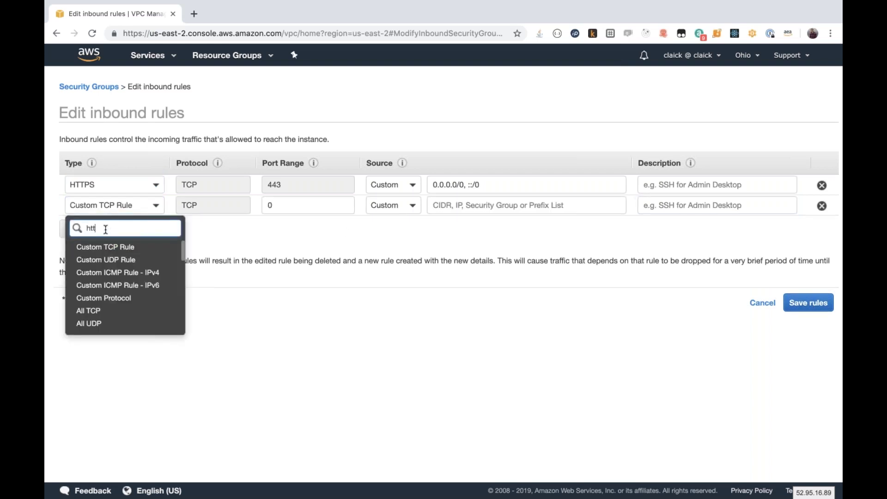
{"action": "type", "text": "p"}
{"action": "left_click", "coordinate": [90, 248]}
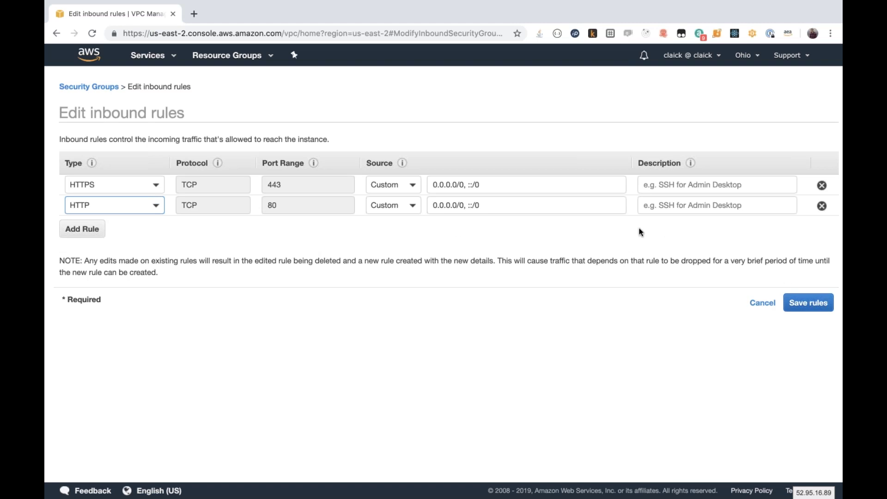
Describe the two Web inbound rules as Allow HTTPS and Allow HTTP, and save the rules
{"action": "left_click", "coordinate": [667, 184]}
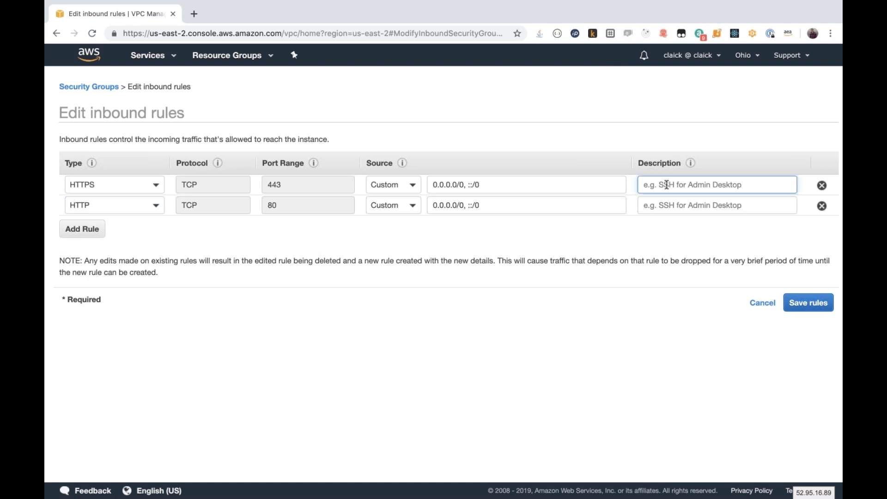
{"action": "type", "text": "A"}
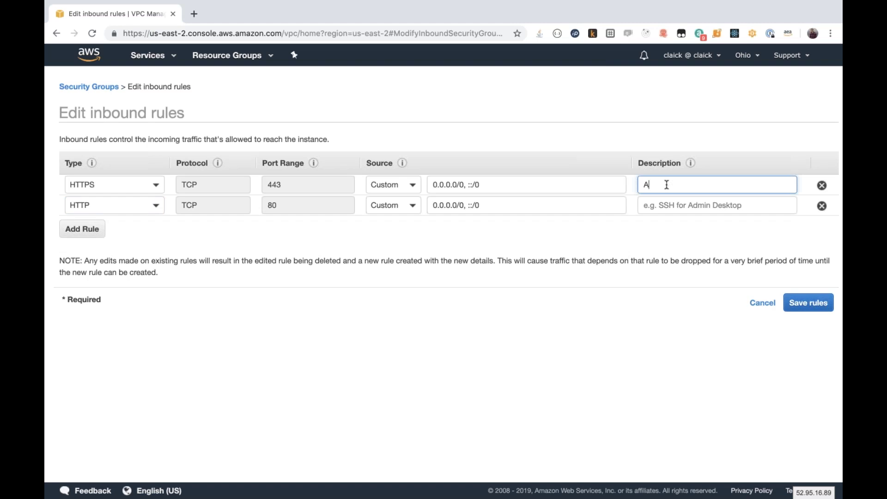
{"action": "type", "text": "llow HTTPS"}
{"action": "left_click", "coordinate": [669, 205]}
{"action": "type", "text": "ALLOW"}
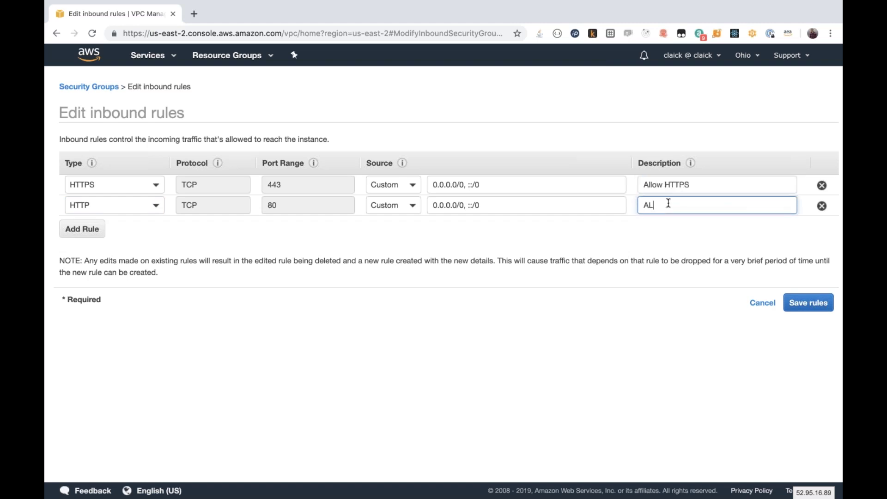
{"action": "key", "text": "BackSpace"}
{"action": "key", "text": "BackSpace"}
{"action": "key", "text": "BackSpace"}
{"action": "key", "text": "BackSpace"}
{"action": "type", "text": "L"}
{"action": "key", "text": "BackSpace"}
{"action": "type", "text": "llow HTTP"}
{"action": "left_click", "coordinate": [816, 305]}
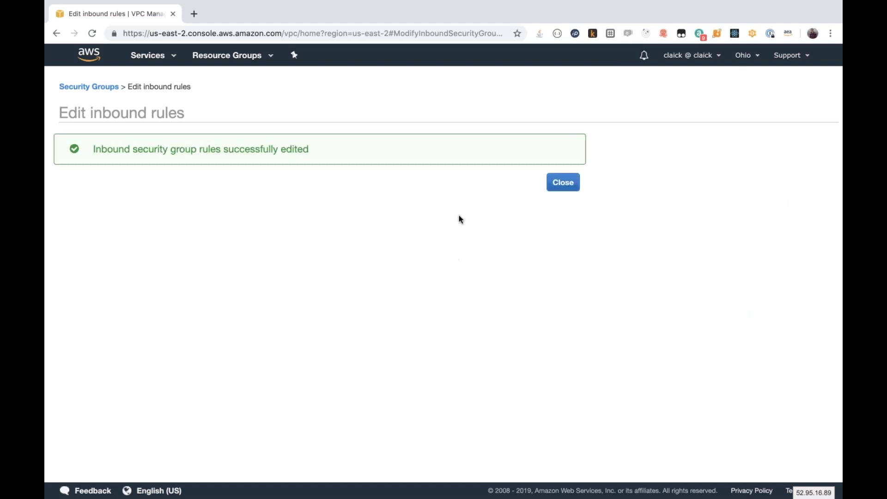
{"action": "left_click", "coordinate": [549, 179]}
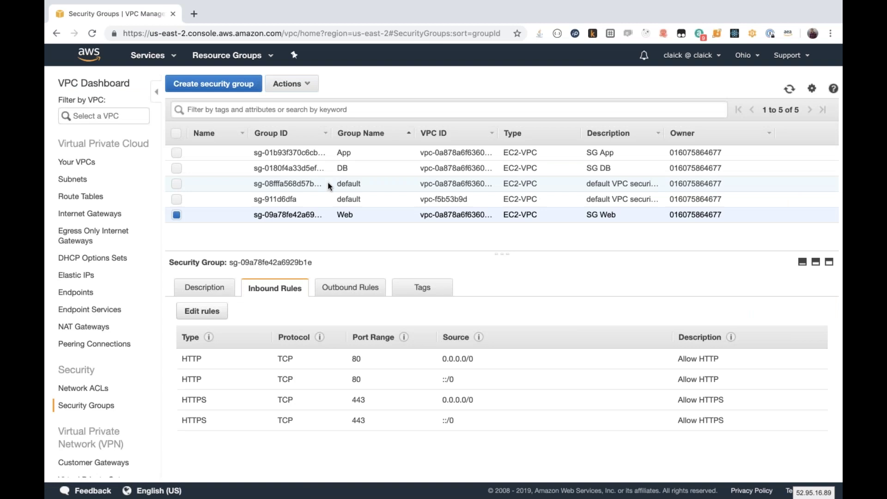
Add an inbound rule of type HTTP to the App security group
{"action": "left_click", "coordinate": [371, 154]}
{"action": "left_click", "coordinate": [205, 311]}
{"action": "left_click", "coordinate": [82, 216]}
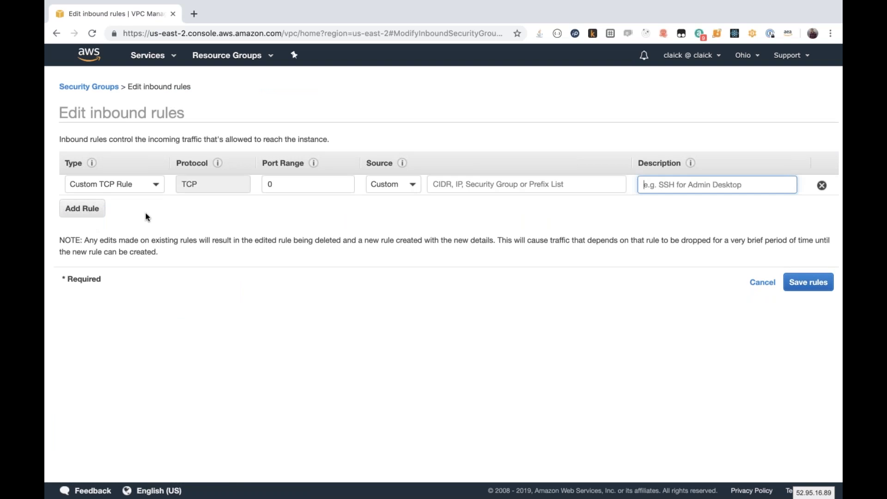
{"action": "left_click", "coordinate": [145, 185]}
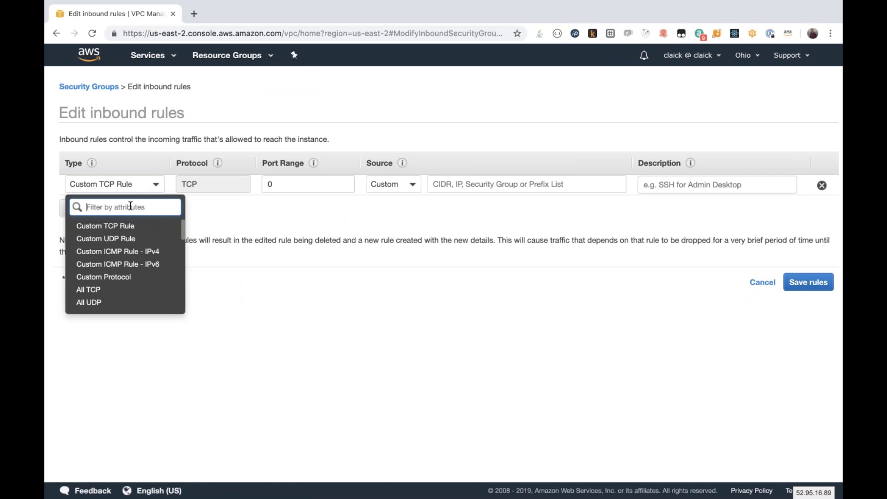
{"action": "type", "text": "http"}
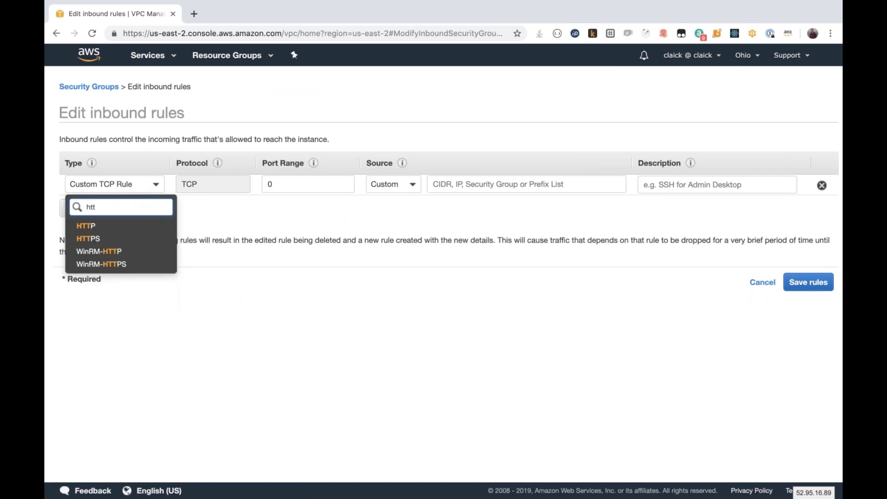
{"action": "left_click", "coordinate": [114, 224]}
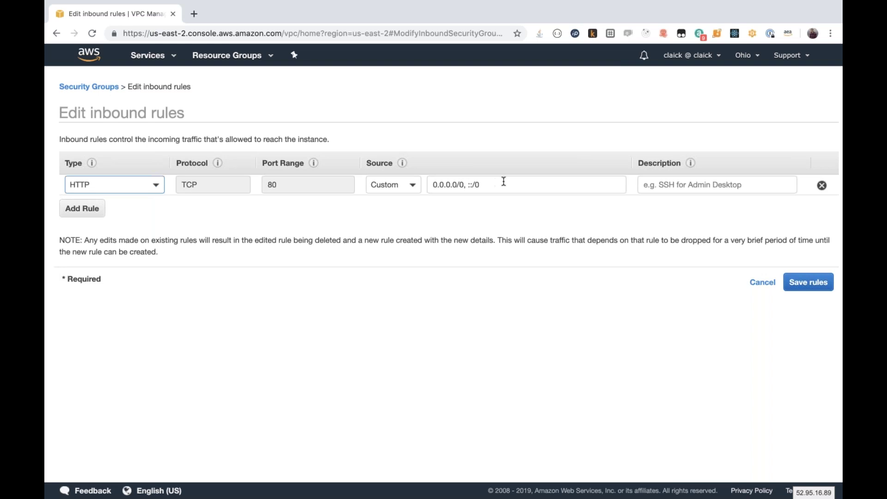
Replace the App group's HTTP rule source with the Web security group
{"action": "left_click_drag", "start_coordinate": [497, 184], "coordinate": [430, 185]}
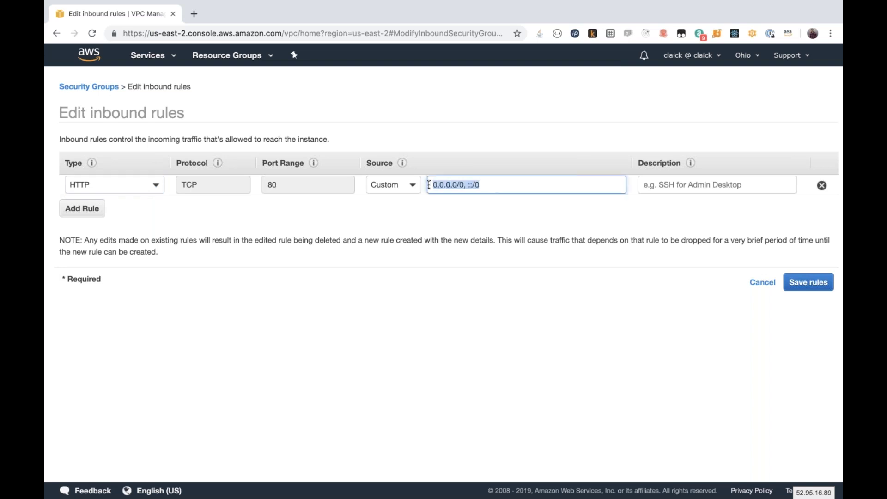
{"action": "key", "text": "BackSpace"}
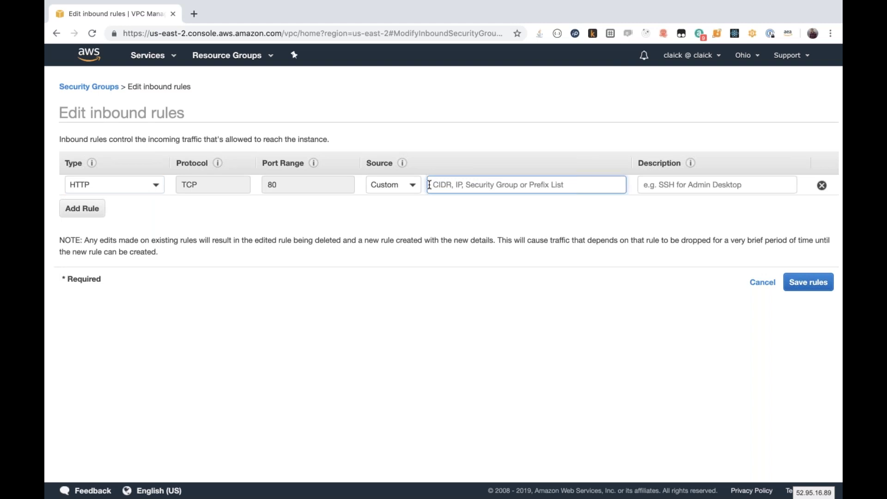
{"action": "type", "text": "sg"}
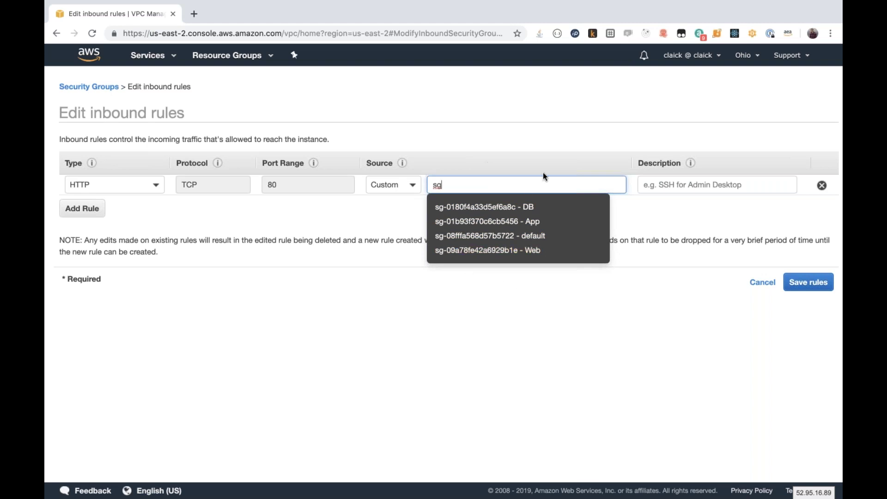
{"action": "key", "text": "Down"}
{"action": "key", "text": "Down"}
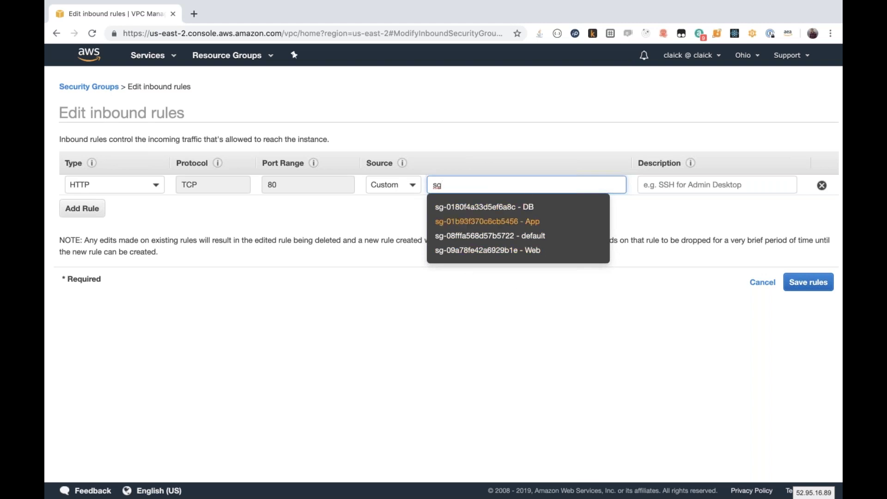
{"action": "key", "text": "Down"}
{"action": "key", "text": "Up"}
{"action": "left_click", "coordinate": [521, 251]}
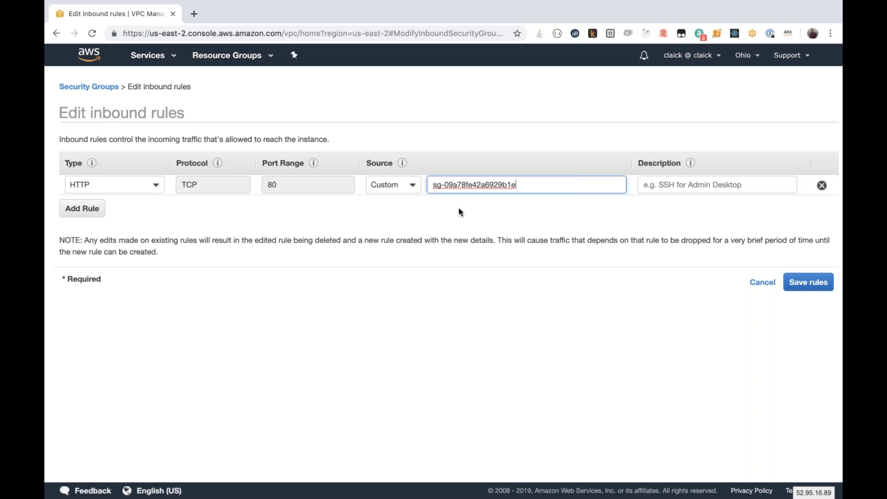
Describe the App group's HTTP rule as Allow SG Web and save the rules
{"action": "left_click", "coordinate": [663, 187]}
{"action": "type", "text": "Allowing"}
{"action": "key", "text": "BackSpace"}
{"action": "key", "text": "BackSpace"}
{"action": "key", "text": "BackSpace"}
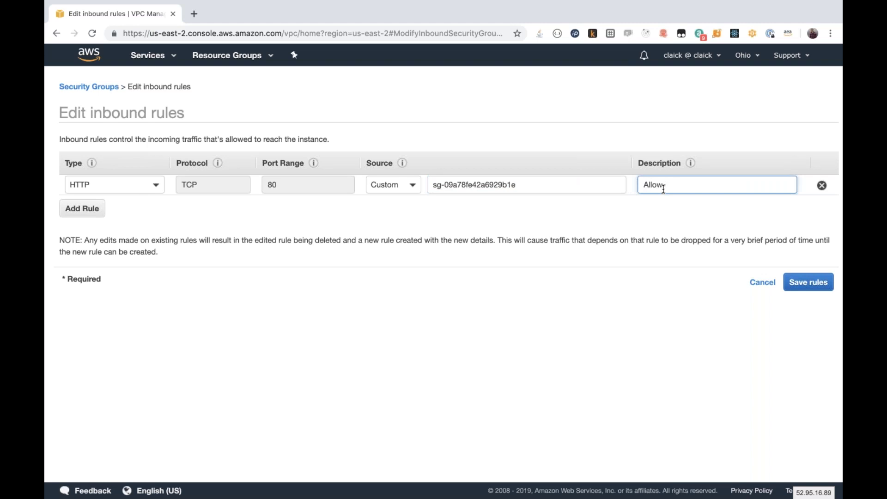
{"action": "type", "text": "SG Web"}
{"action": "left_click", "coordinate": [794, 285]}
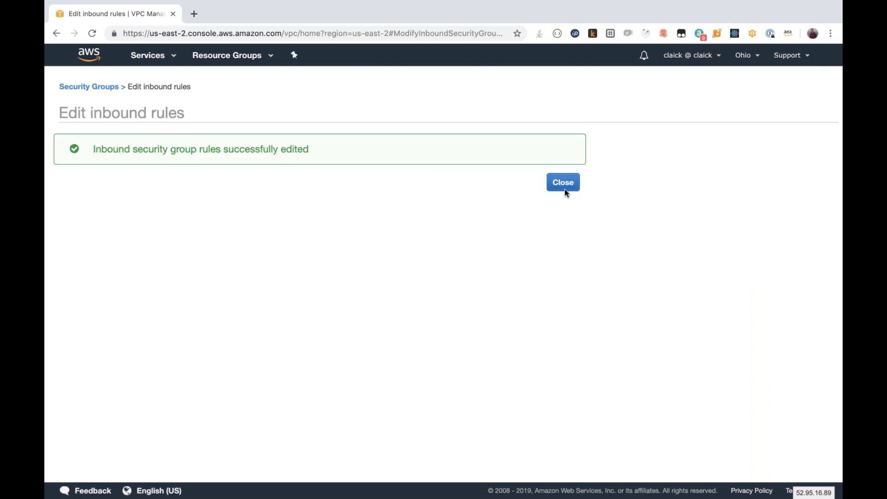
{"action": "left_click", "coordinate": [565, 185]}
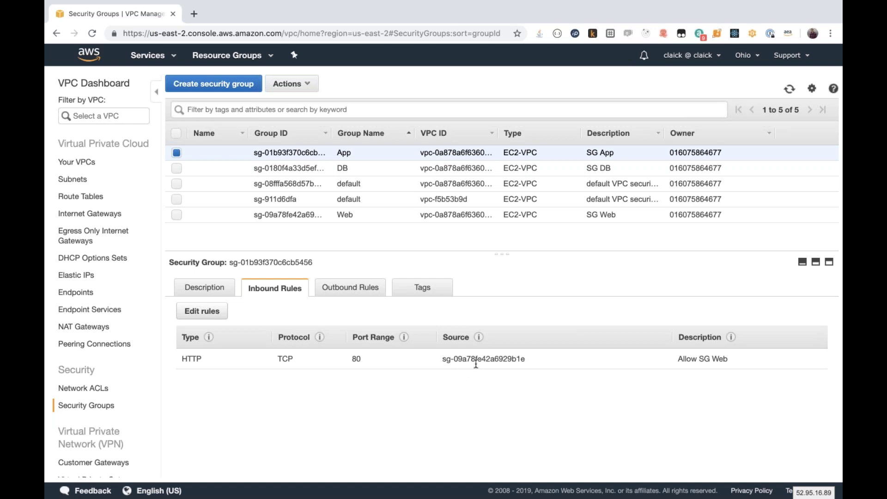
Review the Web and App inbound rules, and add an inbound rule of type MYSQL/Aurora to the DB security group
{"action": "left_click", "coordinate": [361, 219]}
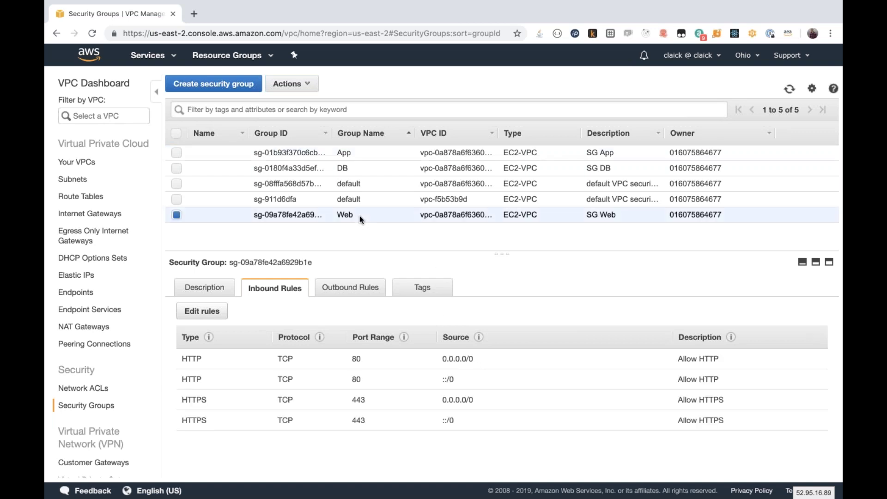
{"action": "left_click", "coordinate": [346, 152]}
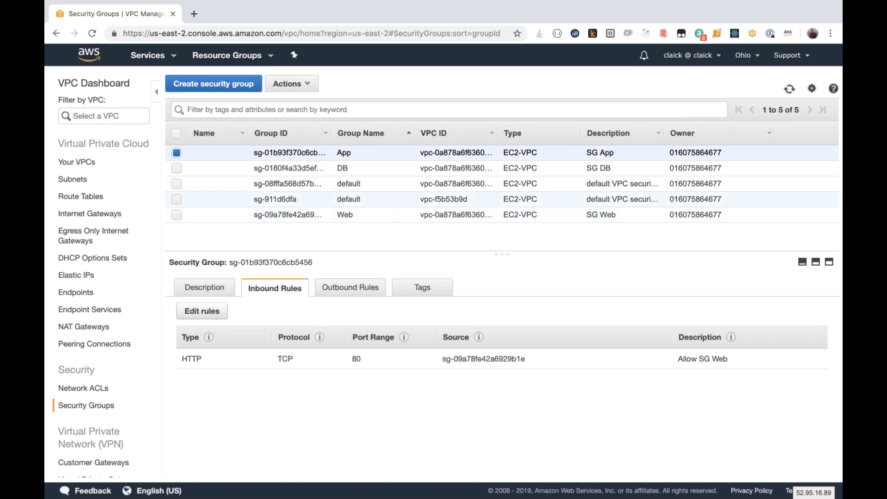
{"action": "left_click", "coordinate": [355, 169]}
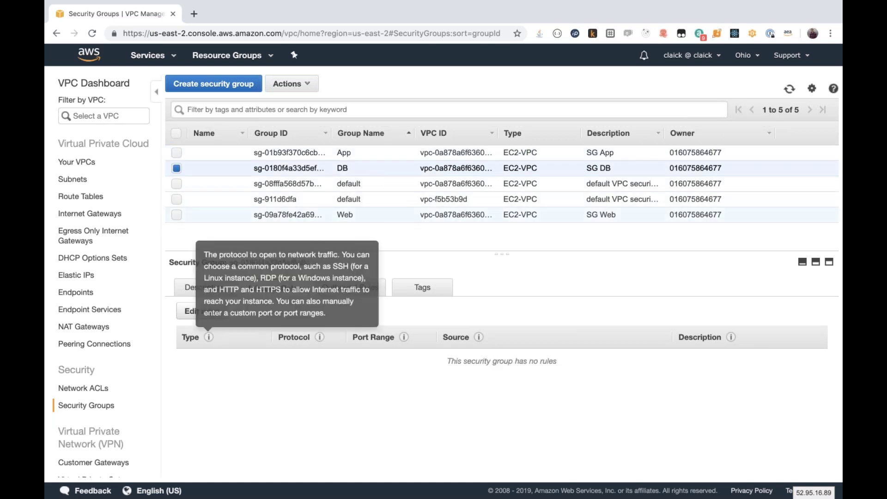
{"action": "left_click", "coordinate": [202, 312]}
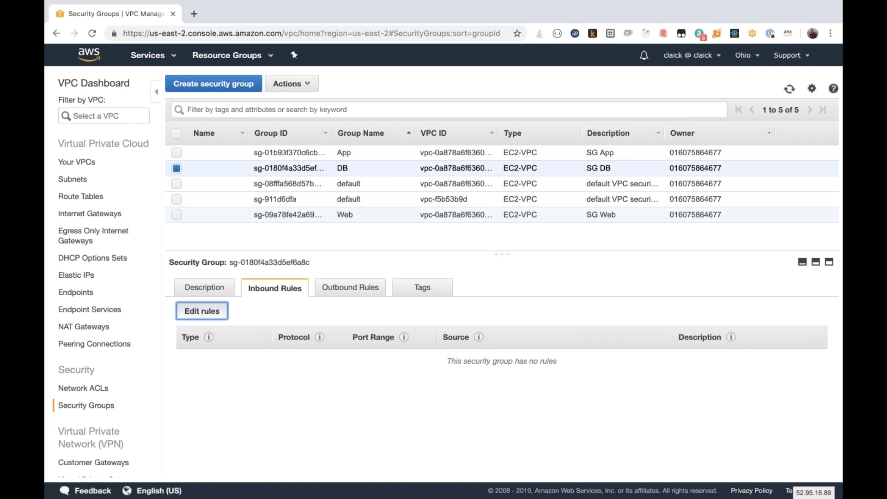
{"action": "left_click", "coordinate": [83, 214]}
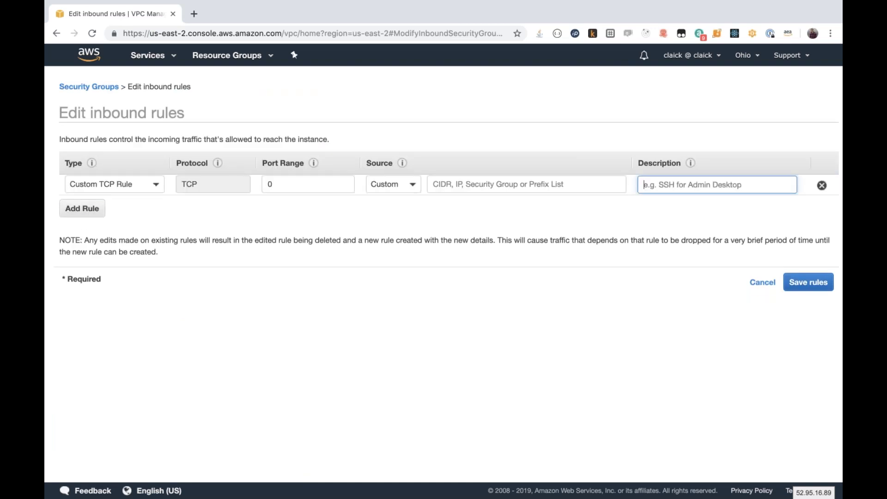
{"action": "left_click", "coordinate": [139, 188]}
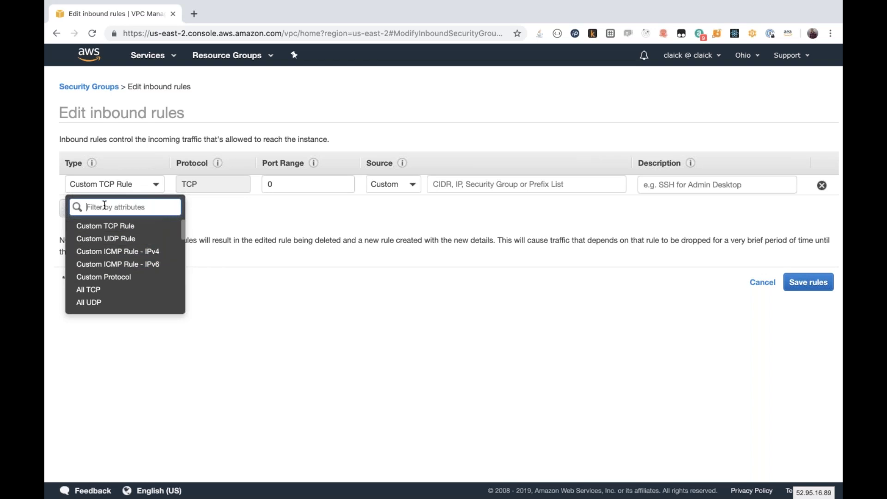
{"action": "type", "text": "Mys"}
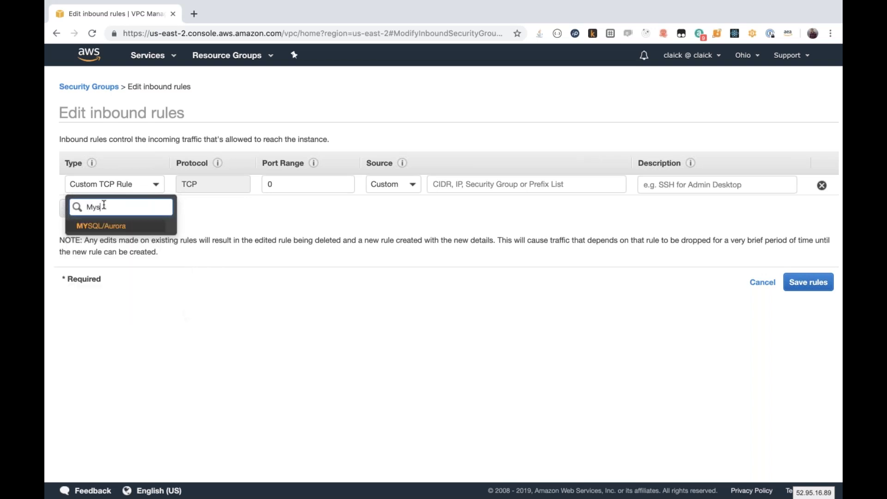
{"action": "left_click", "coordinate": [101, 229]}
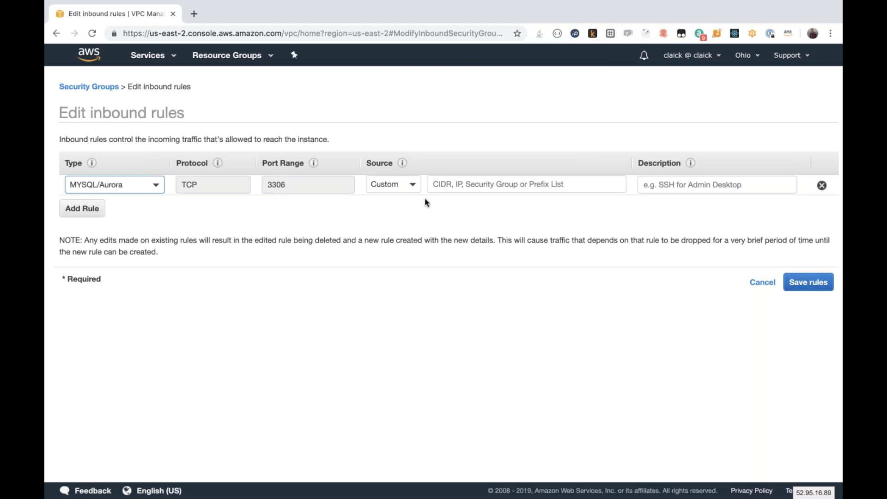
Set the source of the DB group's MYSQL/Aurora rule to the App security group
{"action": "left_click", "coordinate": [444, 186]}
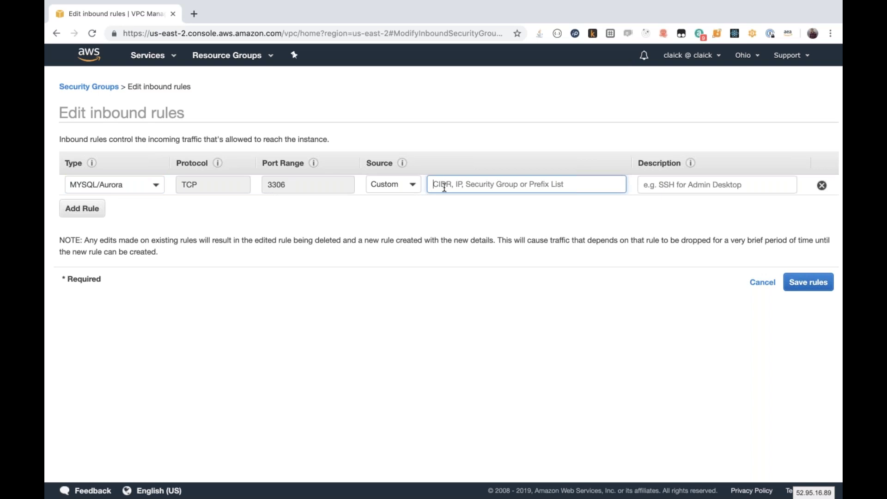
{"action": "type", "text": "sg"}
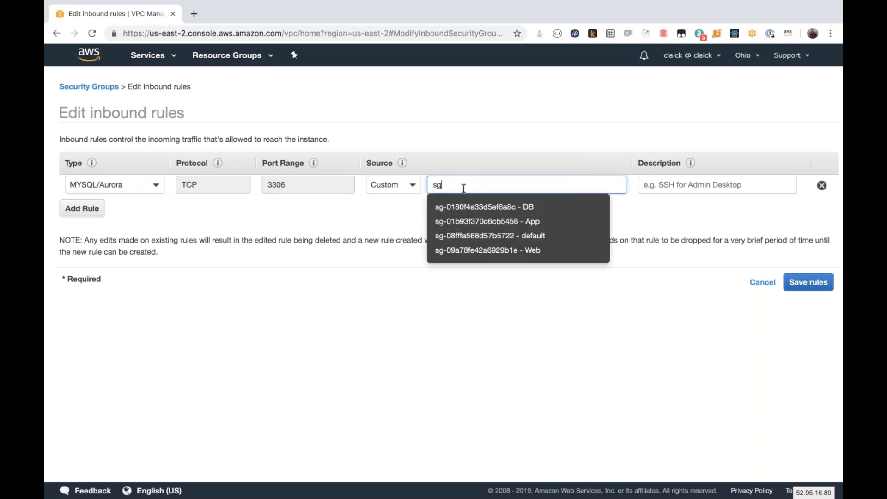
{"action": "left_click", "coordinate": [511, 222]}
Describe the DB group's MYSQL/Aurora rule as Allow SG App and save the rules
{"action": "left_click", "coordinate": [666, 184]}
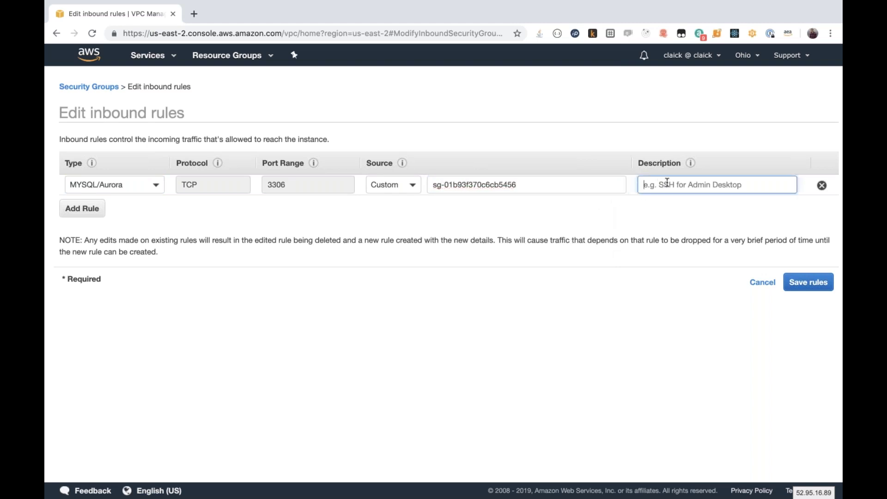
{"action": "type", "text": "Allow "}
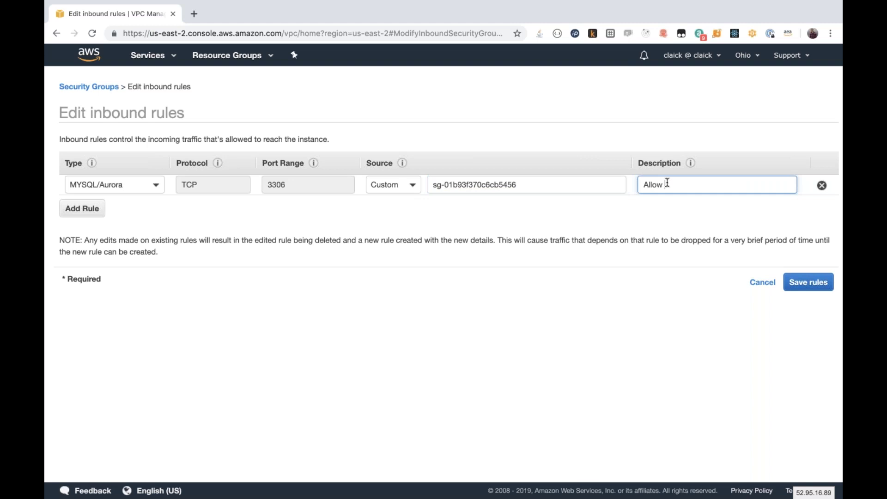
{"action": "type", "text": "SG App"}
{"action": "left_click", "coordinate": [804, 282]}
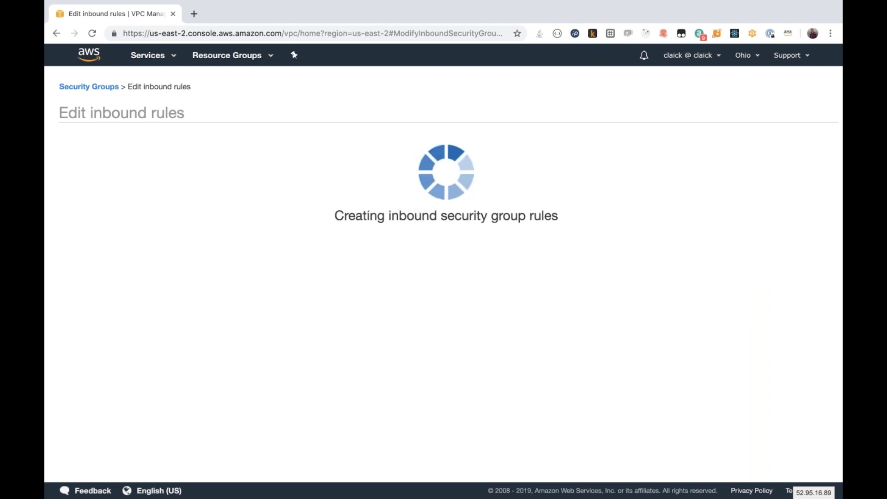
{"action": "left_click", "coordinate": [560, 184]}
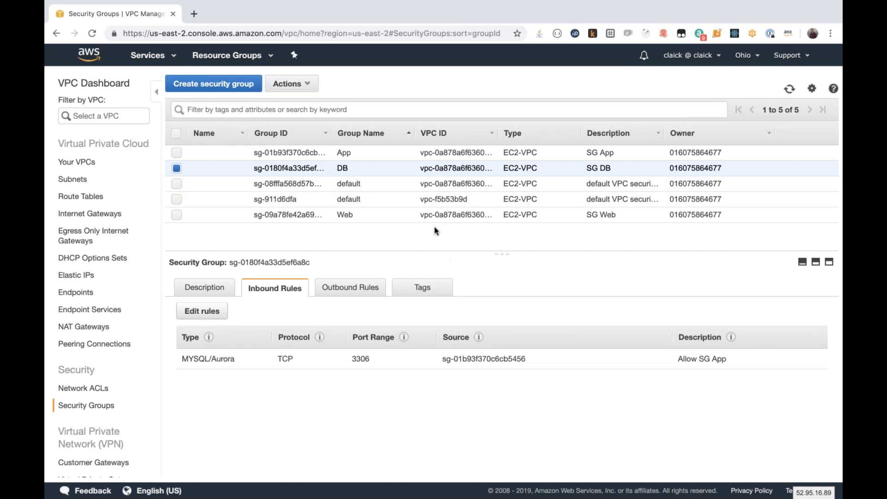
Create a security group named MGT with the description SG MGT in VPC vpc-0a878a6f6360685e3
{"action": "left_click", "coordinate": [213, 88]}
{"action": "left_click", "coordinate": [328, 154]}
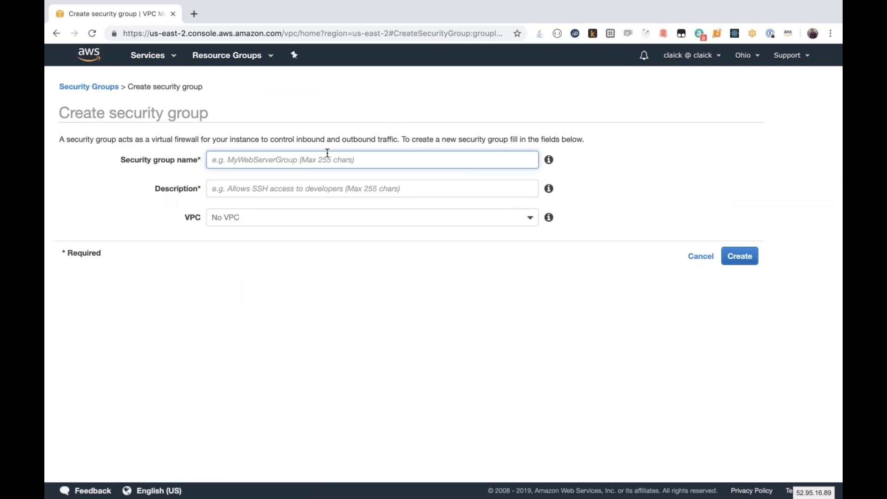
{"action": "type", "text": "MGT"}
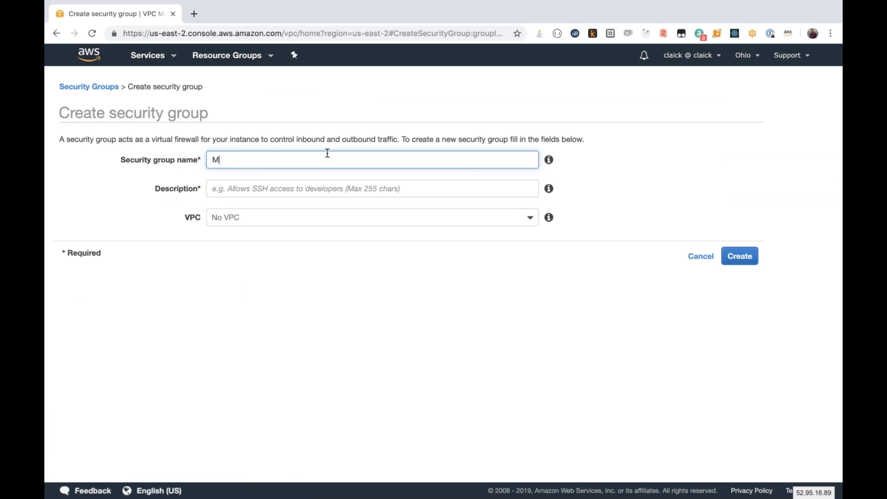
{"action": "left_click", "coordinate": [284, 189]}
{"action": "type", "text": "SG MGT"}
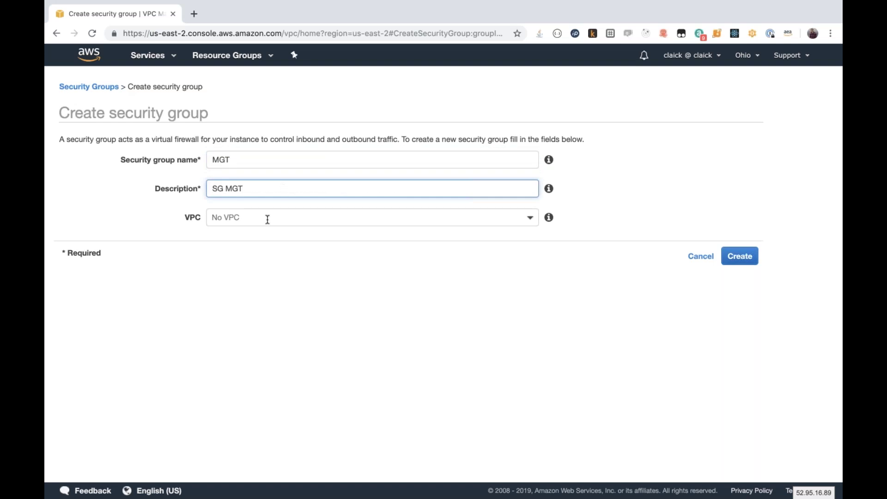
{"action": "left_click", "coordinate": [267, 219]}
{"action": "left_click", "coordinate": [329, 275]}
{"action": "left_click", "coordinate": [747, 257]}
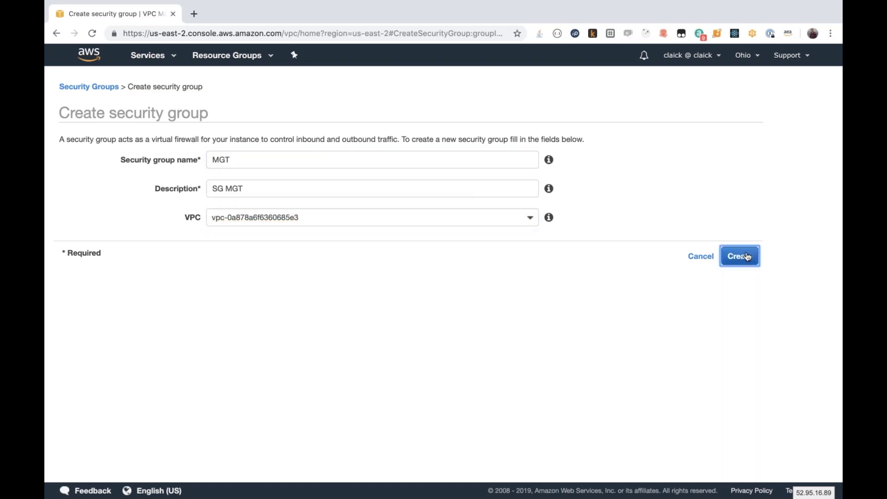
{"action": "left_click", "coordinate": [569, 216]}
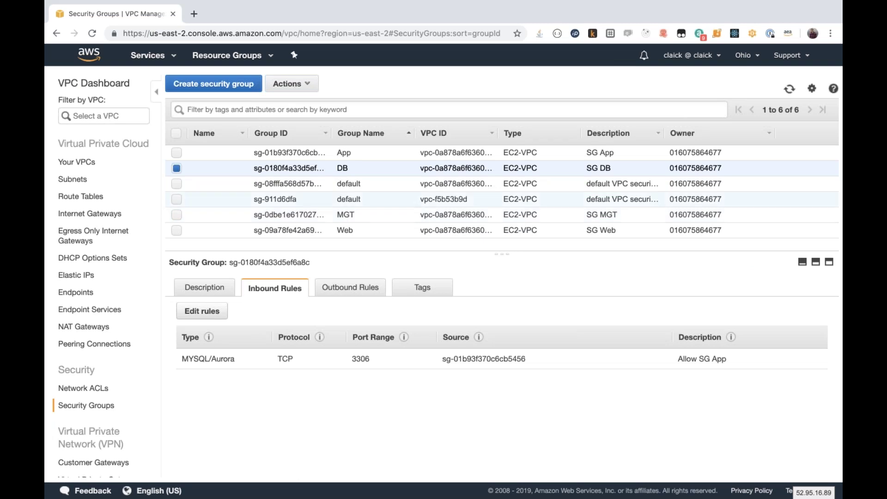
Add a second inbound rule of type SSH to the App security group
{"action": "left_click", "coordinate": [358, 156]}
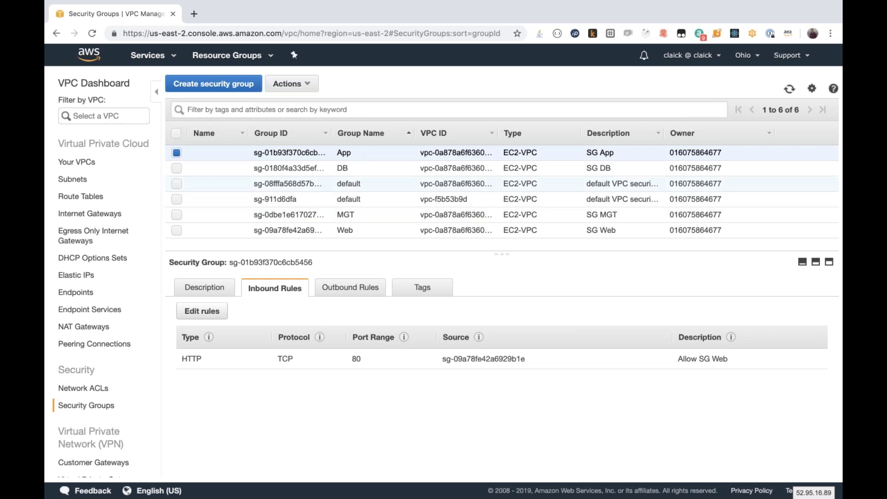
{"action": "left_click", "coordinate": [204, 312]}
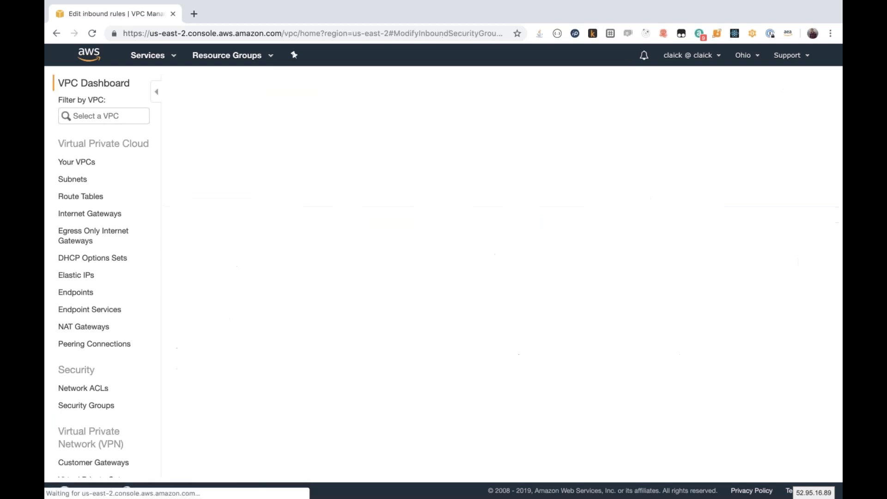
{"action": "left_click", "coordinate": [91, 209]}
{"action": "left_click", "coordinate": [115, 207]}
{"action": "type", "text": "SSH"}
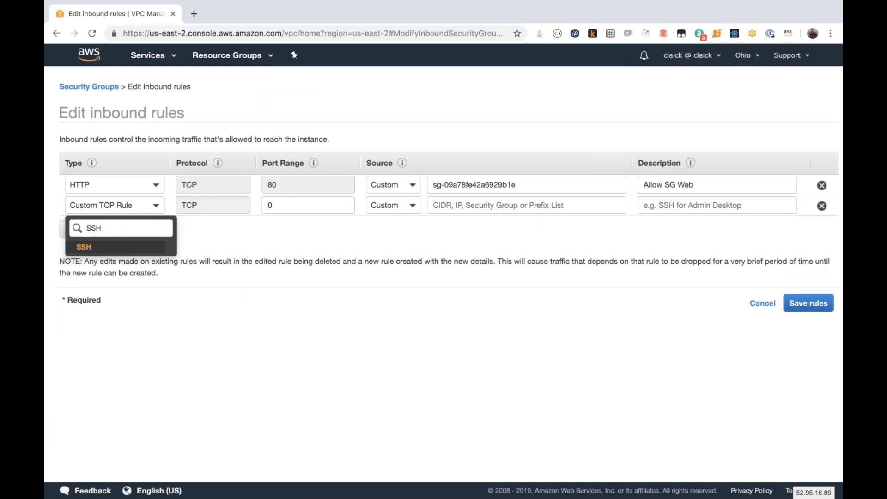
{"action": "key", "text": "Return"}
Set the source of the App group's SSH rule to the MGT security group
{"action": "left_click", "coordinate": [442, 202]}
{"action": "type", "text": "ssh"}
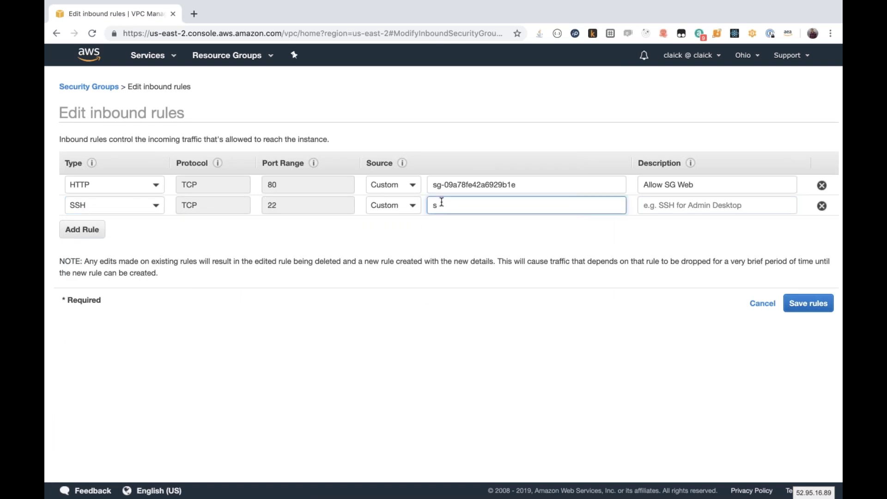
{"action": "type", "text": "g"}
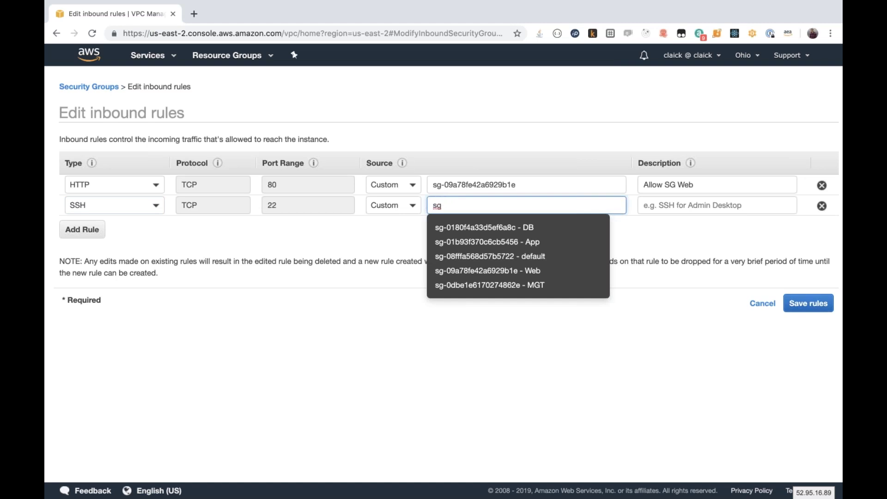
{"action": "key", "text": "Down"}
{"action": "key", "text": "Down"}
{"action": "key", "text": "Down"}
{"action": "key", "text": "Down"}
{"action": "key", "text": "Down"}
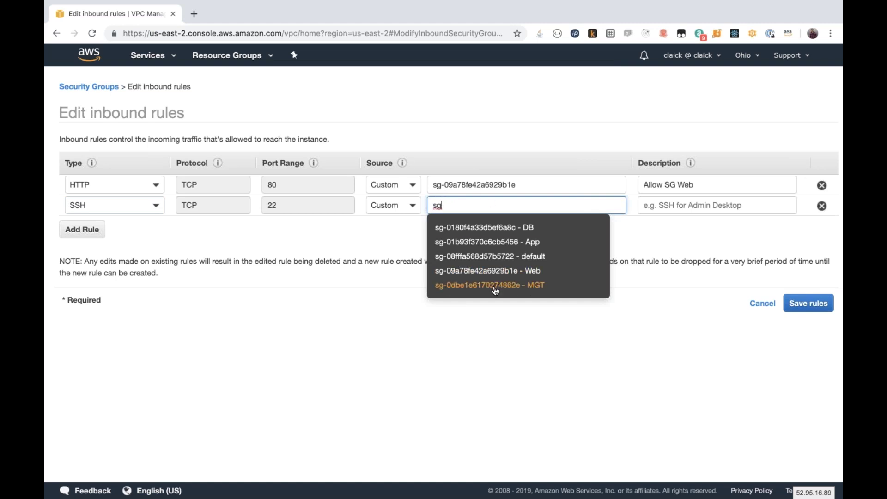
{"action": "key", "text": "Return"}
Describe the App group's SSH rule as Allow SG MGT and save the rules
{"action": "left_click", "coordinate": [676, 205]}
{"action": "type", "text": "Al"}
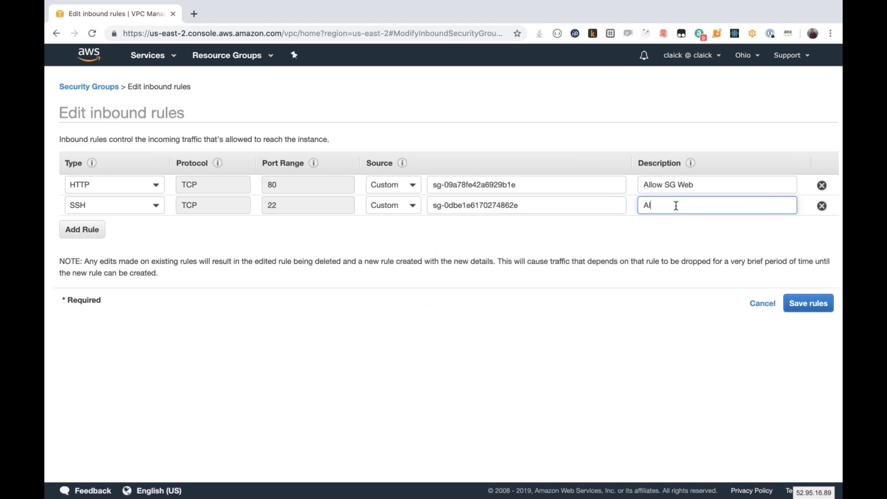
{"action": "type", "text": "low SG MGT"}
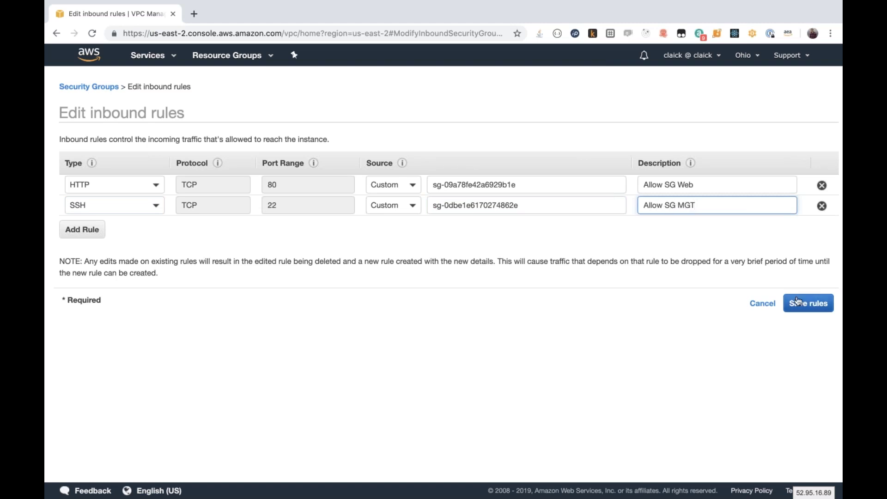
{"action": "left_click", "coordinate": [800, 303]}
{"action": "left_click", "coordinate": [561, 184]}
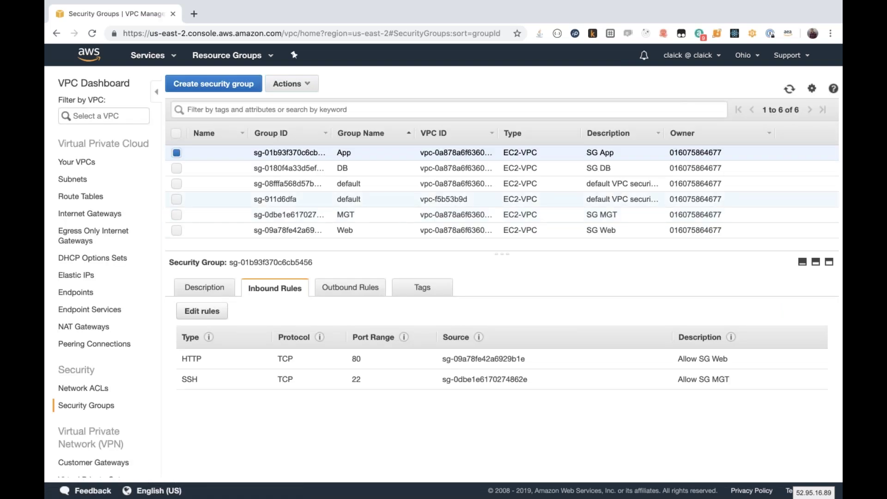
Add a second inbound rule of type MYSQL/Aurora to the DB security group
{"action": "left_click", "coordinate": [357, 169]}
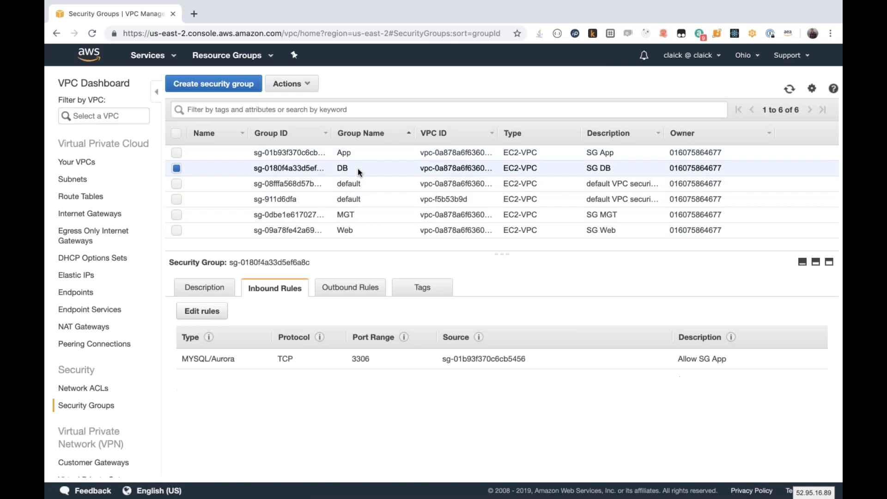
{"action": "left_click", "coordinate": [200, 314]}
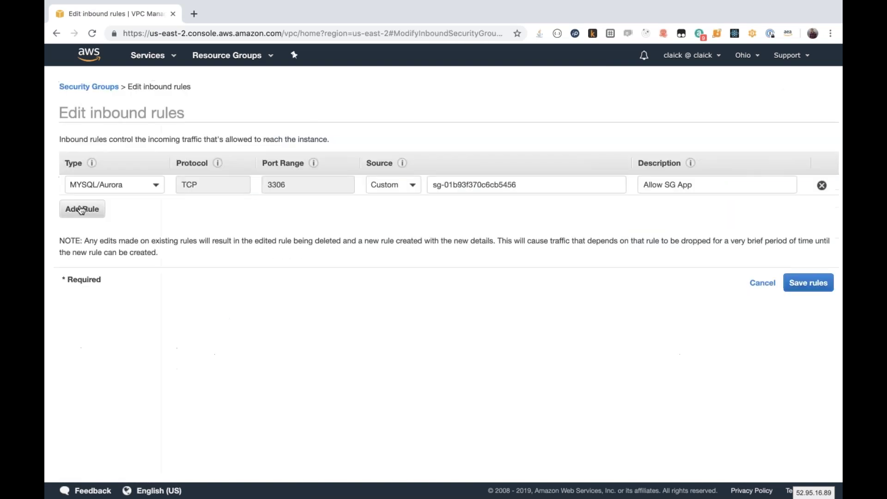
{"action": "left_click", "coordinate": [81, 210]}
{"action": "left_click", "coordinate": [125, 205]}
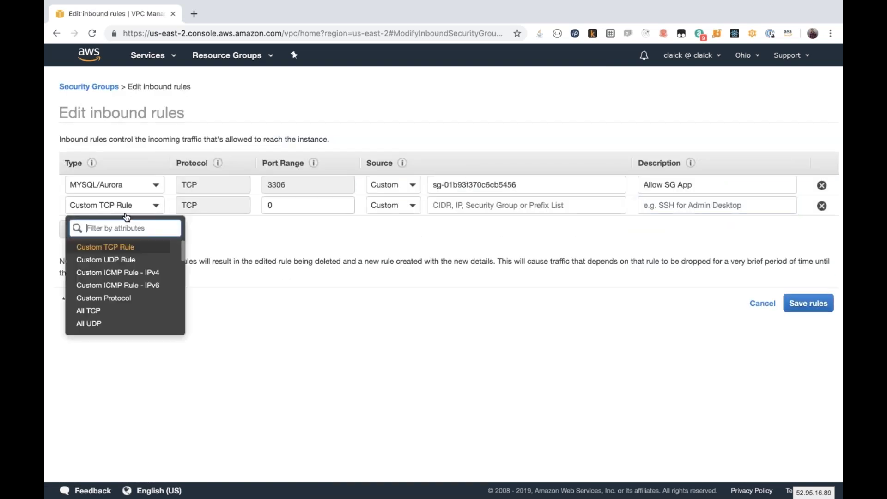
{"action": "type", "text": "my"}
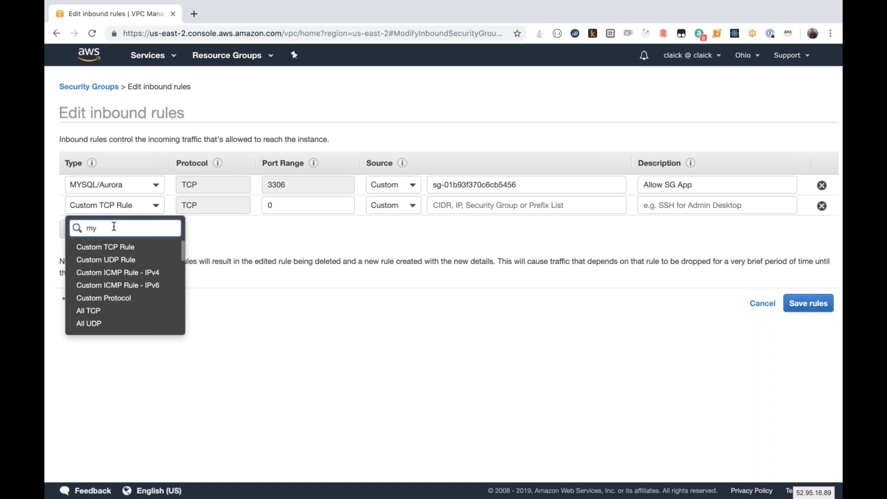
{"action": "left_click", "coordinate": [100, 247]}
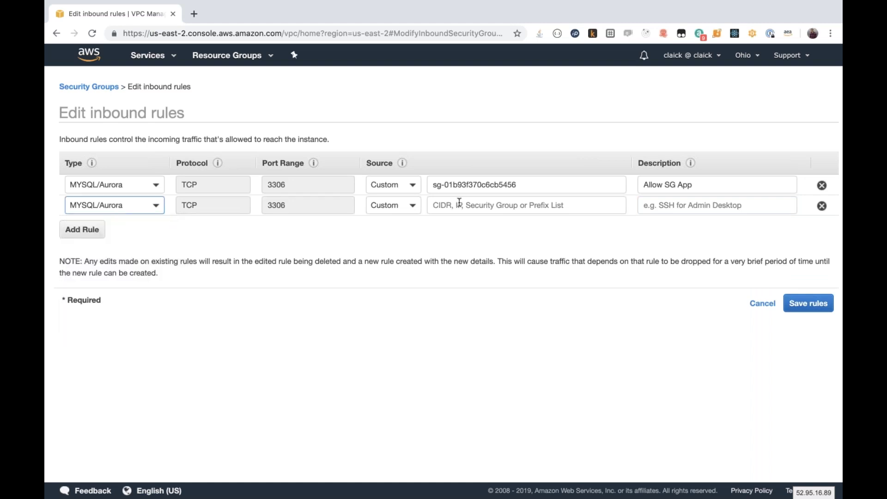
Set the source of the DB group's new MYSQL/Aurora rule to the MGT security group and describe it as Allow SG MGT
{"action": "left_click", "coordinate": [459, 204]}
{"action": "type", "text": "sg"}
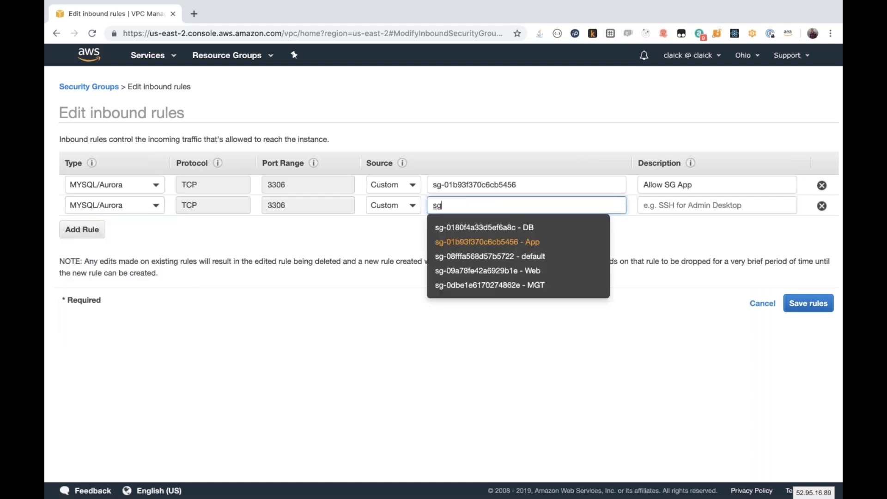
{"action": "left_click", "coordinate": [527, 283]}
{"action": "left_click", "coordinate": [668, 209]}
{"action": "type", "text": "All"}
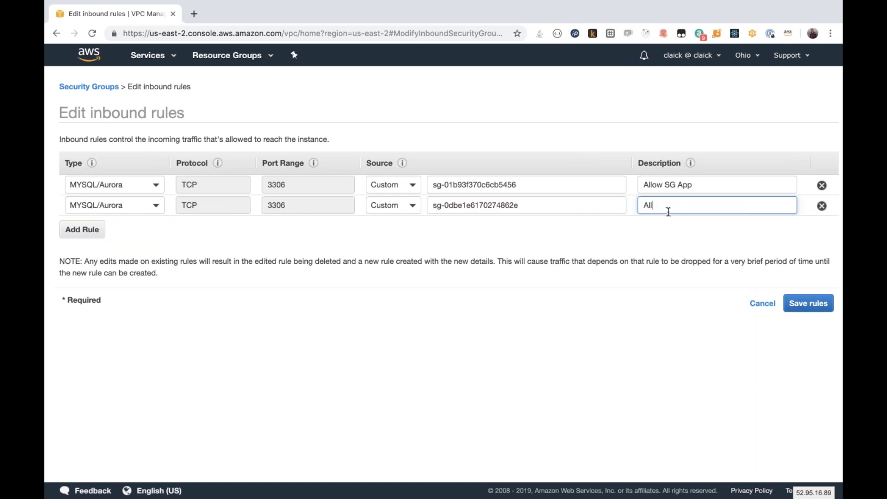
{"action": "type", "text": "ow SG MGT"}
Add a third inbound rule of type SSH to the DB group with the MGT security group as its source
{"action": "left_click", "coordinate": [90, 236]}
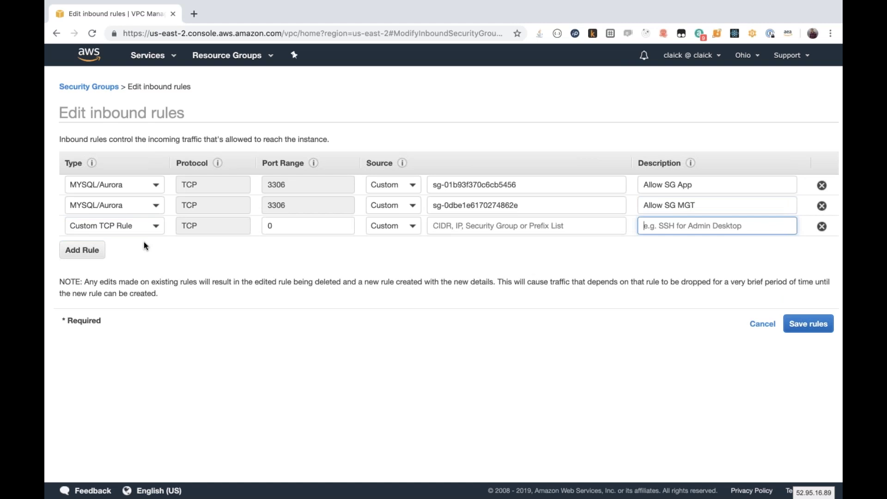
{"action": "left_click", "coordinate": [136, 228]}
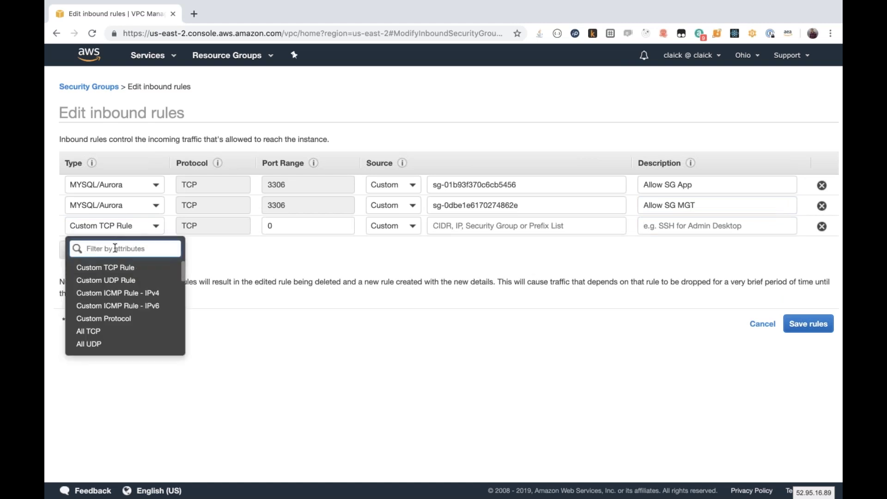
{"action": "type", "text": "ssh"}
{"action": "left_click", "coordinate": [92, 270]}
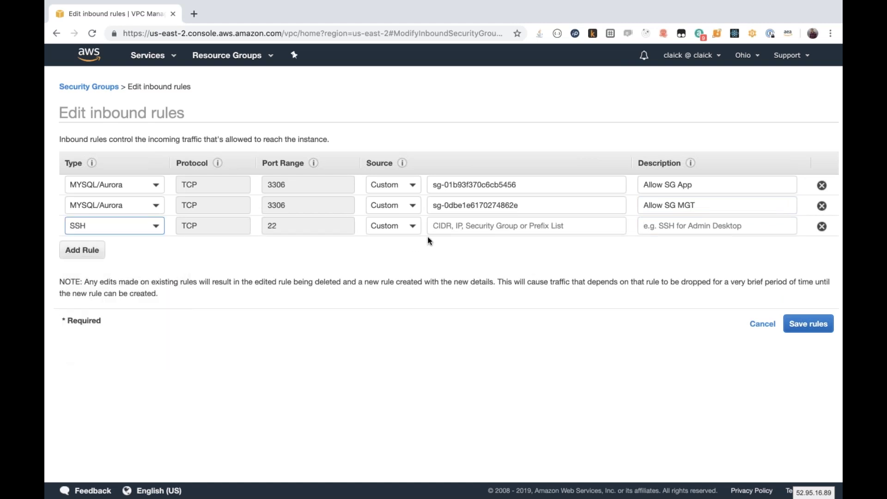
{"action": "left_click", "coordinate": [470, 222]}
{"action": "type", "text": "sg"}
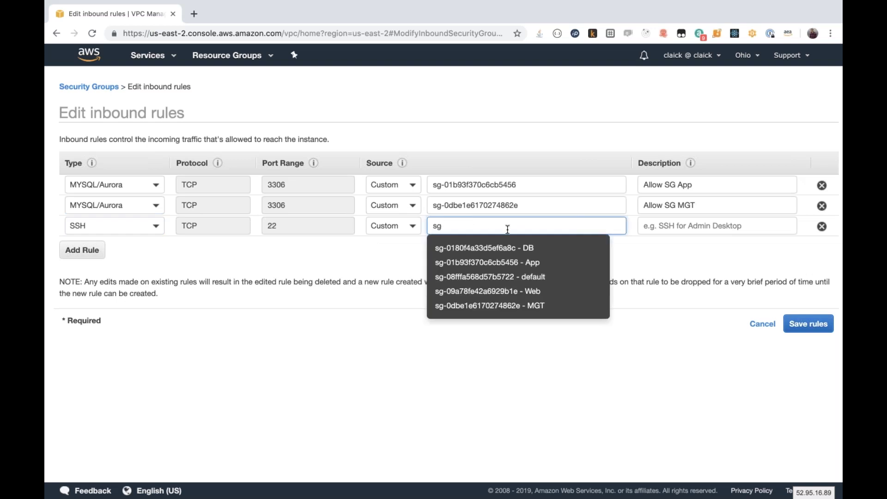
{"action": "left_click", "coordinate": [541, 294]}
Describe the DB group's SSH rule as Allow SG MGT and save the rules
{"action": "left_click", "coordinate": [661, 225]}
{"action": "type", "text": "A"}
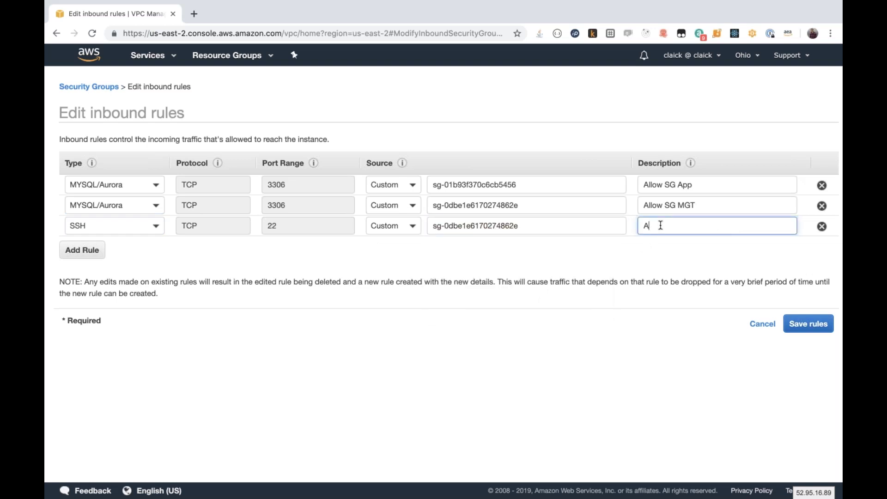
{"action": "type", "text": "llow SG MGT"}
{"action": "left_click", "coordinate": [792, 321]}
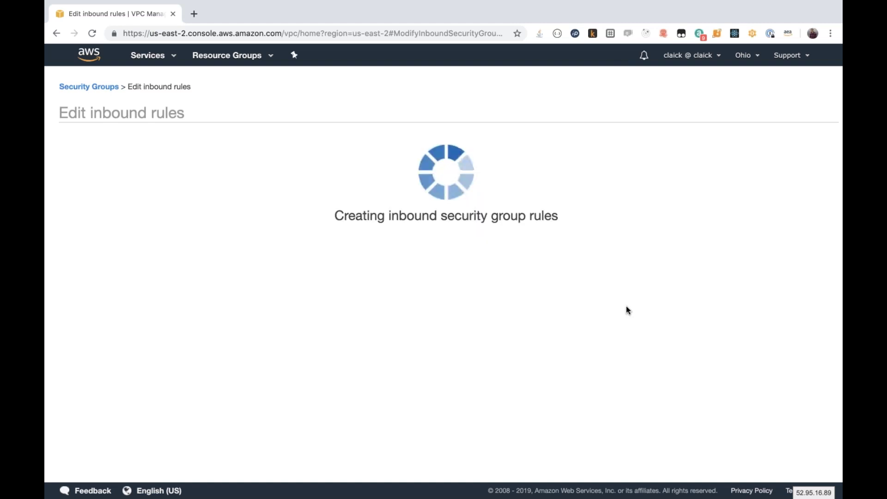
{"action": "left_click", "coordinate": [562, 182]}
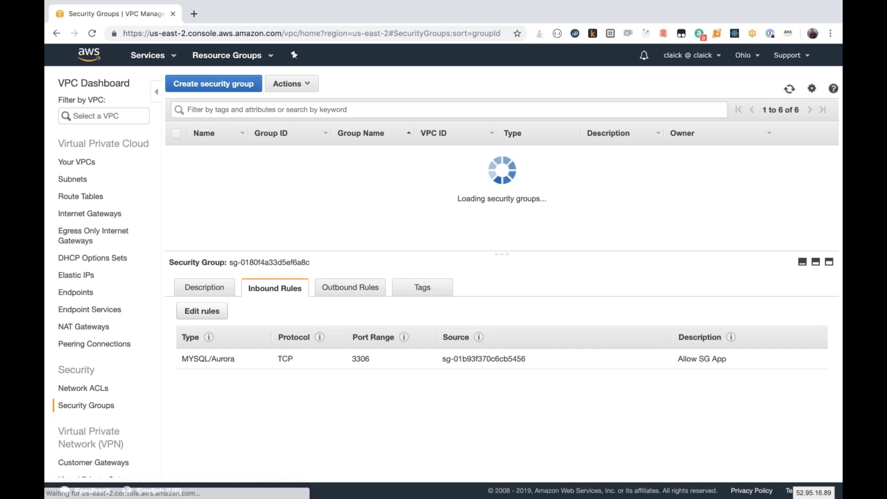
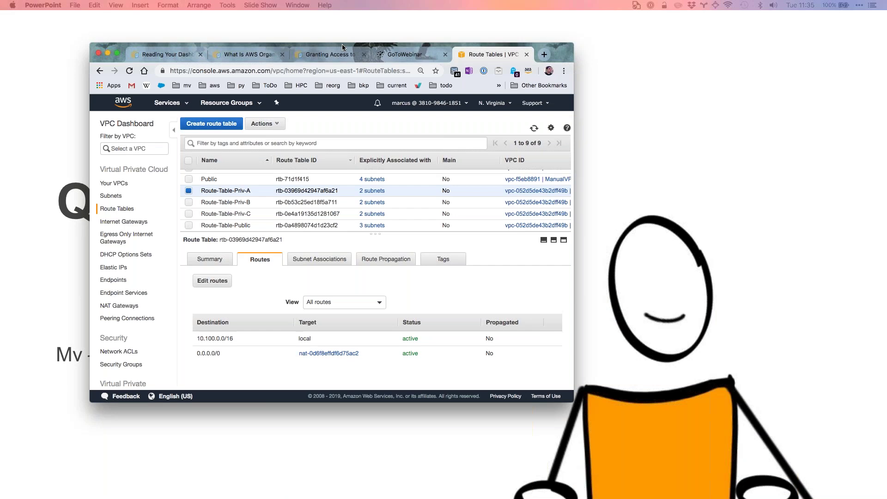
Enlarge and reposition the browser window so the whole route table list and the route details fit
{"action": "left_click_drag", "start_coordinate": [342, 44], "coordinate": [339, 43]}
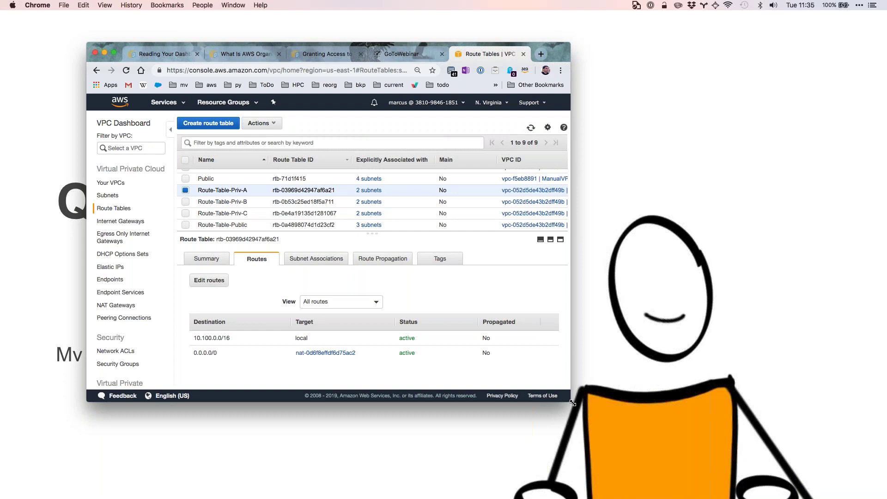
{"action": "left_click_drag", "start_coordinate": [573, 403], "coordinate": [657, 485]}
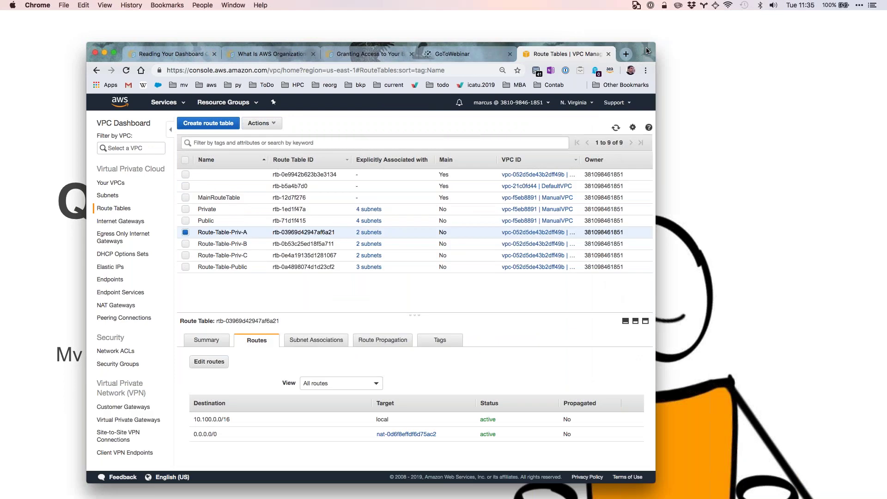
{"action": "left_click_drag", "start_coordinate": [647, 51], "coordinate": [589, 30]}
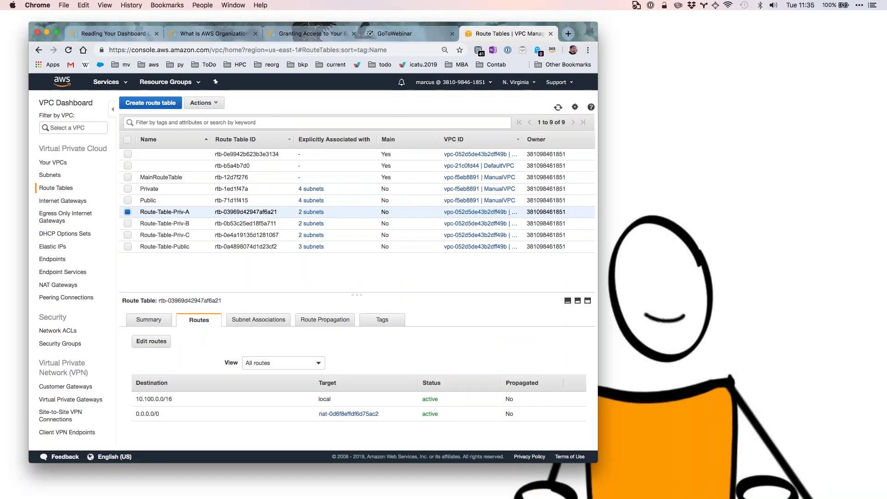
{"action": "left_click_drag", "start_coordinate": [598, 463], "coordinate": [646, 479]}
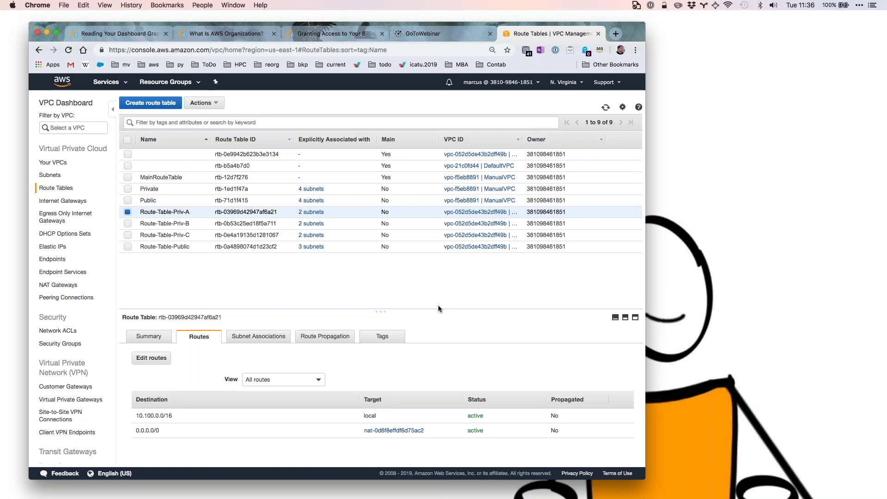
{"action": "left_click_drag", "start_coordinate": [438, 308], "coordinate": [434, 296]}
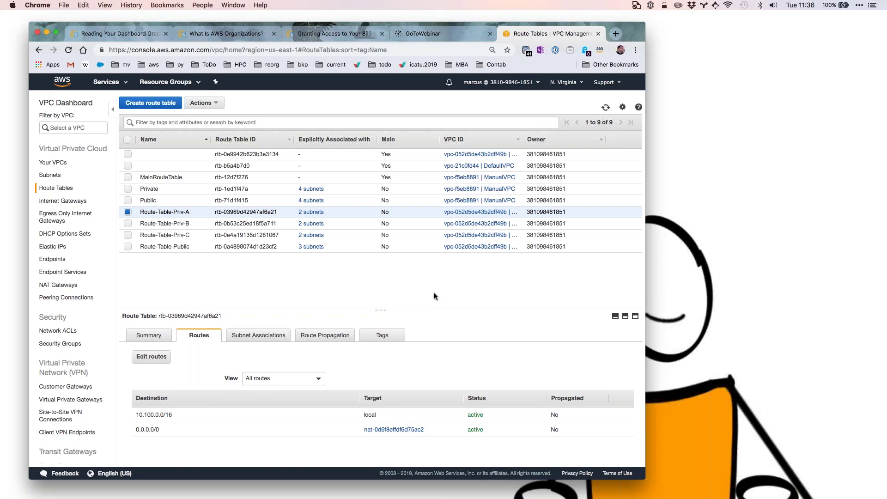
Select only Route-Table-Public in the route table list to display its routes
{"action": "left_click", "coordinate": [128, 224]}
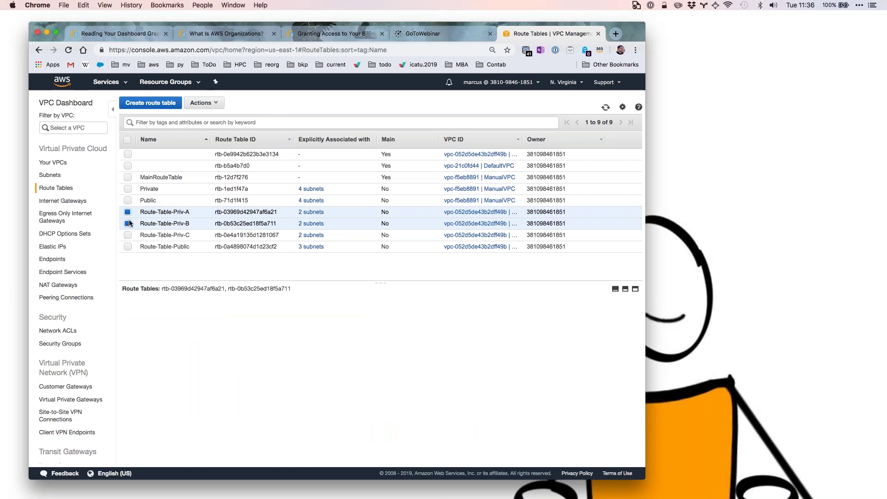
{"action": "left_click", "coordinate": [132, 226]}
{"action": "left_click", "coordinate": [128, 245]}
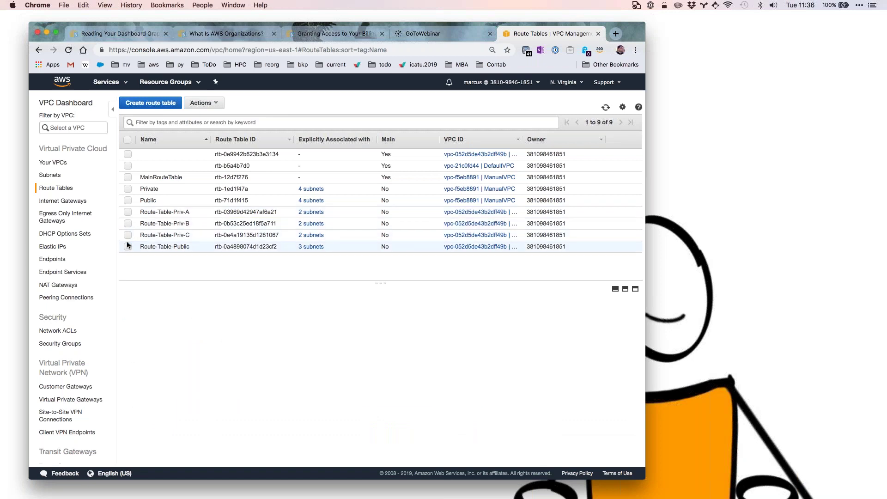
{"action": "left_click", "coordinate": [128, 247]}
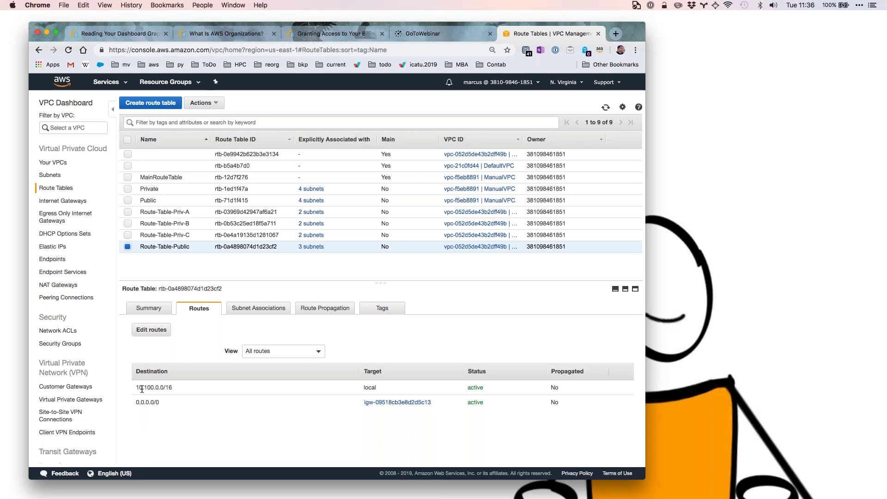
Examine the public route table's local route for 10.100.0.0/16 and highlight the 0.0.0.0/0 destination
{"action": "left_click_drag", "start_coordinate": [142, 388], "coordinate": [379, 390]}
{"action": "left_click", "coordinate": [388, 389]}
{"action": "double_click", "coordinate": [371, 387]}
{"action": "mouse_move", "coordinate": [203, 246]}
{"action": "left_click_drag", "start_coordinate": [160, 402], "coordinate": [137, 402]}
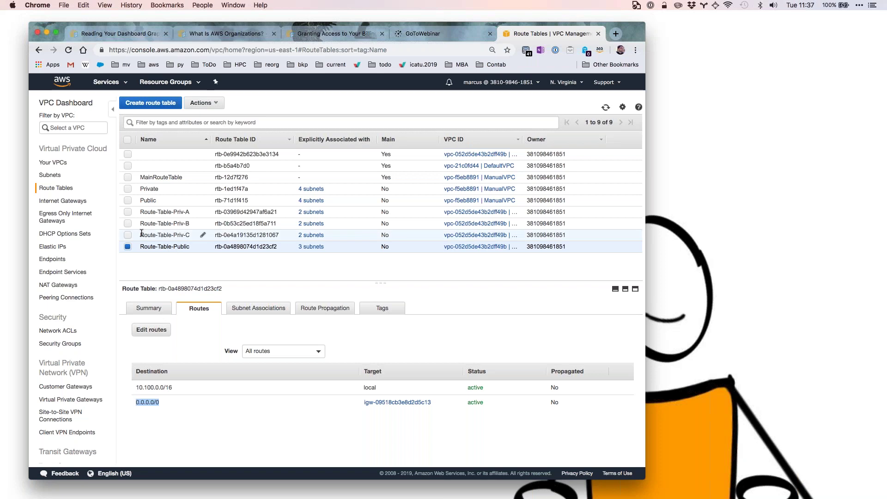
Examine the routes of Route-Table-Priv-C, highlighting its local route, and widen the VPC ID column to show the full VPC names
{"action": "left_click", "coordinate": [141, 234]}
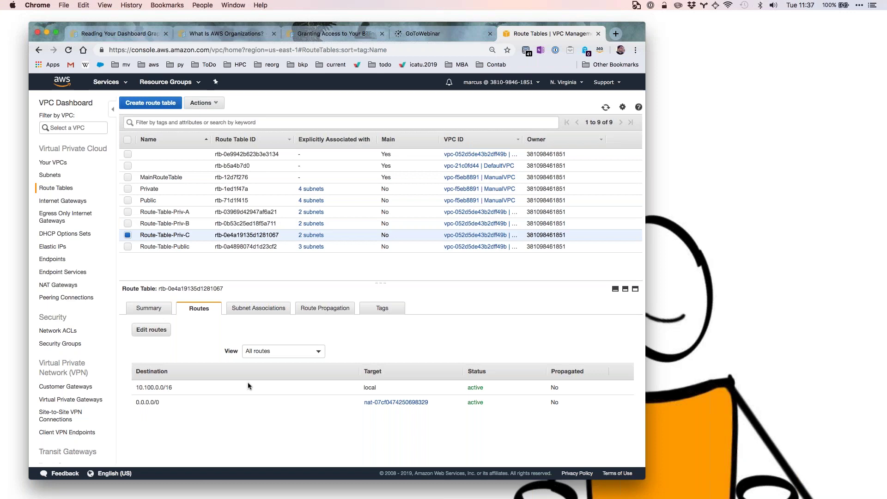
{"action": "left_click_drag", "start_coordinate": [248, 386], "coordinate": [377, 388]}
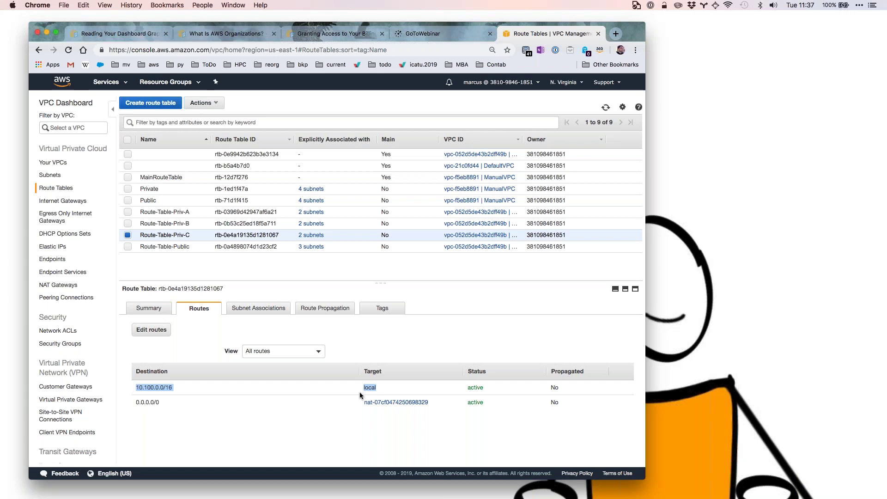
{"action": "left_click", "coordinate": [360, 392]}
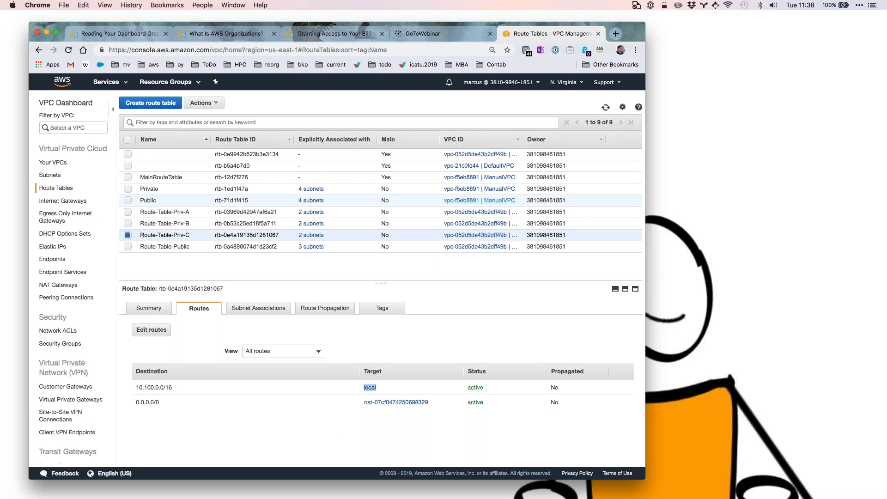
{"action": "left_click_drag", "start_coordinate": [521, 141], "coordinate": [575, 153]}
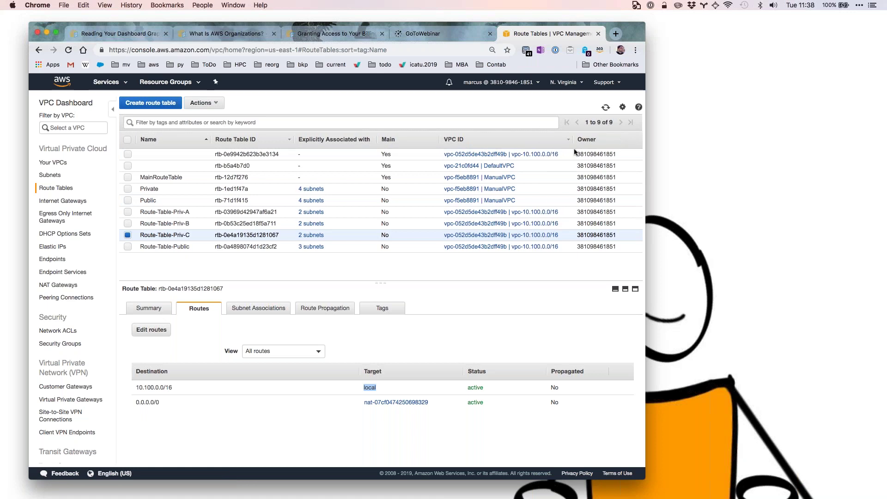